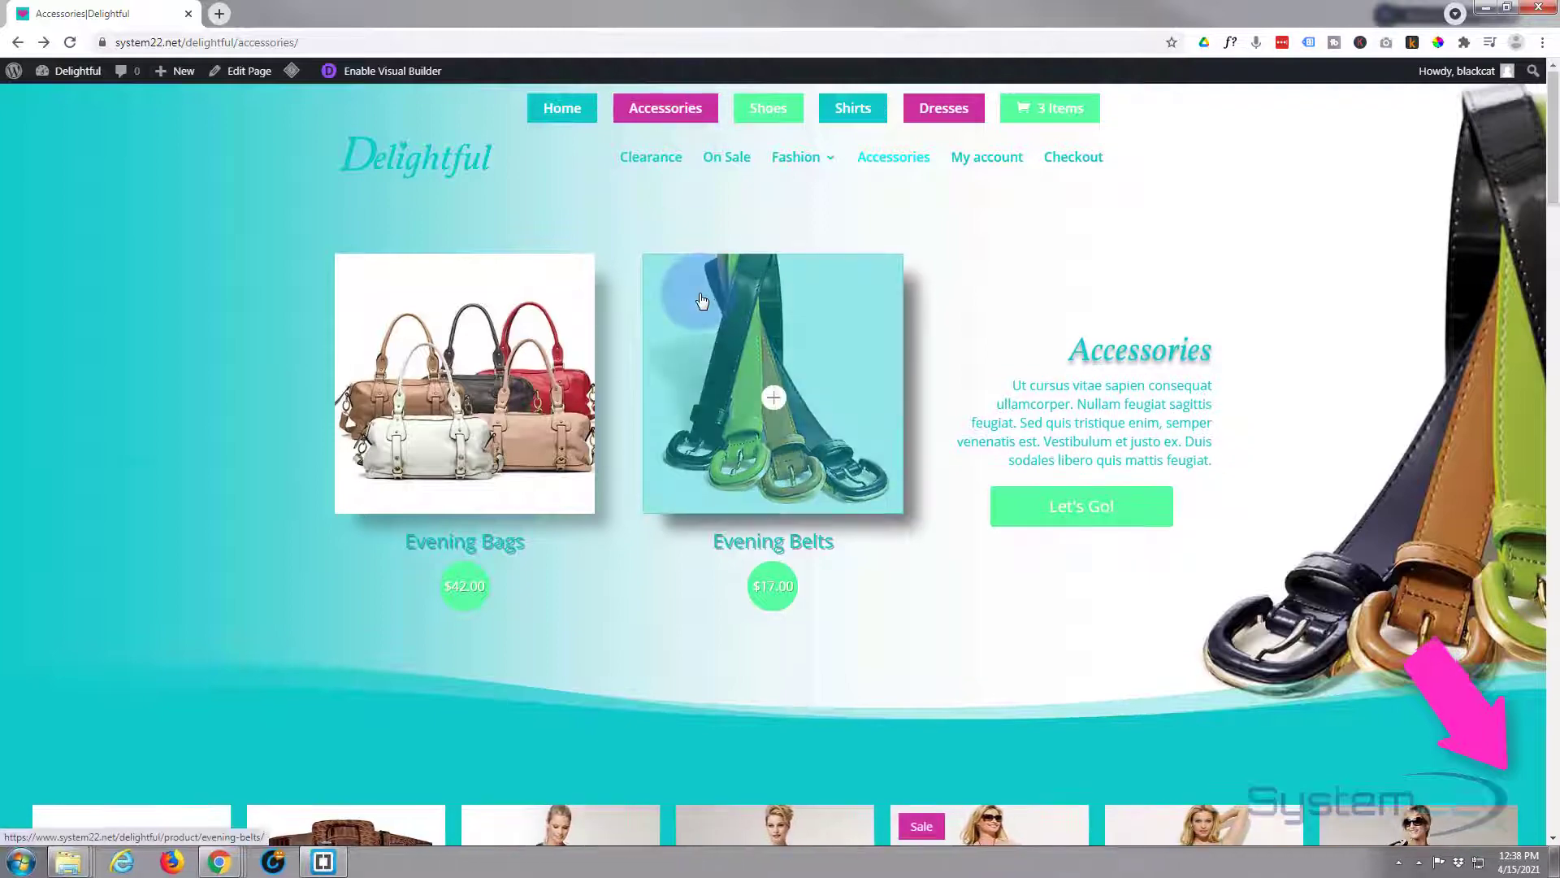
Look over the product sections of the Accessories page down to the sale items and back to the product carousel
{"action": "scroll", "coordinate": [700, 297], "scroll_direction": "down", "scroll_amount": 3}
{"action": "scroll", "coordinate": [701, 297], "scroll_direction": "down", "scroll_amount": 12}
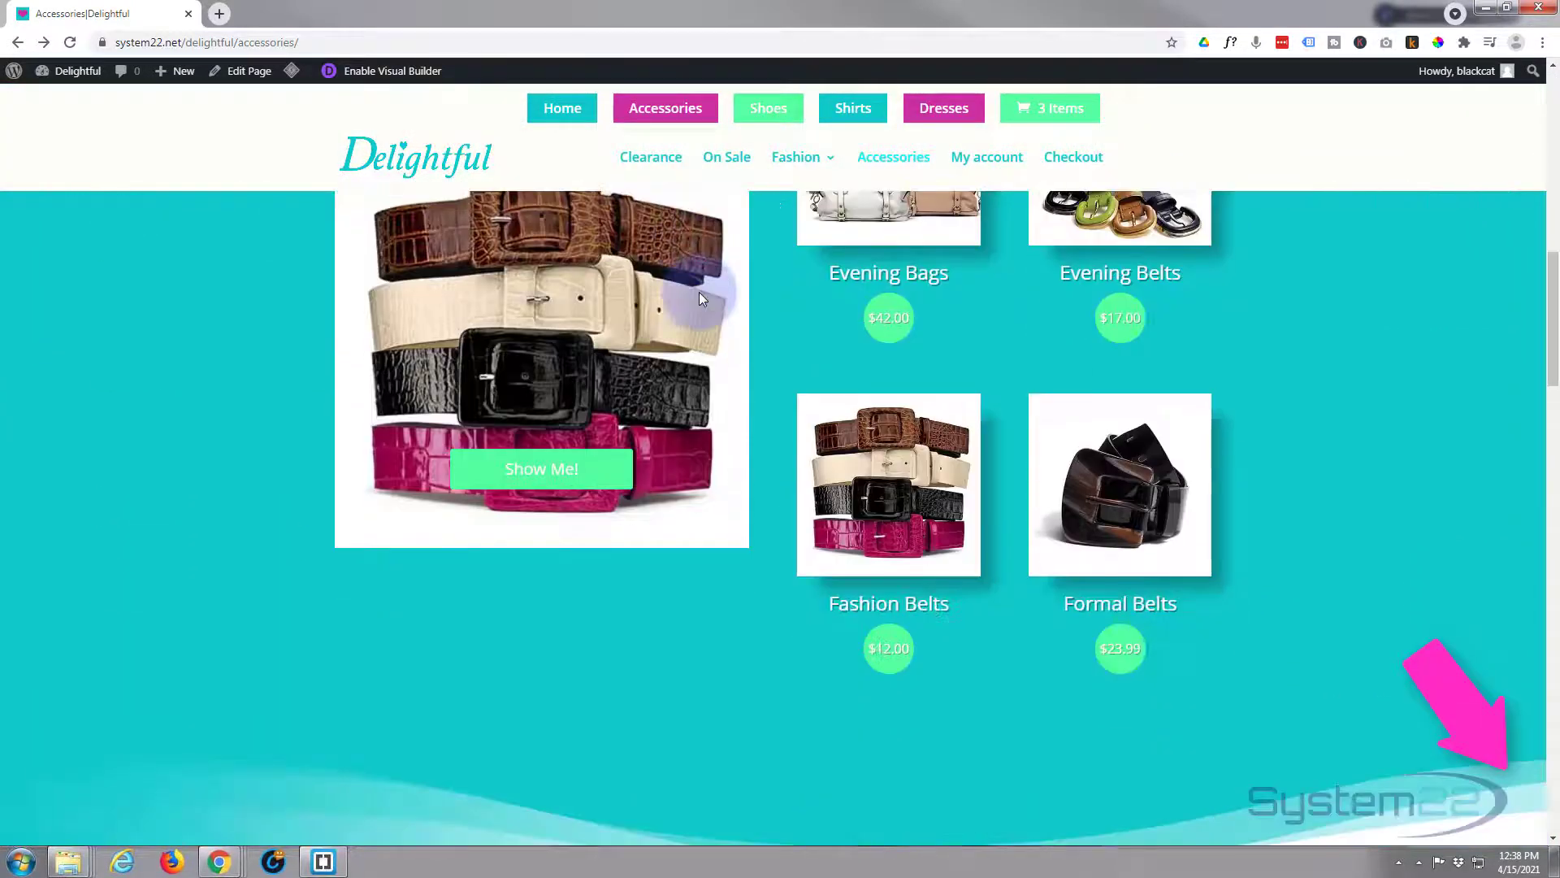
{"action": "scroll", "coordinate": [700, 298], "scroll_direction": "down", "scroll_amount": 10}
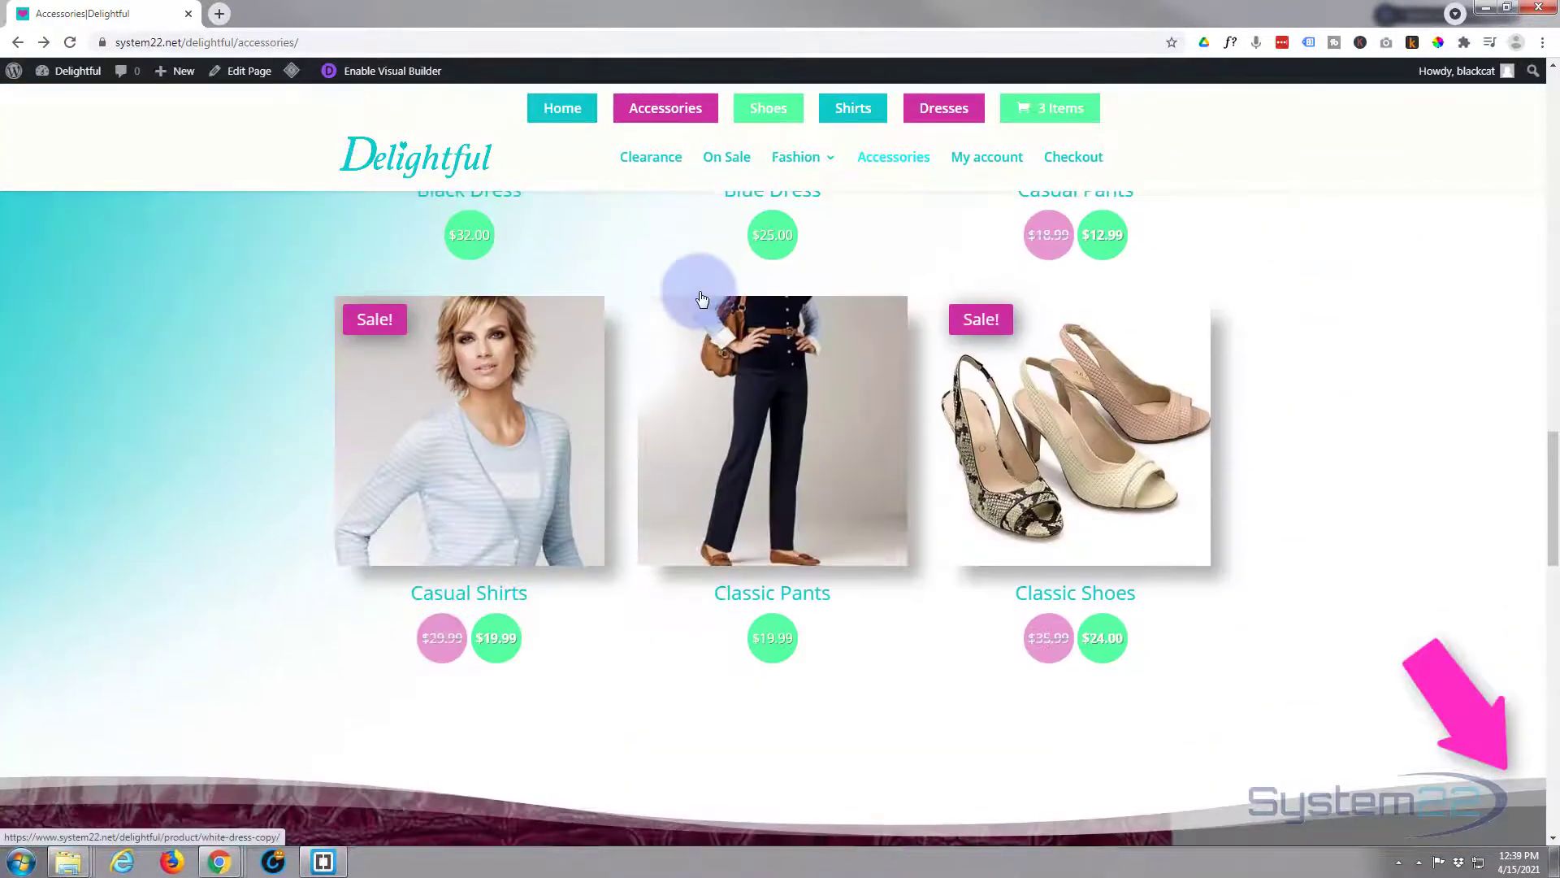
{"action": "scroll", "coordinate": [700, 297], "scroll_direction": "up", "scroll_amount": 4}
{"action": "scroll", "coordinate": [702, 298], "scroll_direction": "up", "scroll_amount": 13}
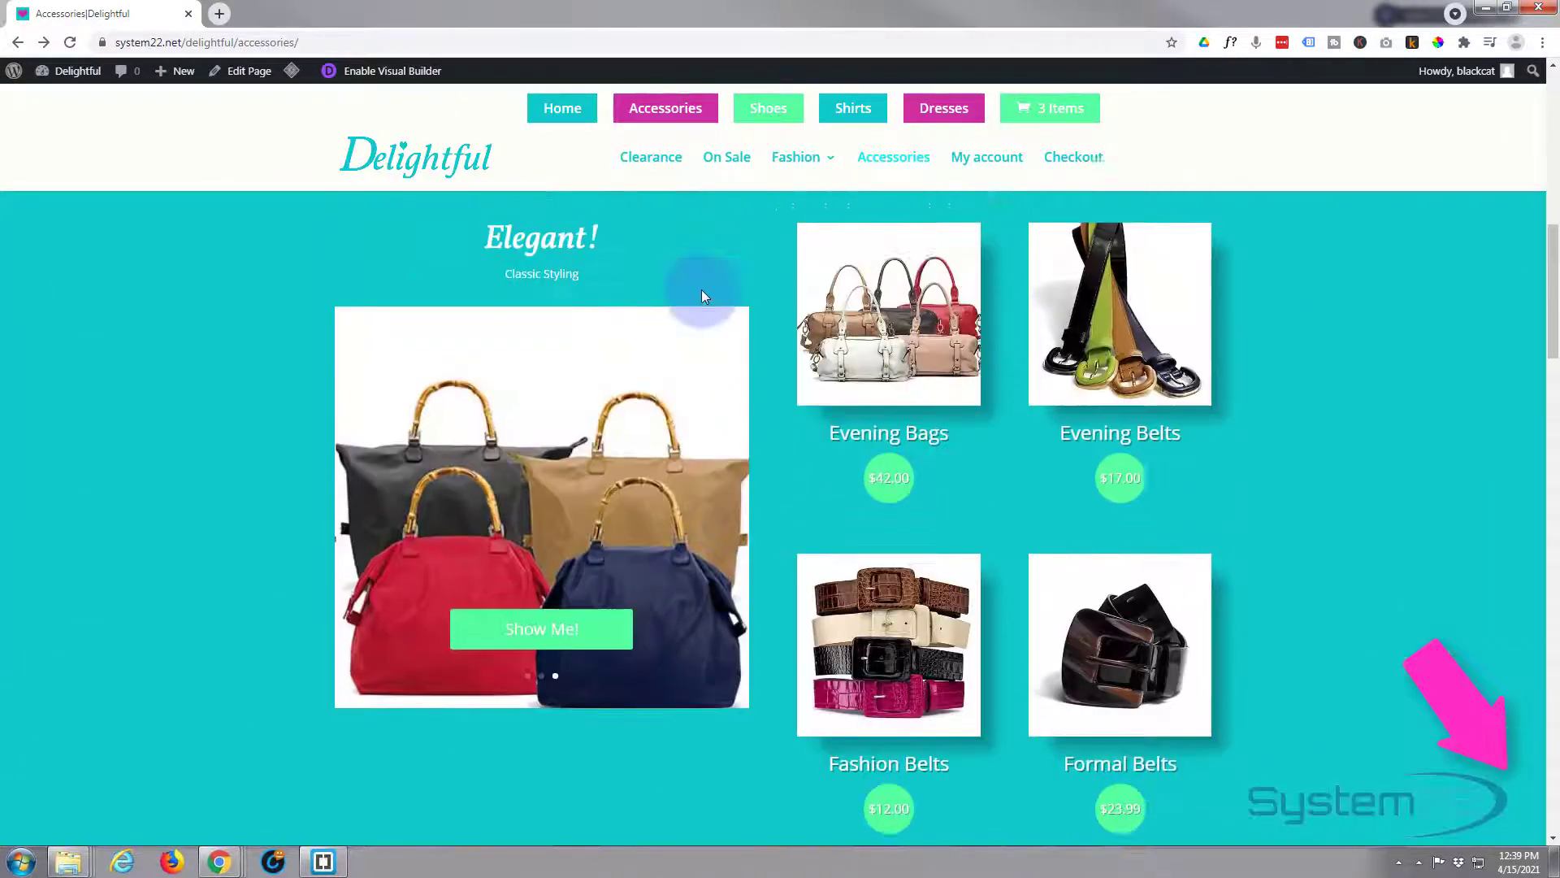
{"action": "scroll", "coordinate": [701, 290], "scroll_direction": "up", "scroll_amount": 1}
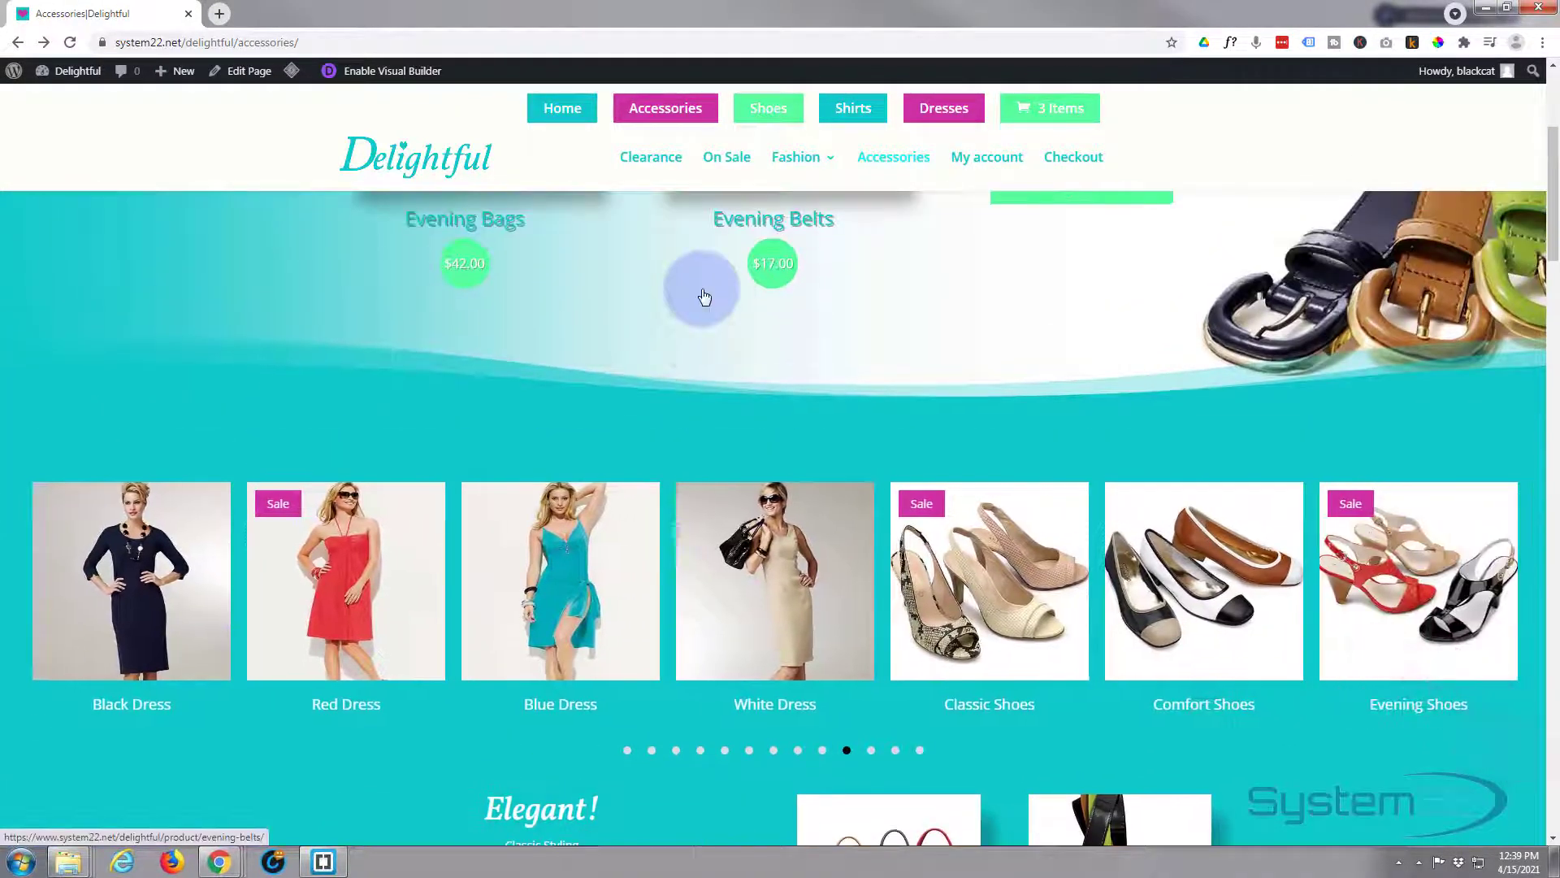
{"action": "scroll", "coordinate": [703, 289], "scroll_direction": "down", "scroll_amount": 1}
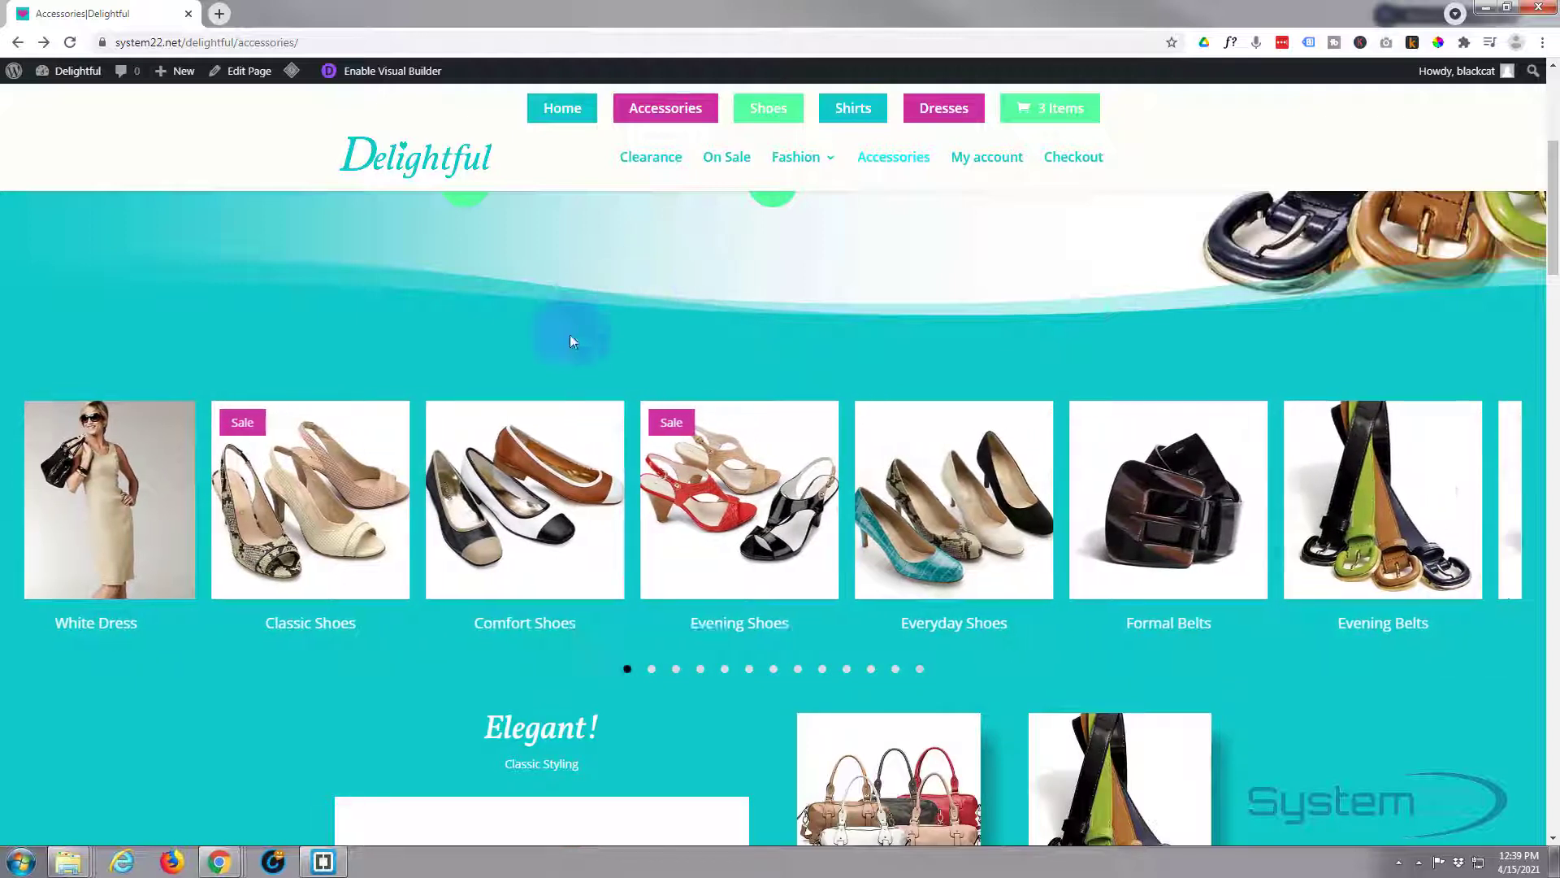
Add the Evening Shoes to the cart from the product carousel
{"action": "mouse_move", "coordinate": [508, 529]}
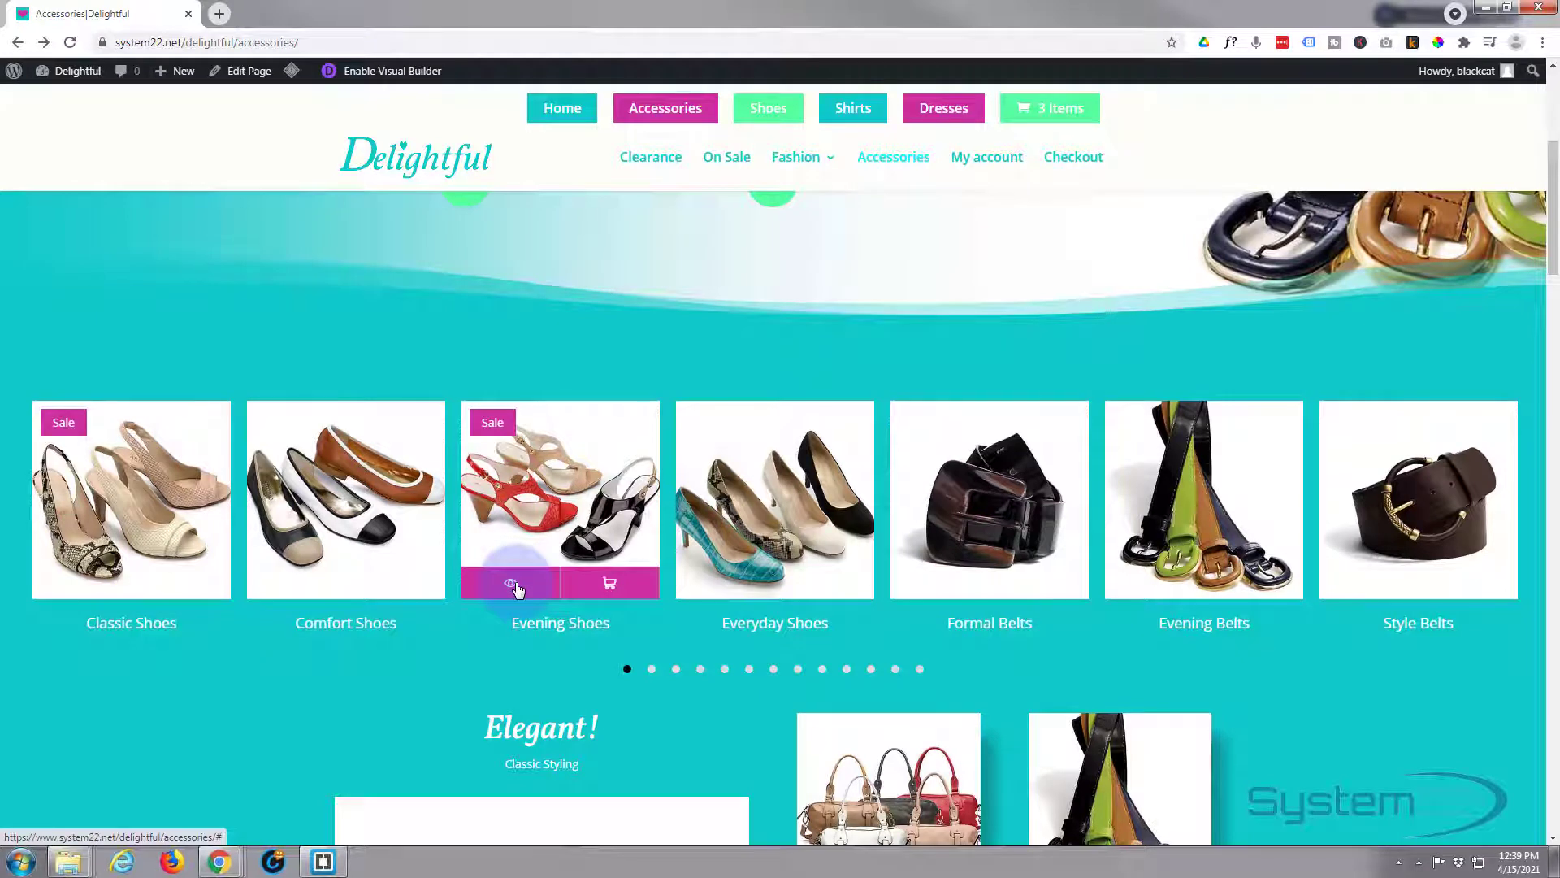
{"action": "left_click", "coordinate": [611, 587]}
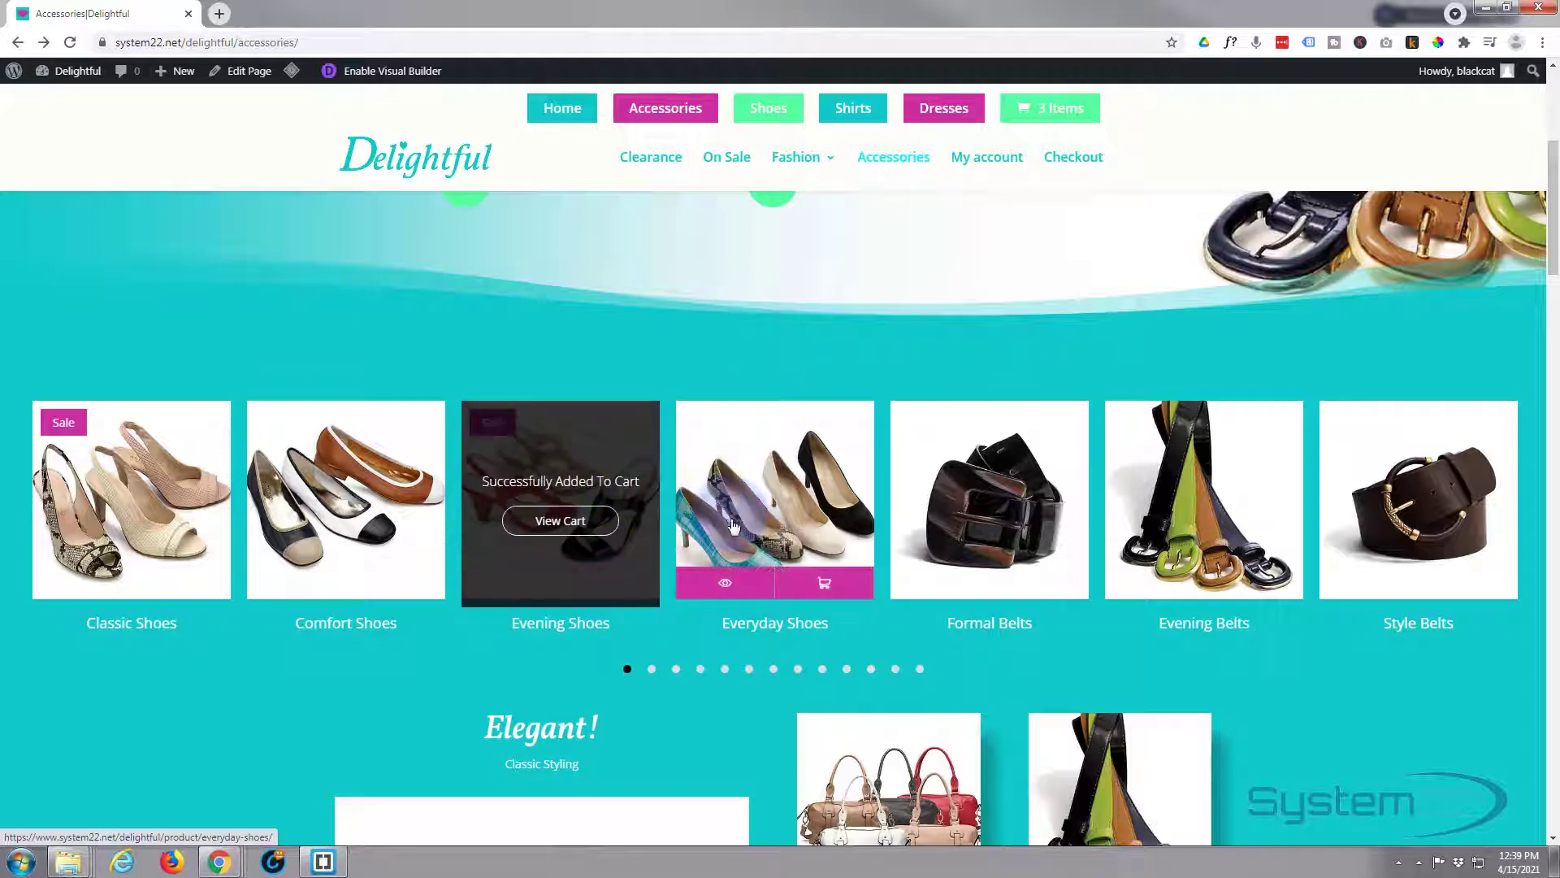
Preview the Everyday Shoes in the carousel's quick view, close it and view the cart
{"action": "left_click", "coordinate": [728, 584]}
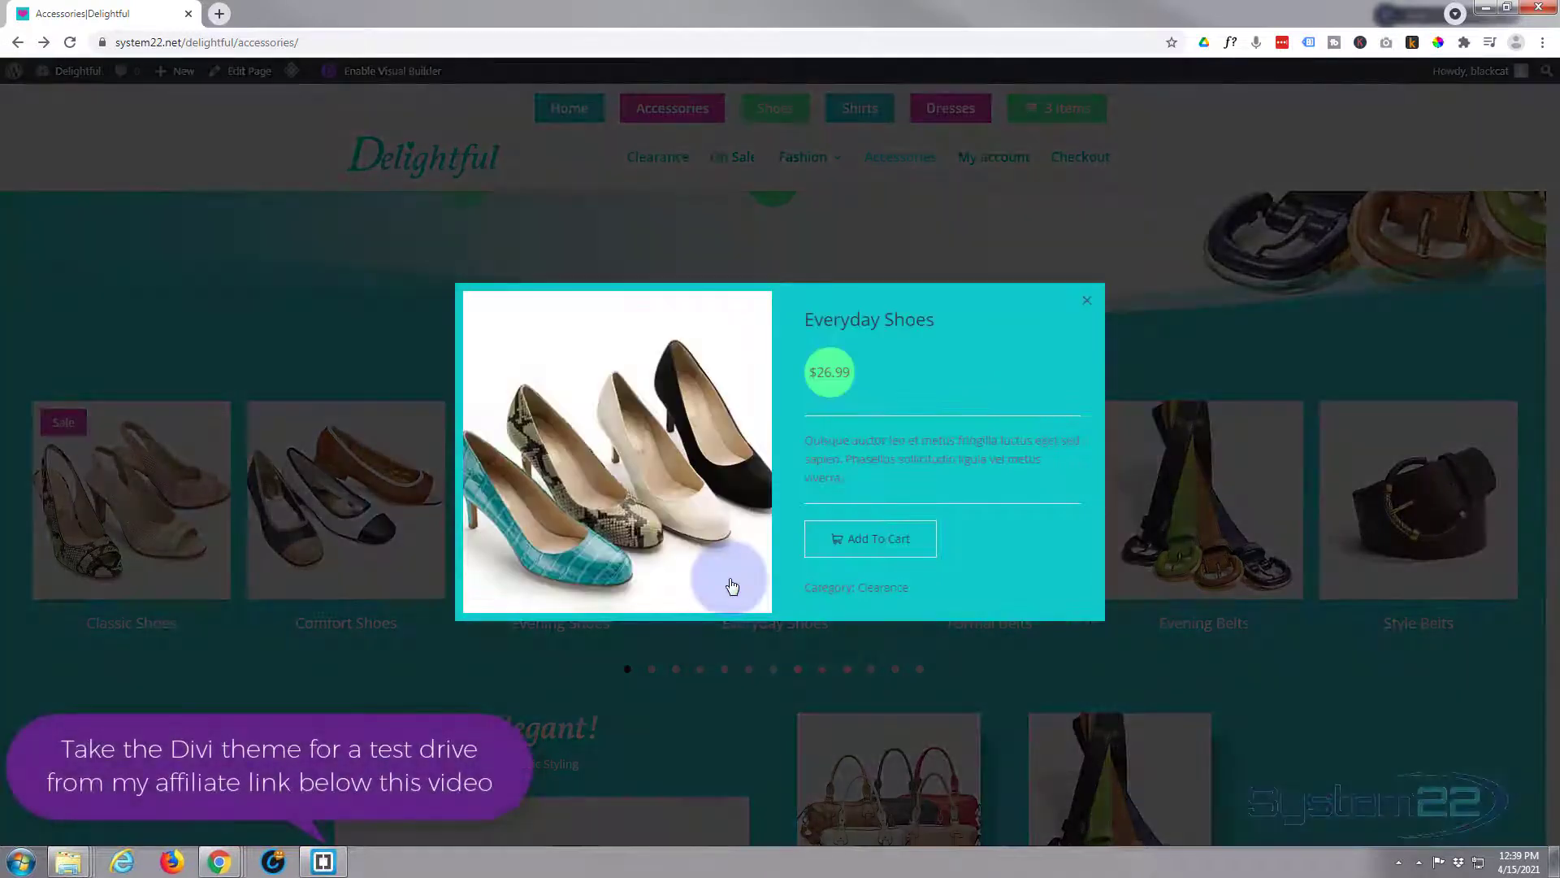
{"action": "left_click", "coordinate": [842, 545]}
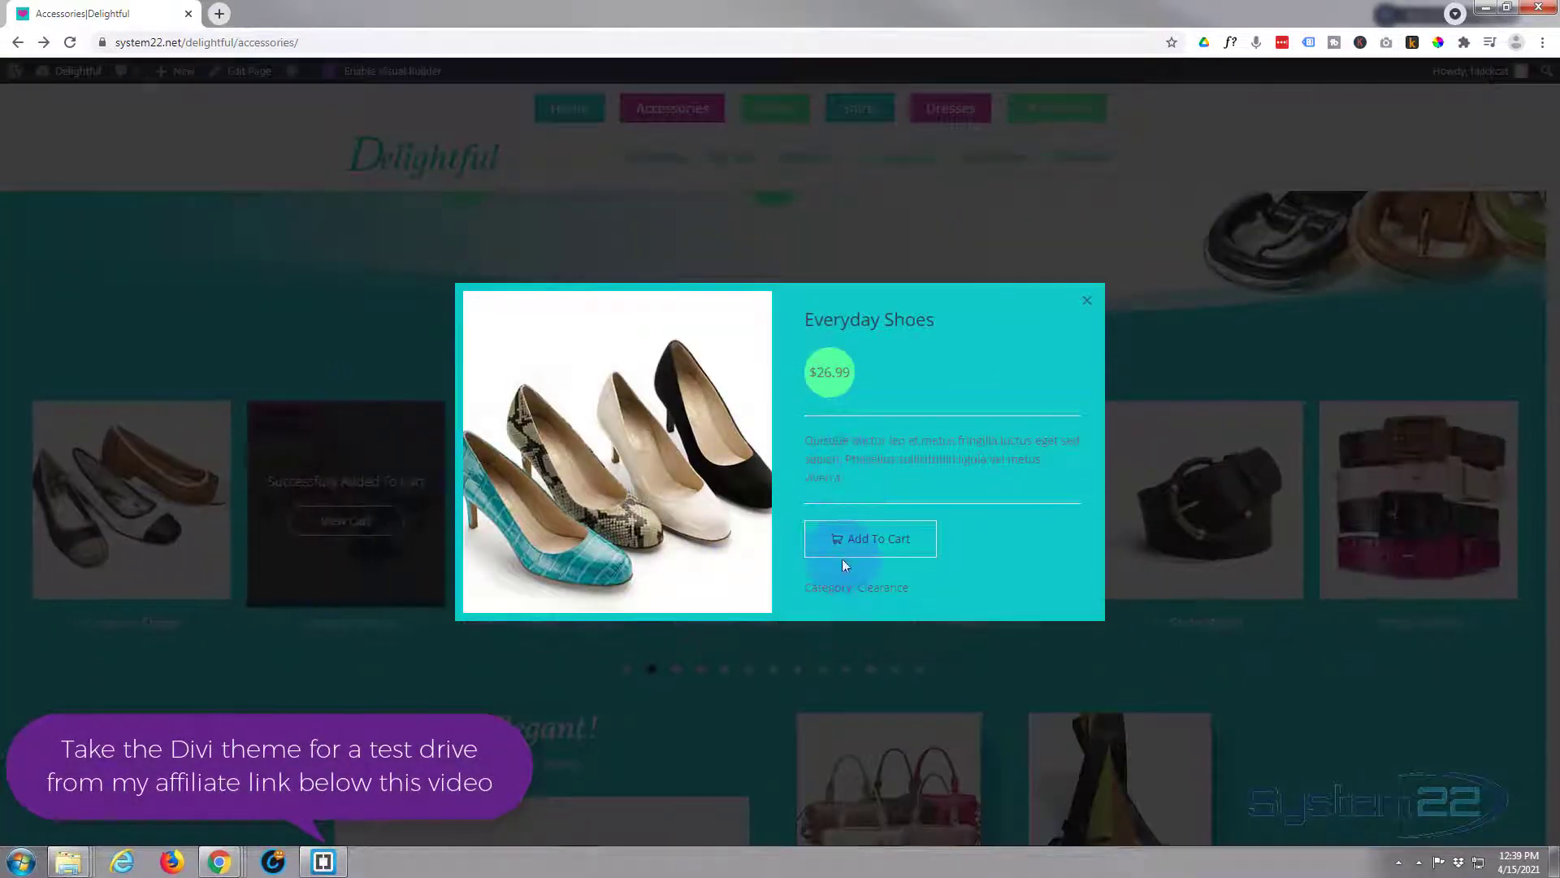
{"action": "left_click", "coordinate": [1090, 304]}
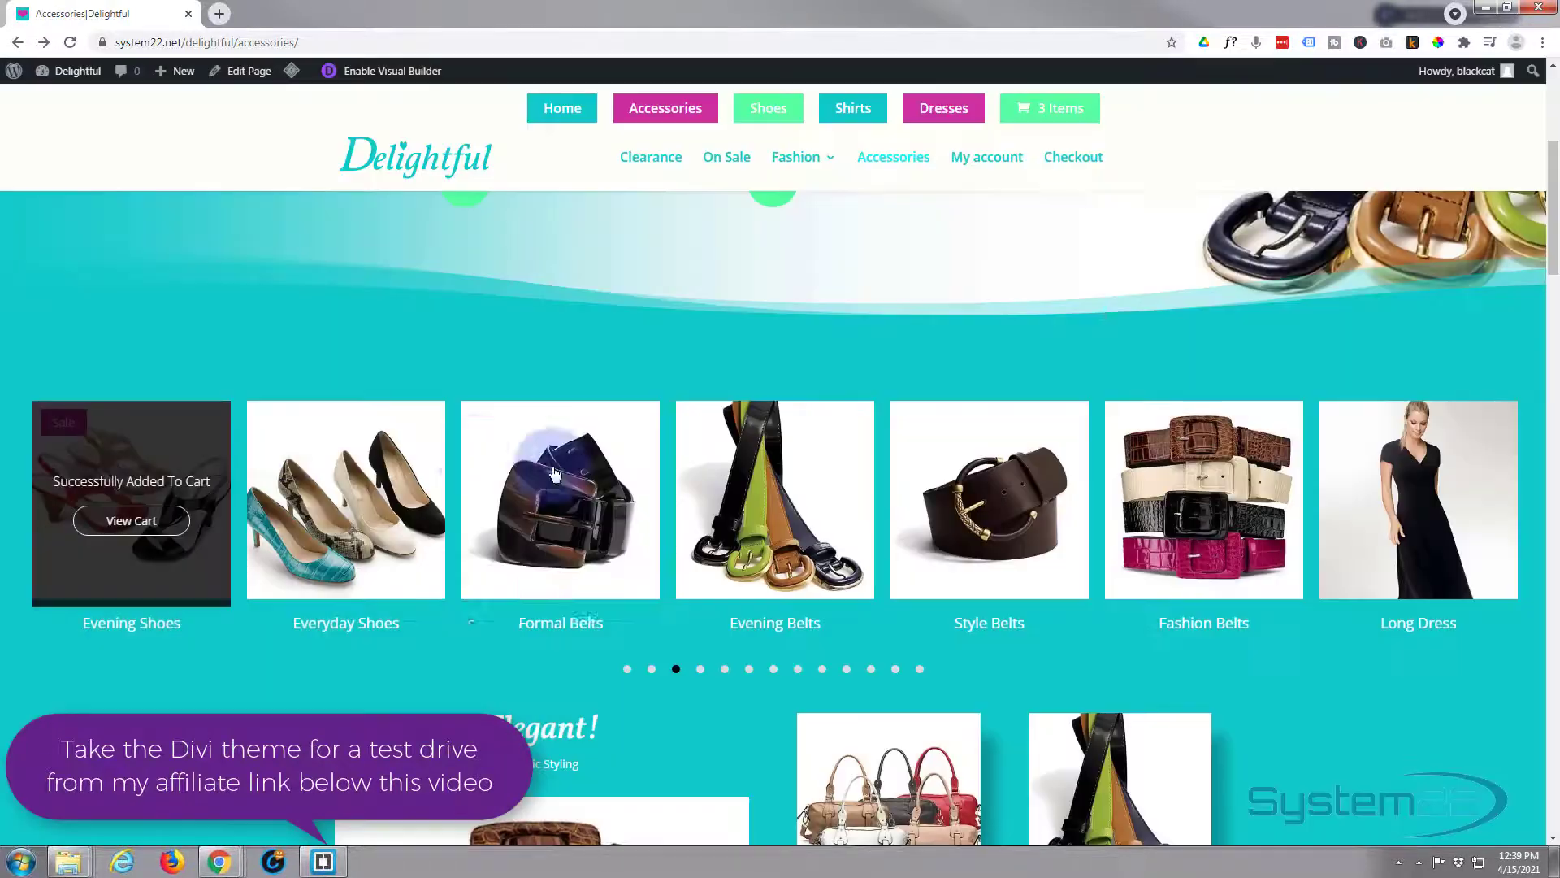
{"action": "left_click", "coordinate": [136, 522]}
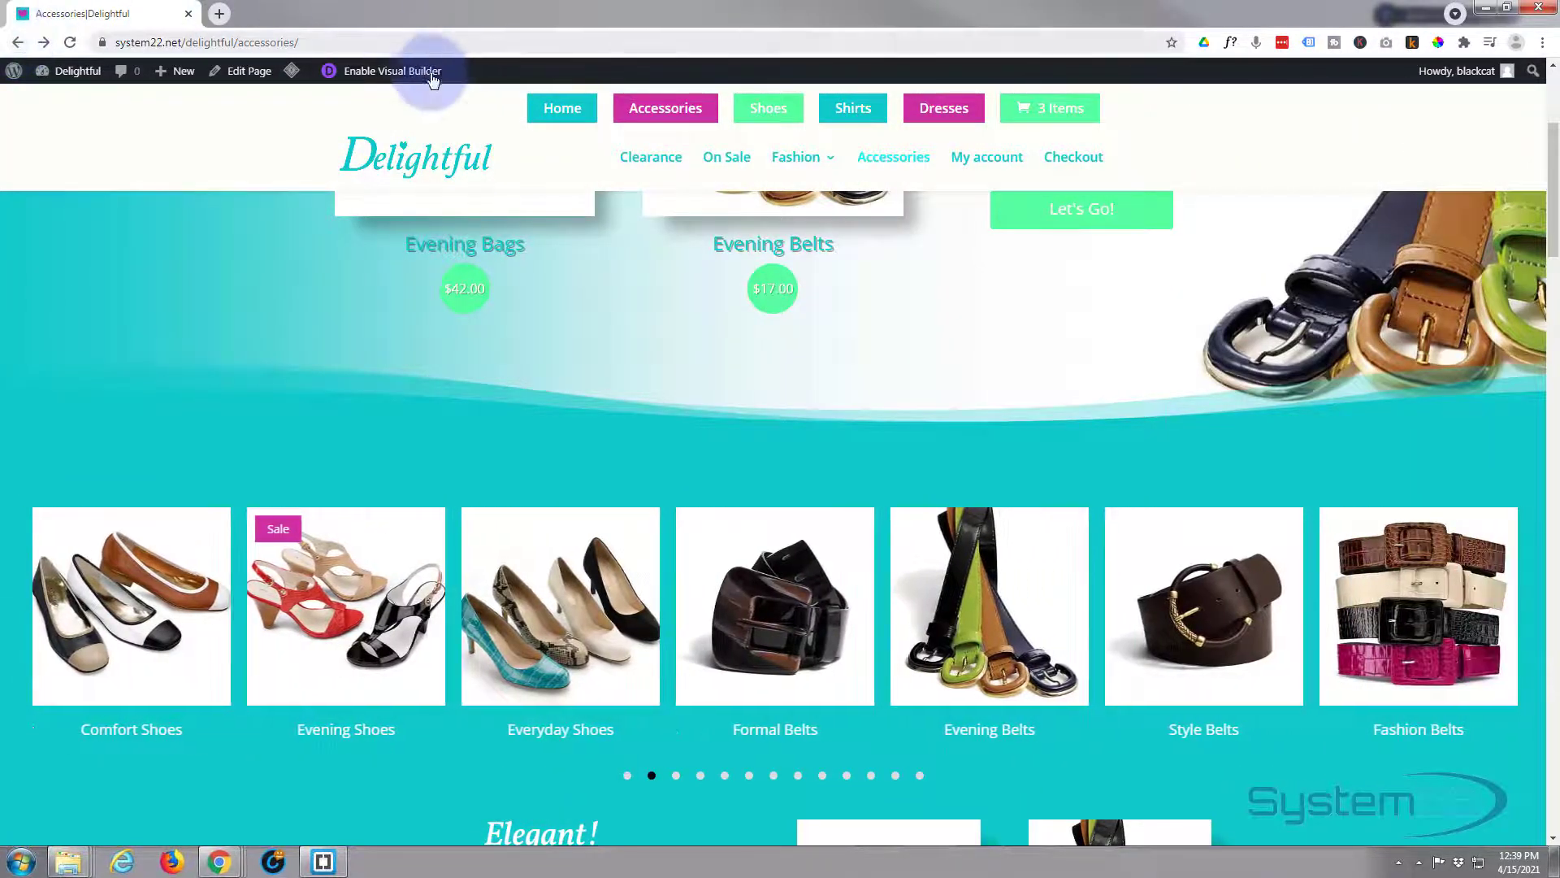
Enable the Visual Builder and insert a single-column row directly below the product carousel
{"action": "left_click", "coordinate": [393, 71]}
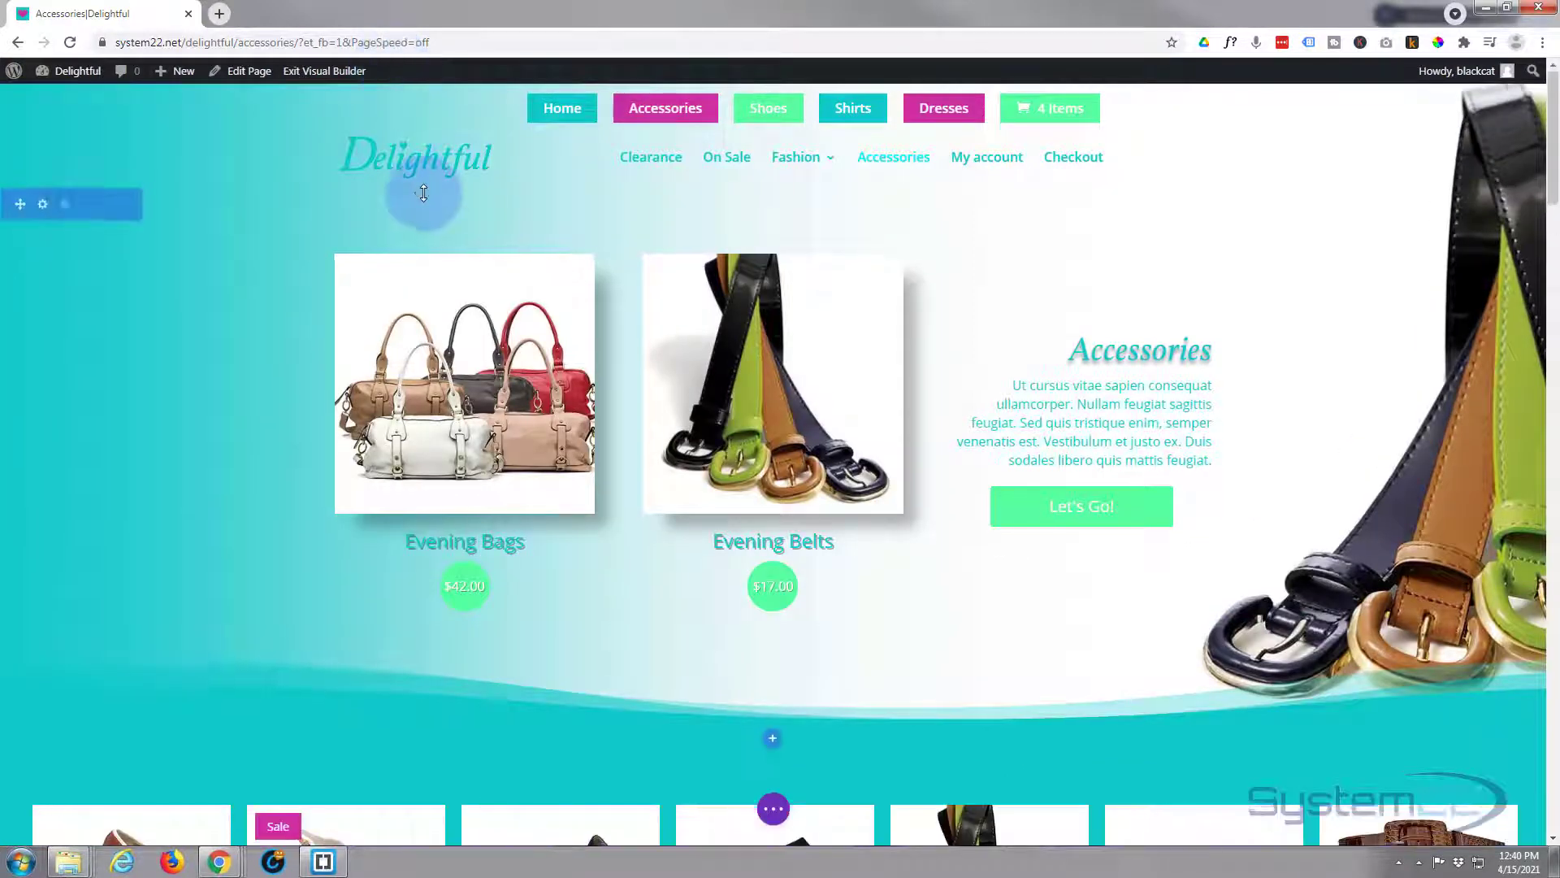
{"action": "scroll", "coordinate": [426, 199], "scroll_direction": "down", "scroll_amount": 2}
{"action": "scroll", "coordinate": [430, 199], "scroll_direction": "down", "scroll_amount": 4}
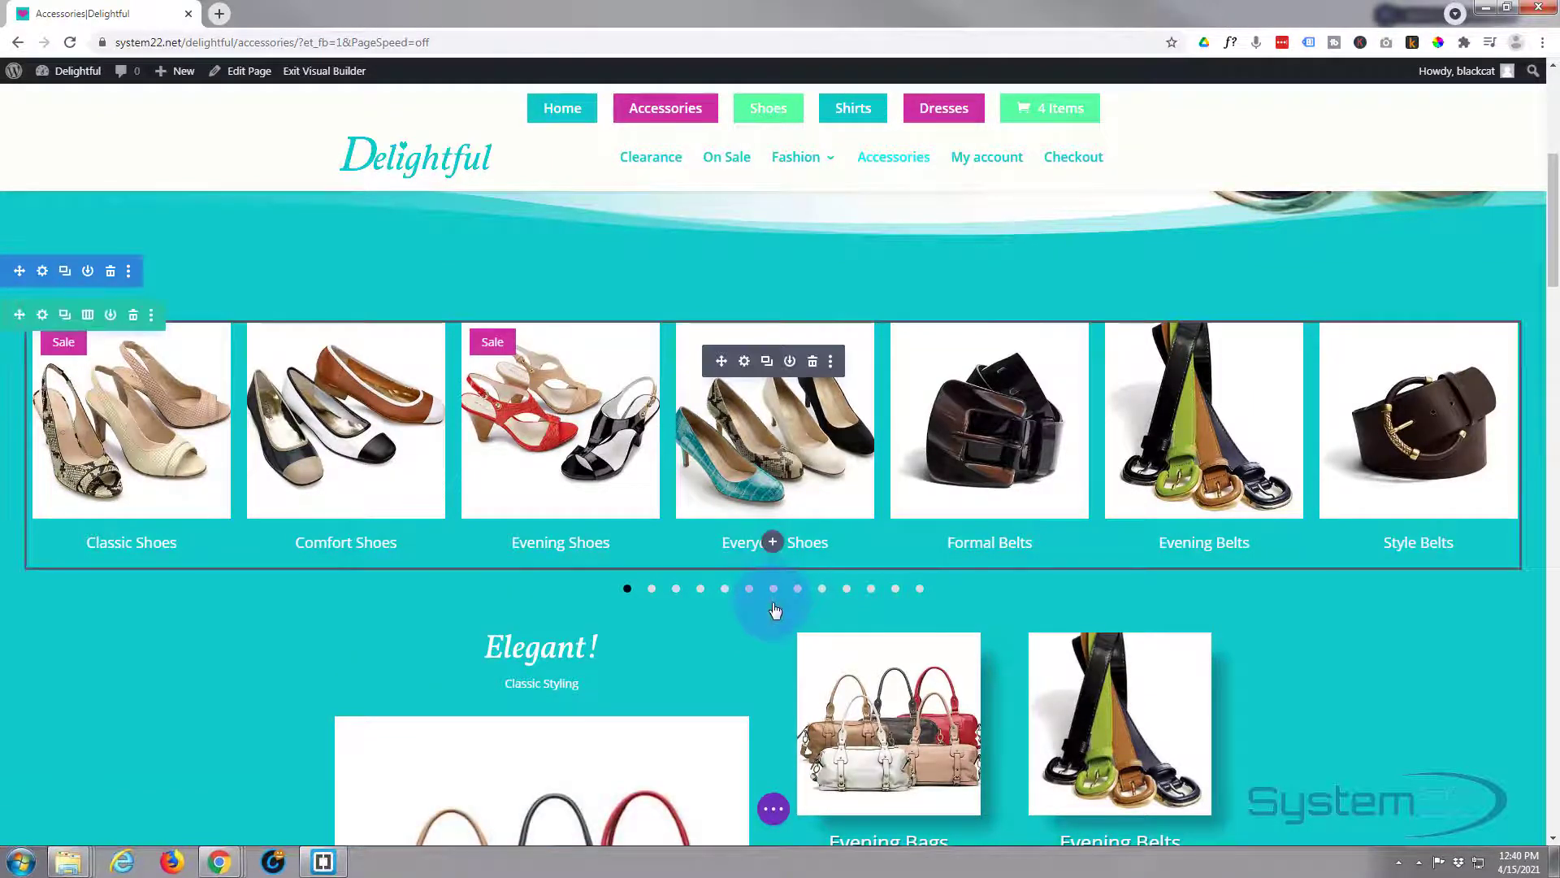
{"action": "left_click", "coordinate": [775, 611]}
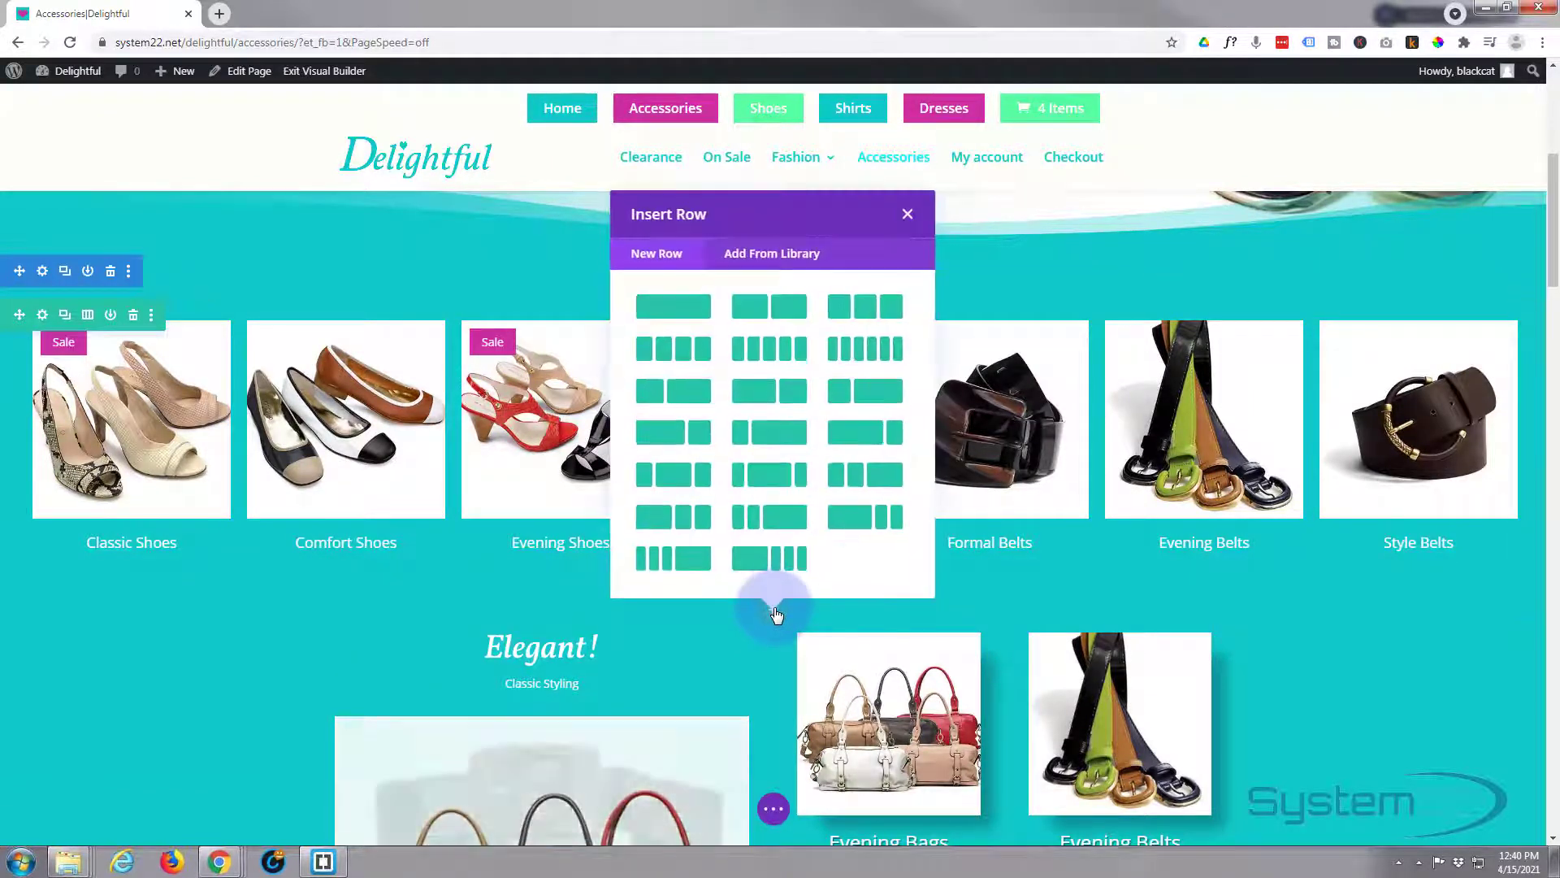
{"action": "left_click", "coordinate": [680, 324]}
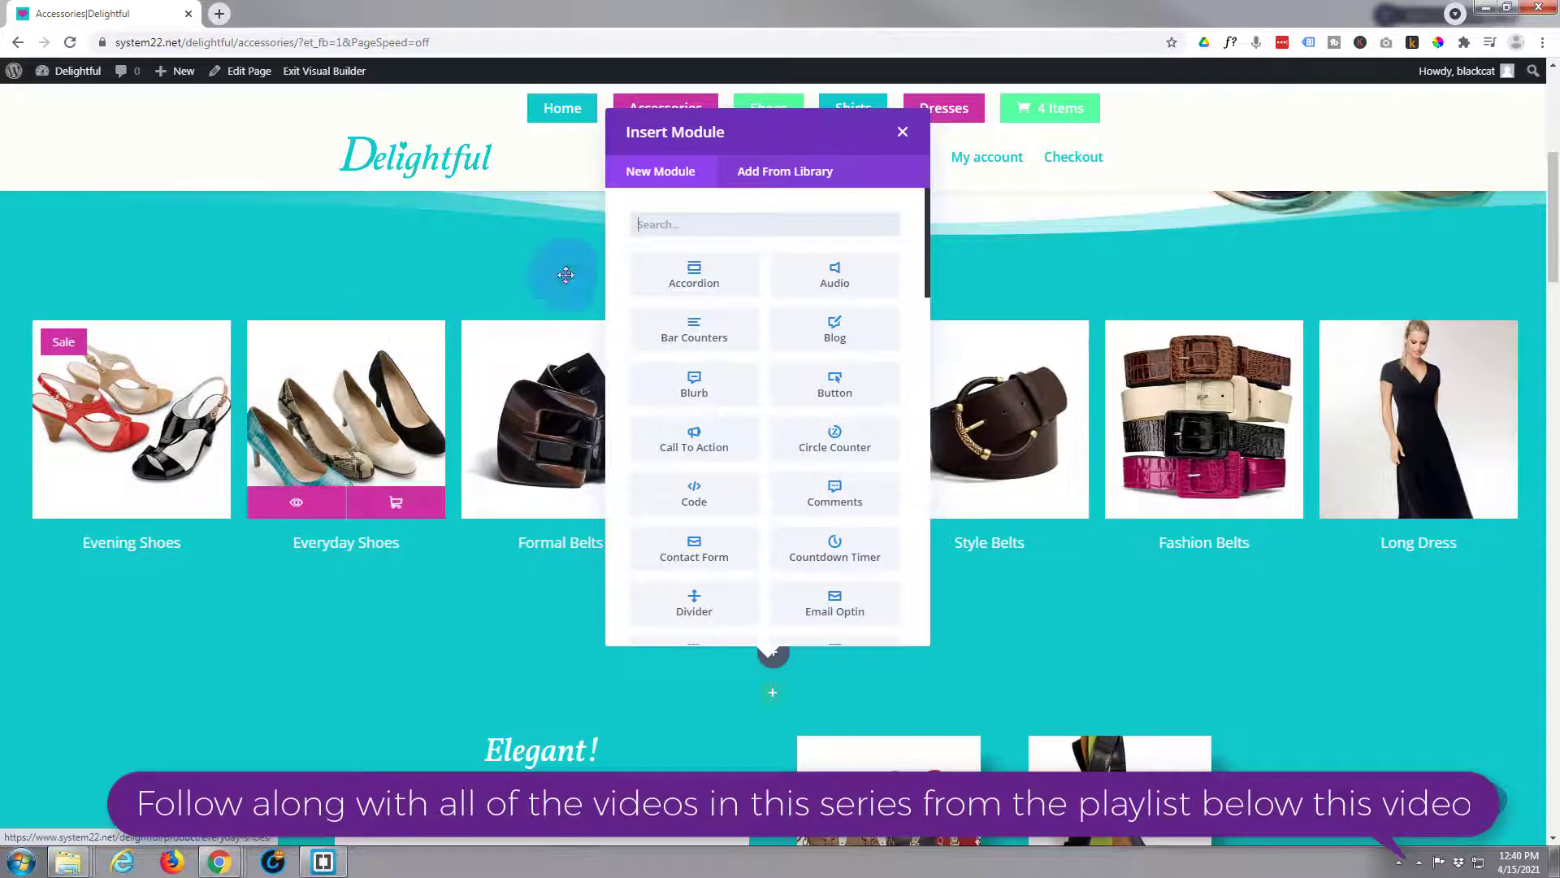
Dismiss the module chooser and delete the row holding the existing product carousel
{"action": "left_click", "coordinate": [902, 132]}
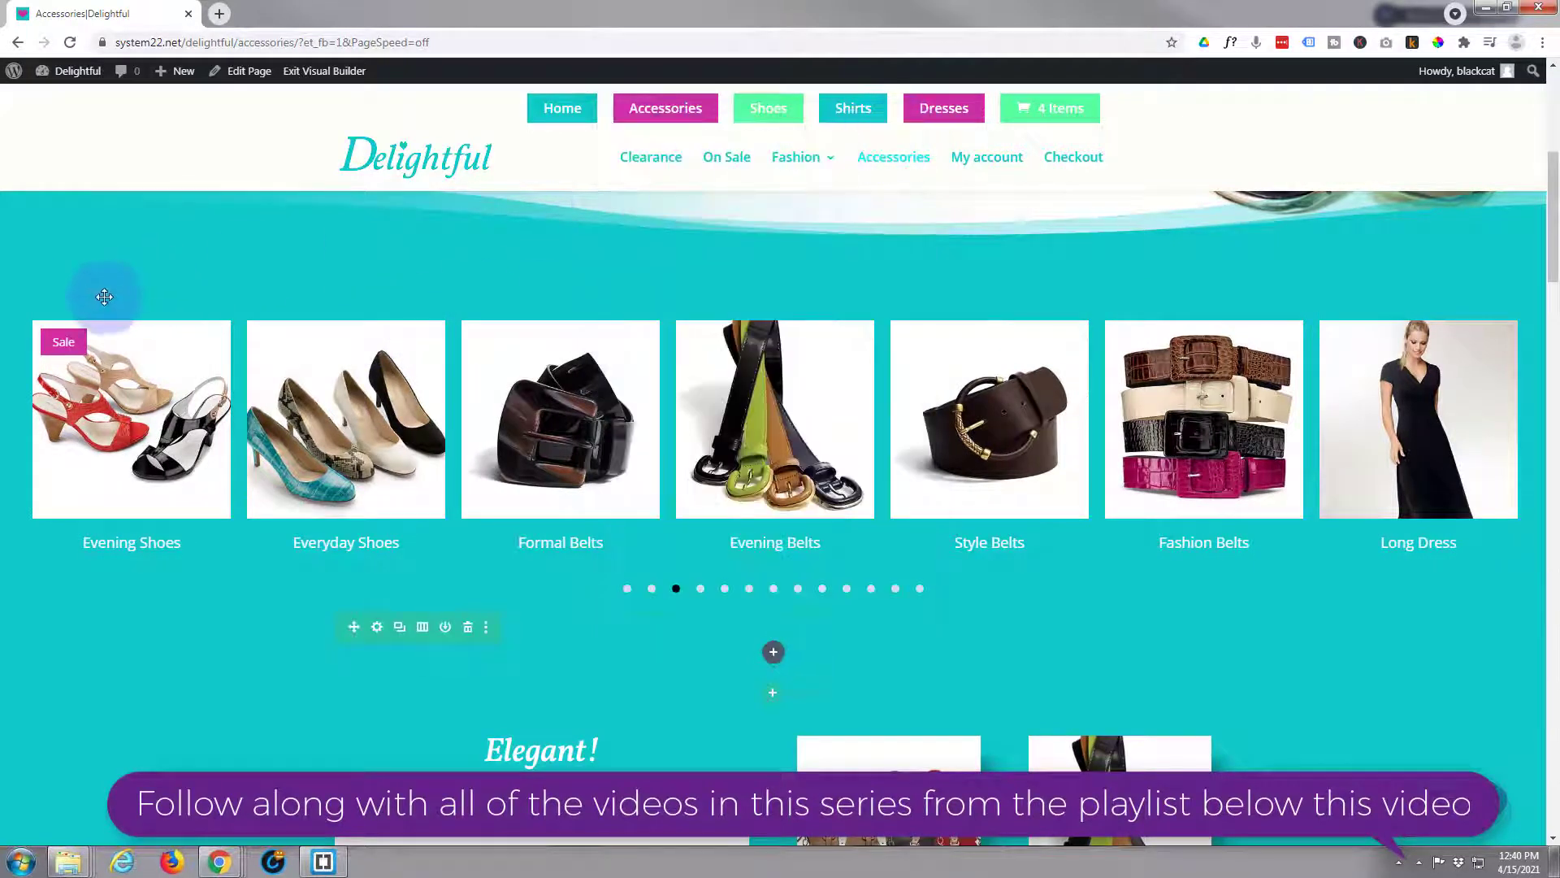
{"action": "mouse_move", "coordinate": [42, 325]}
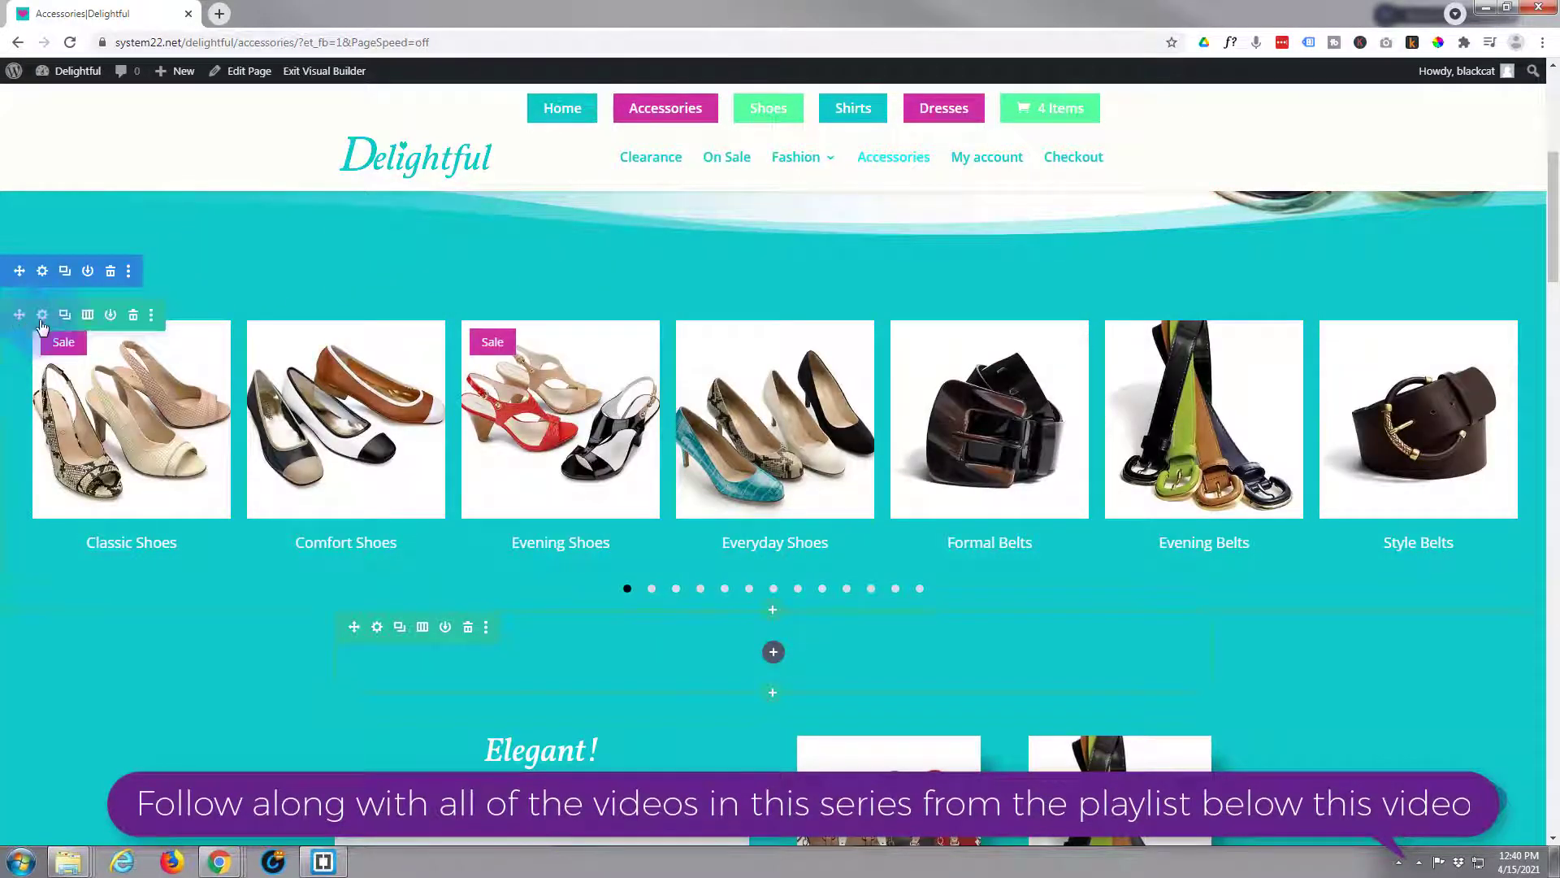
{"action": "left_click", "coordinate": [134, 317]}
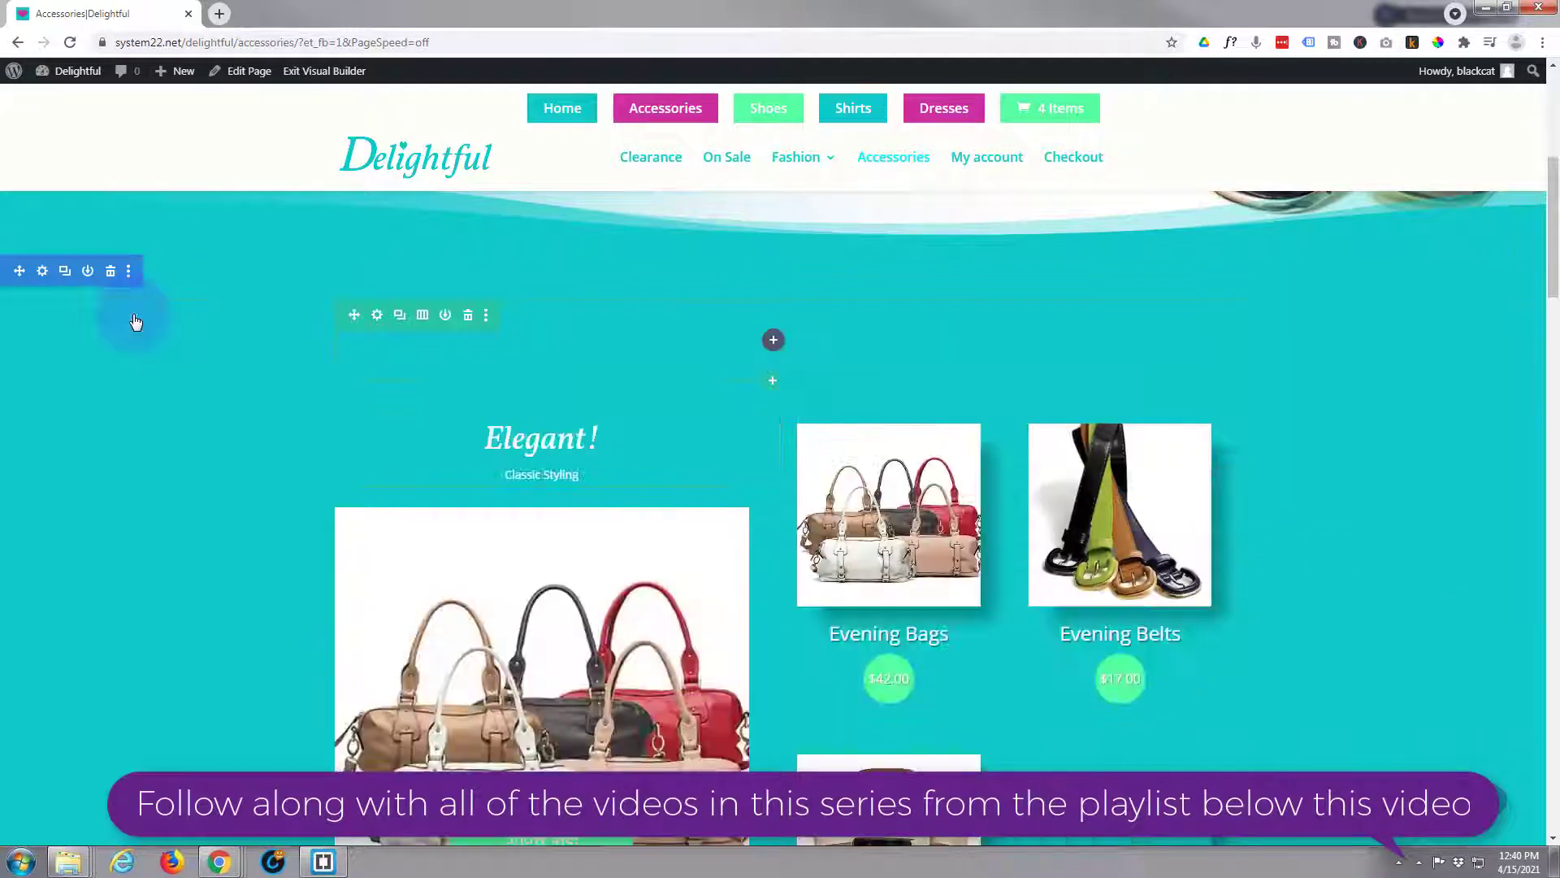
Insert a Wow Product Carousel module into the empty single-column row
{"action": "left_click", "coordinate": [774, 341]}
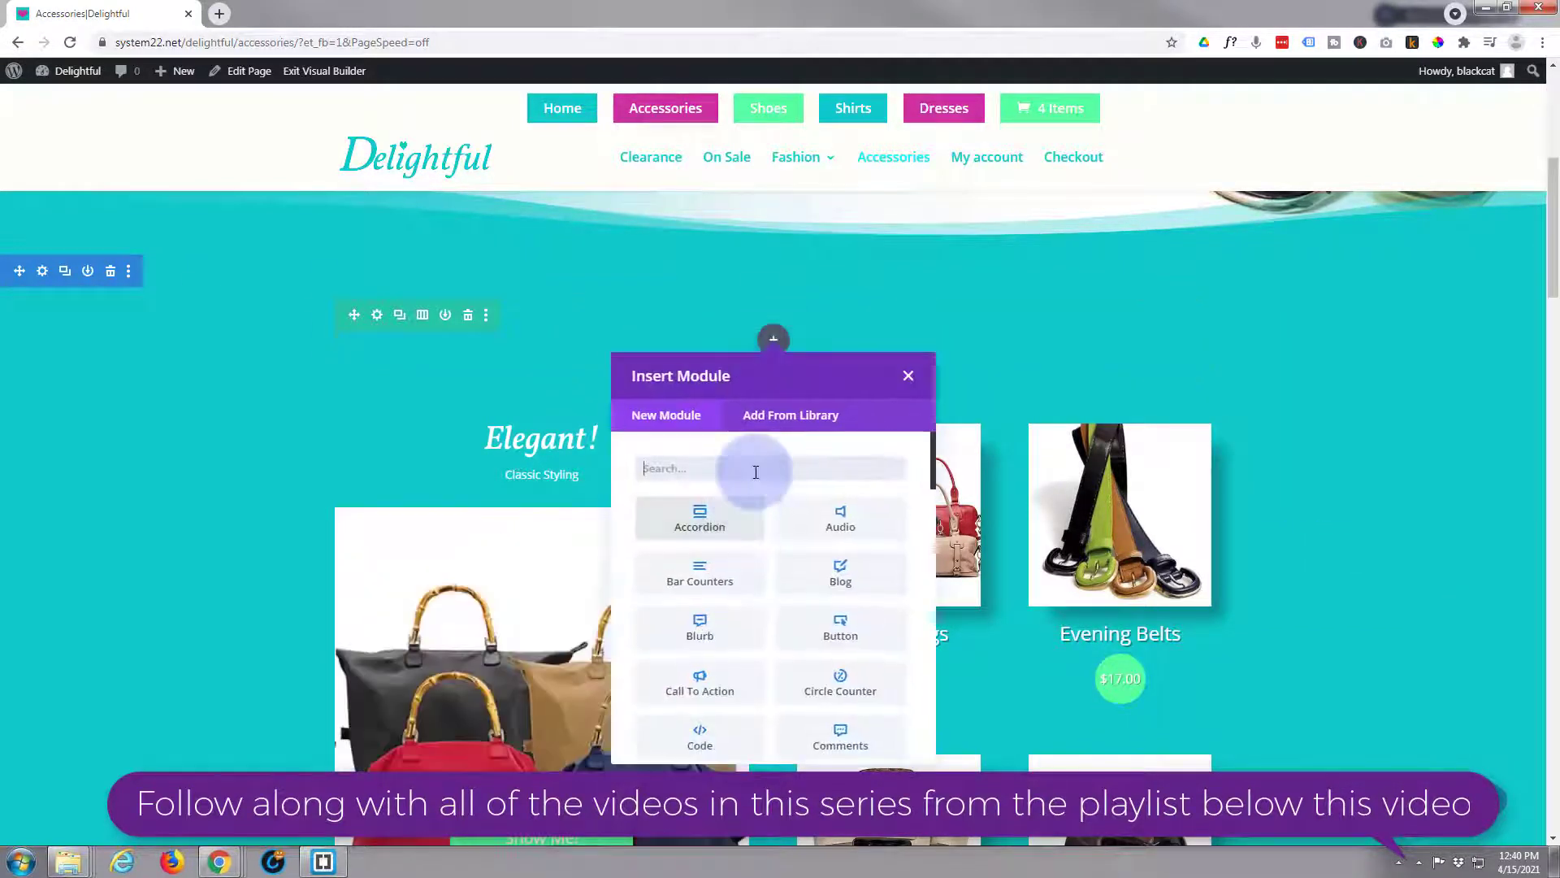
{"action": "scroll", "coordinate": [750, 489], "scroll_direction": "down", "scroll_amount": 1}
{"action": "scroll", "coordinate": [749, 491], "scroll_direction": "down", "scroll_amount": 10}
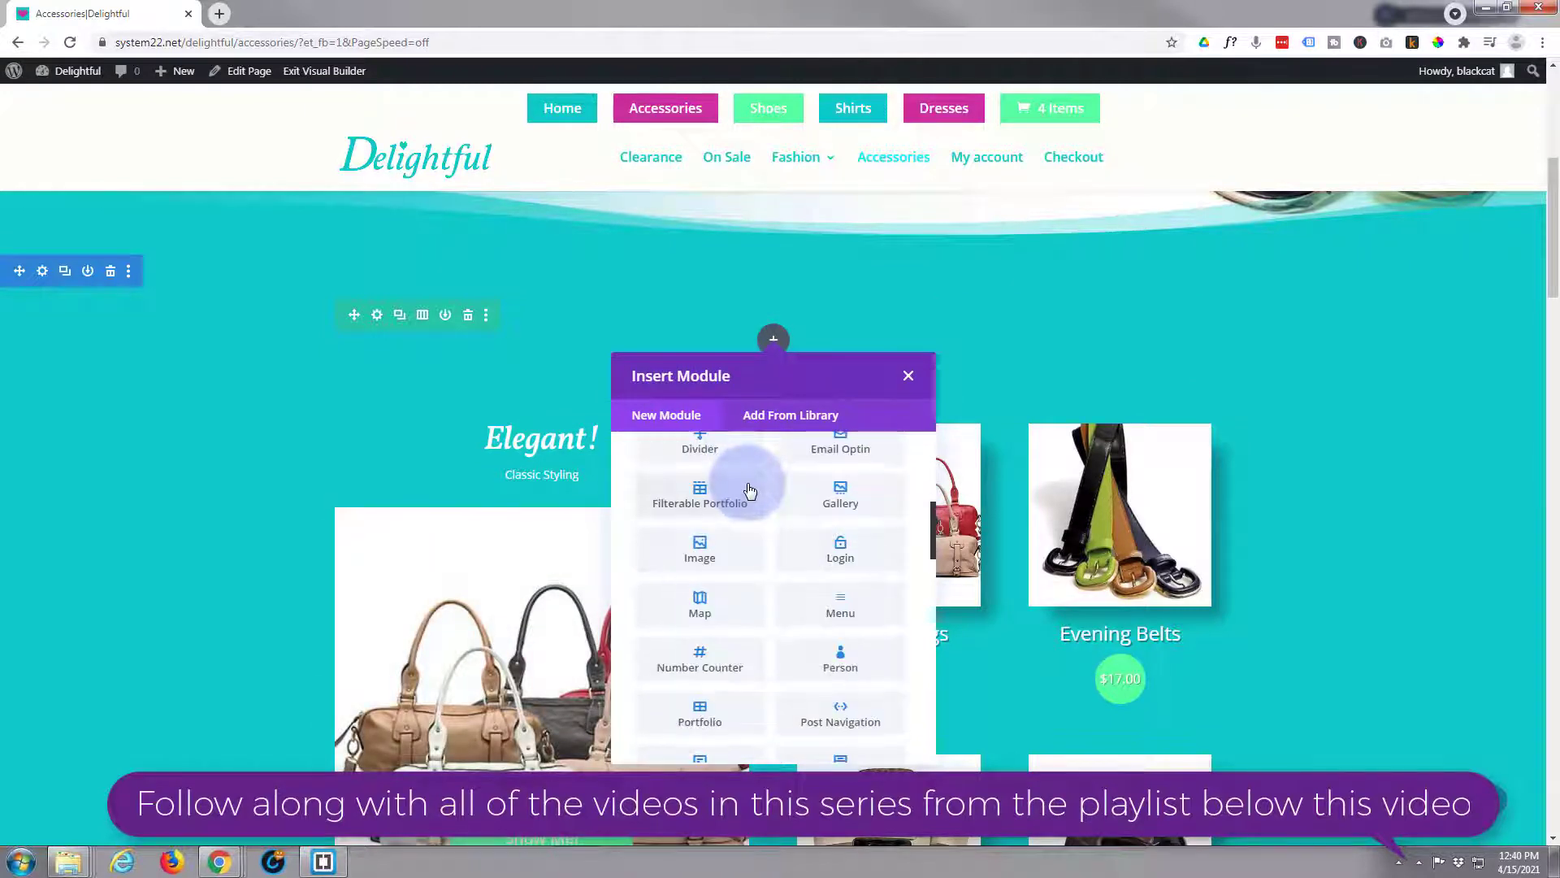
{"action": "scroll", "coordinate": [749, 493], "scroll_direction": "down", "scroll_amount": 10}
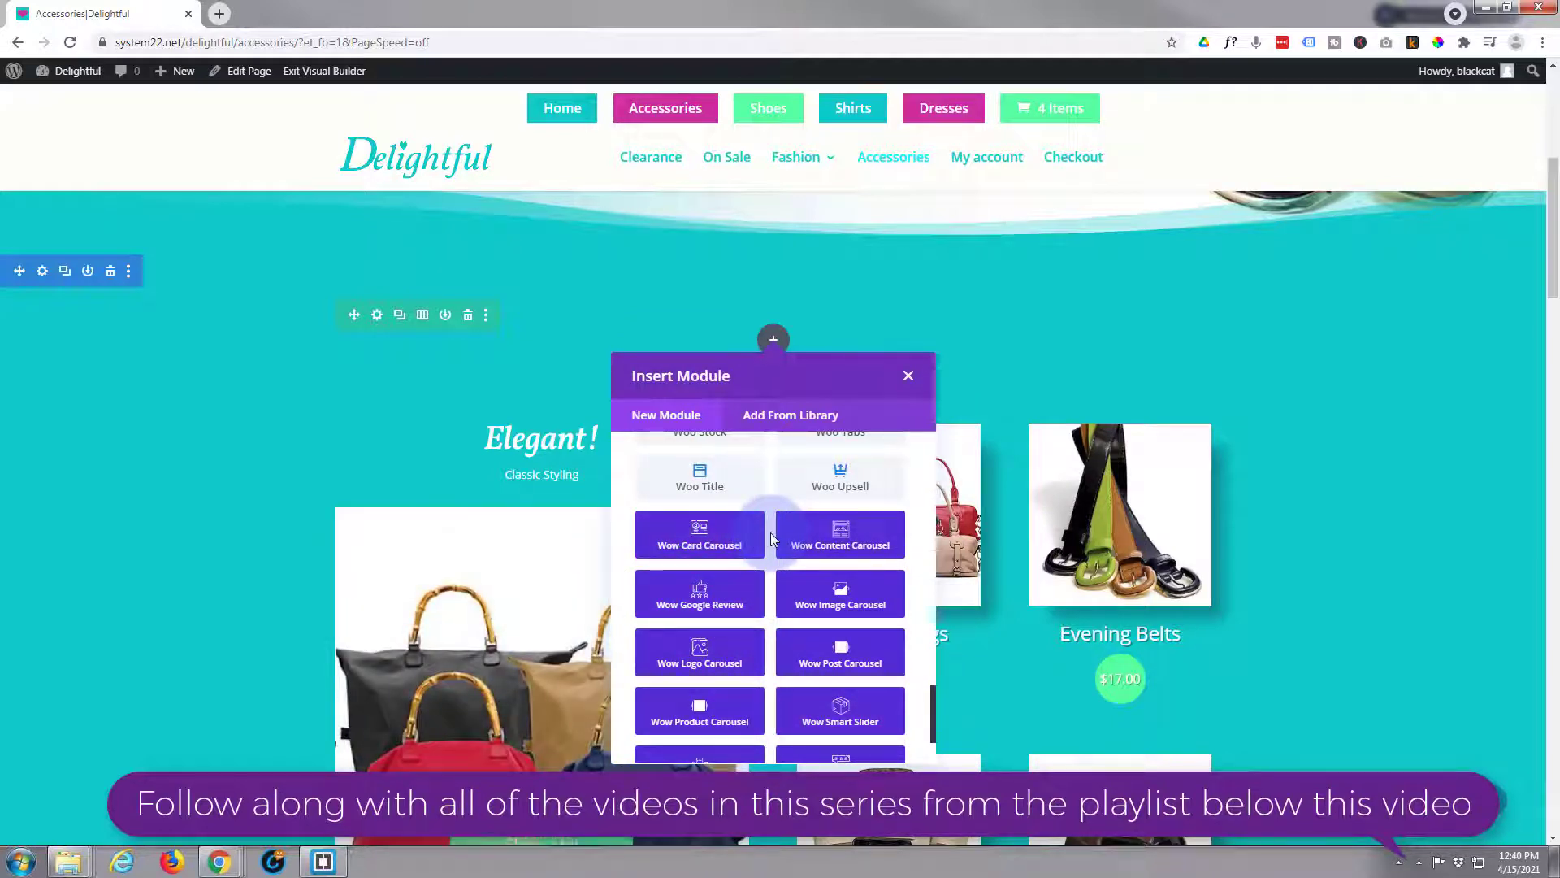
{"action": "scroll", "coordinate": [771, 538], "scroll_direction": "down", "scroll_amount": 2}
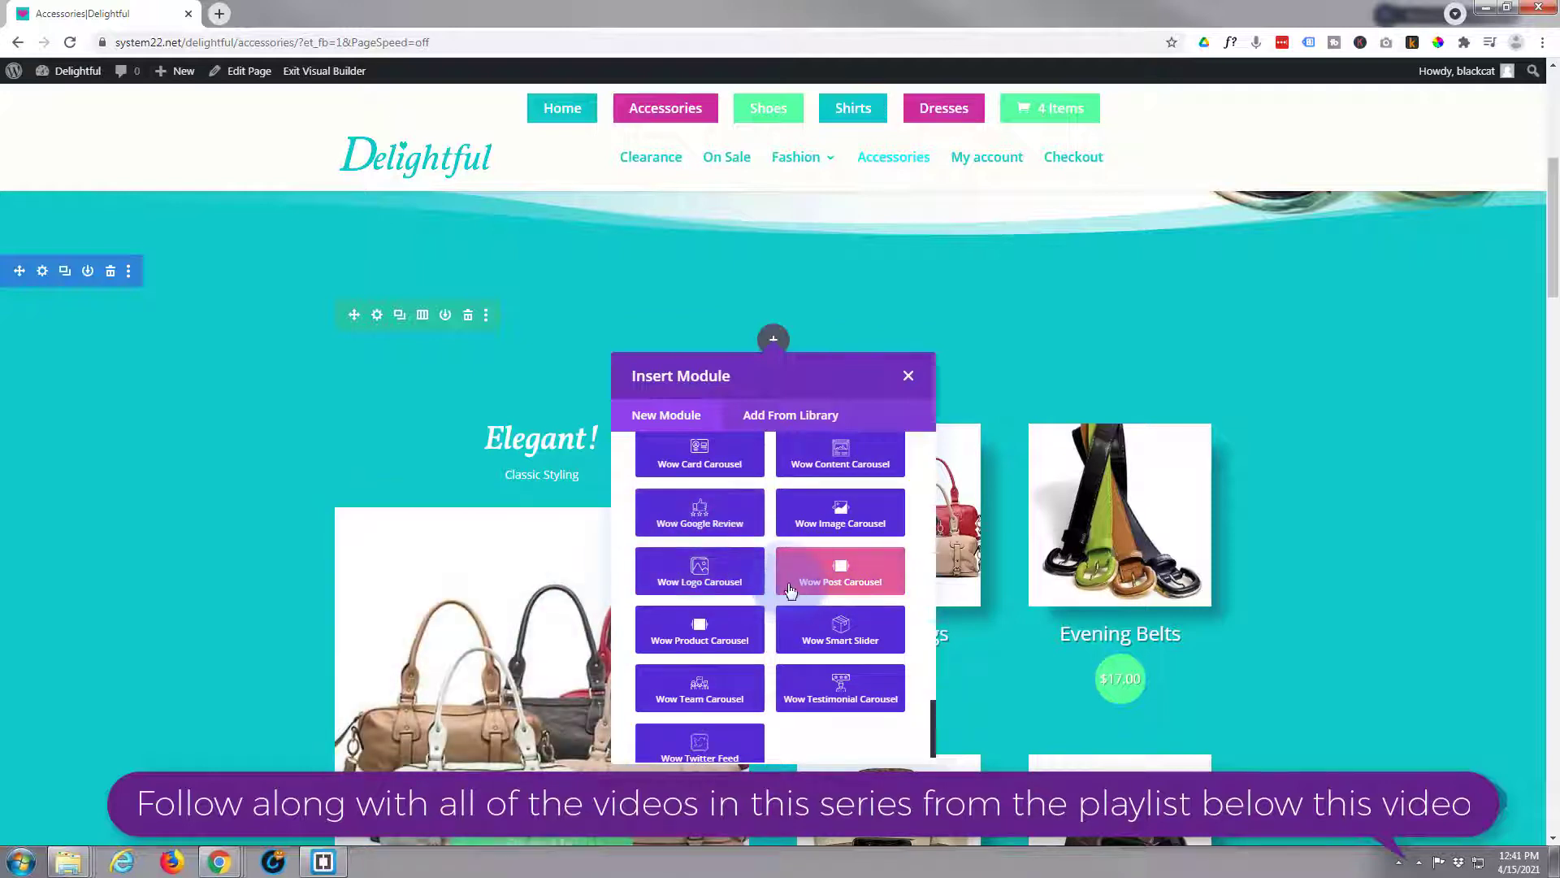
{"action": "scroll", "coordinate": [707, 605], "scroll_direction": "down", "scroll_amount": 1}
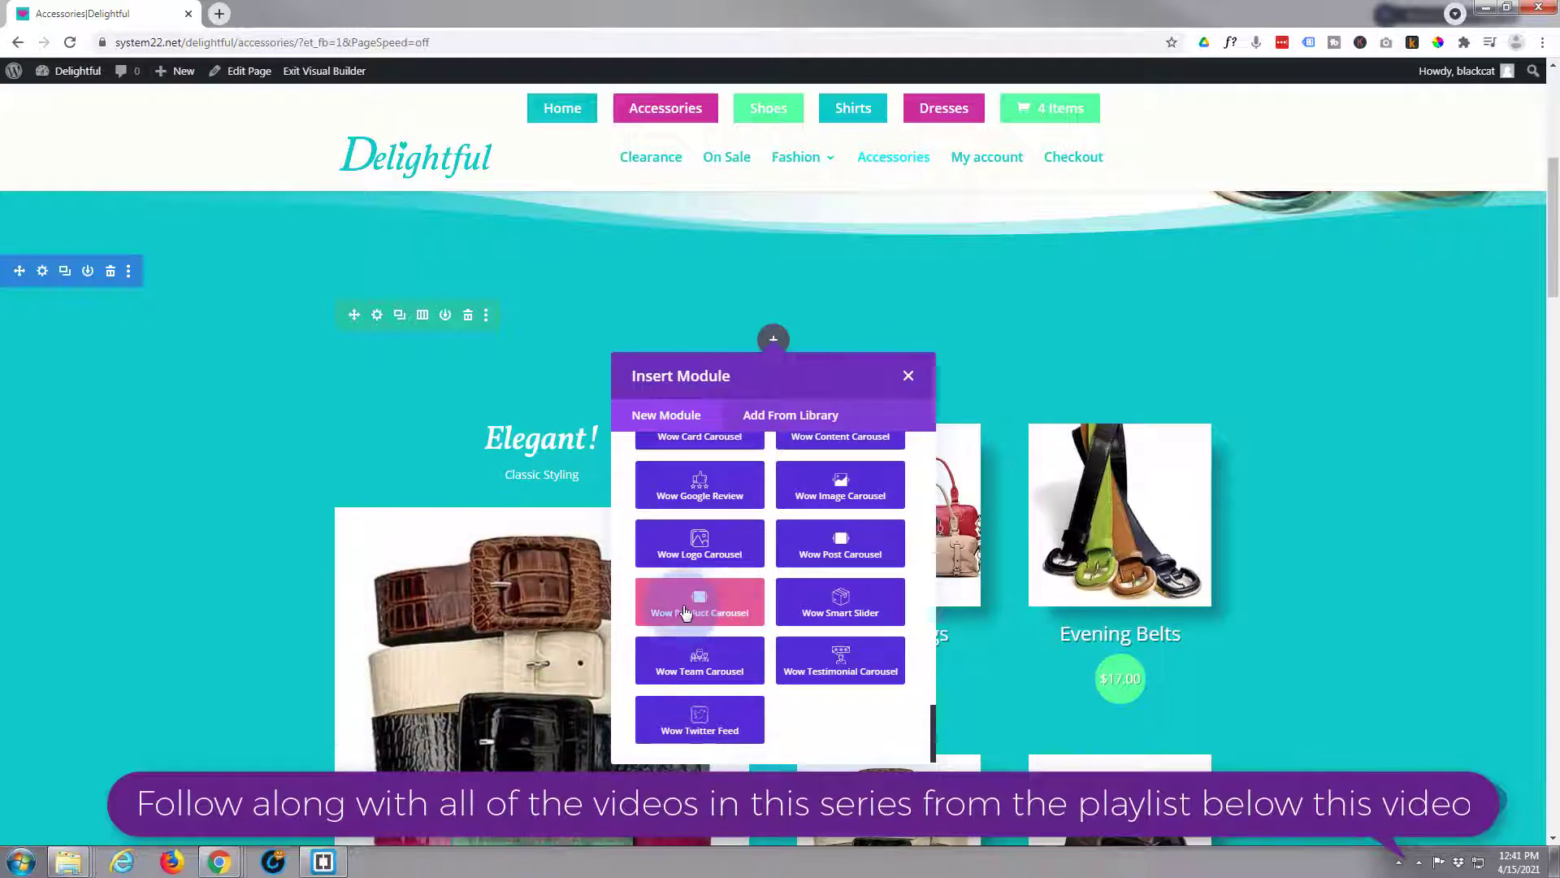
{"action": "left_click", "coordinate": [700, 605]}
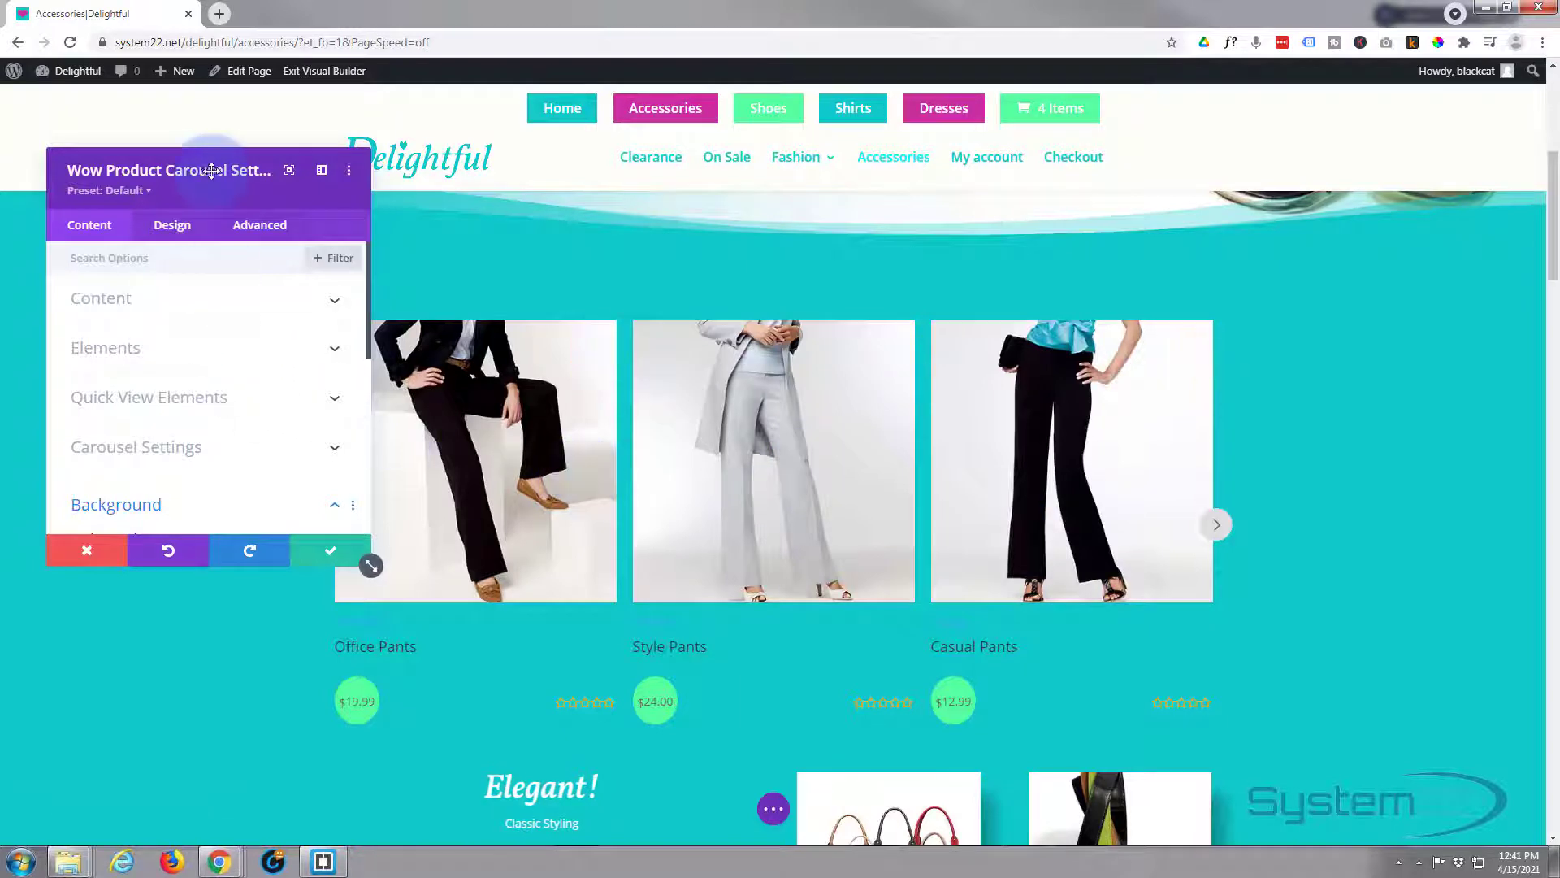
Keep the carousel's Product View Type on Recent Products and include the Belts, Dresses and Shirts categories
{"action": "left_click_drag", "start_coordinate": [212, 160], "coordinate": [265, 328]}
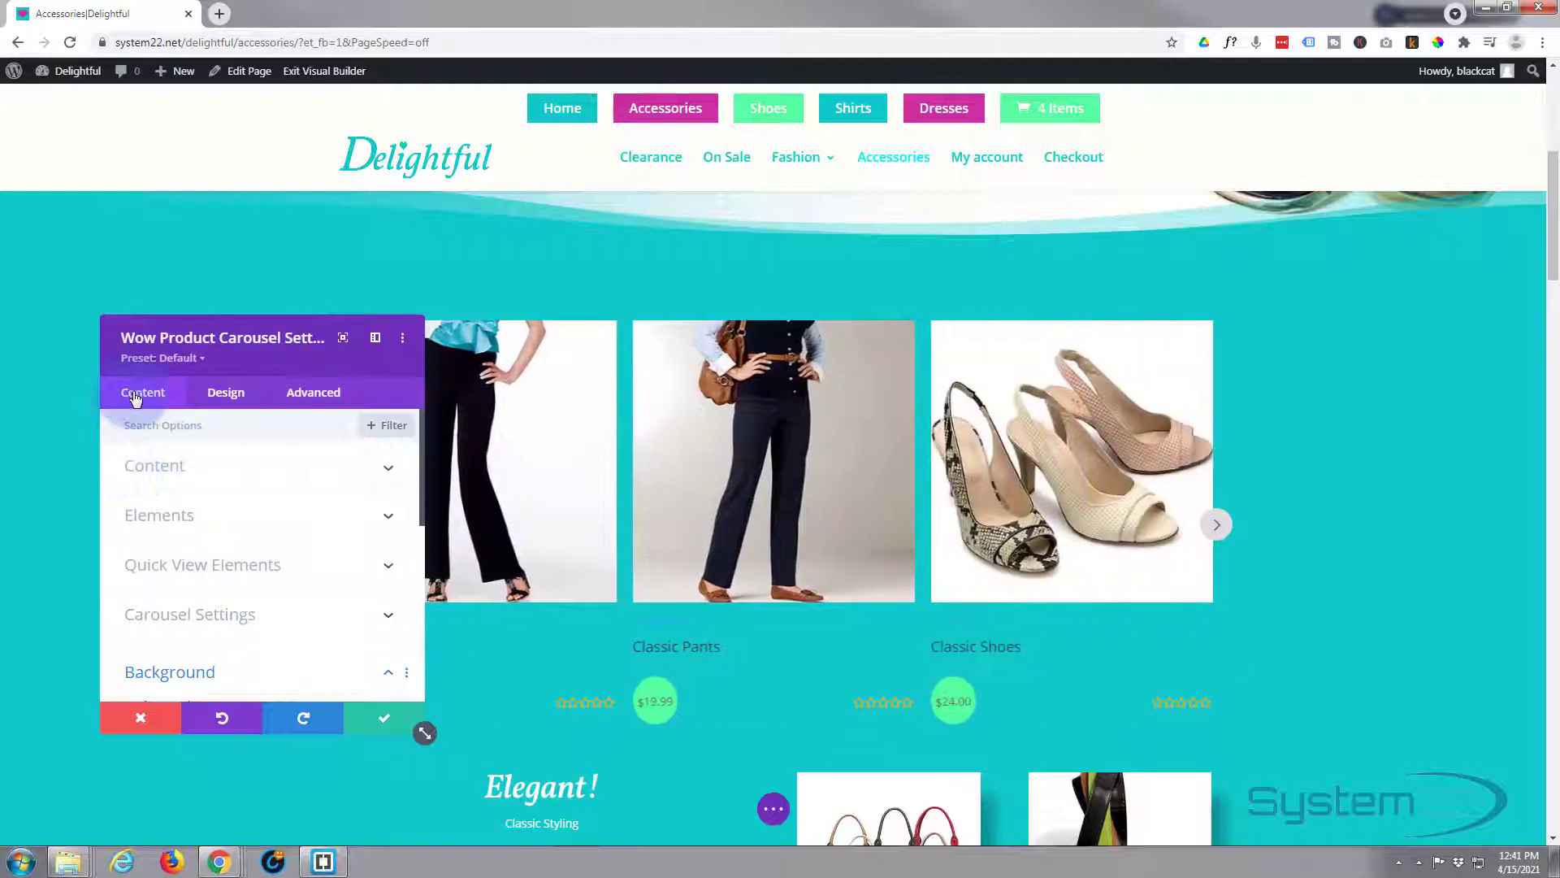
{"action": "left_click", "coordinate": [228, 468]}
{"action": "scroll", "coordinate": [321, 509], "scroll_direction": "down", "scroll_amount": 1}
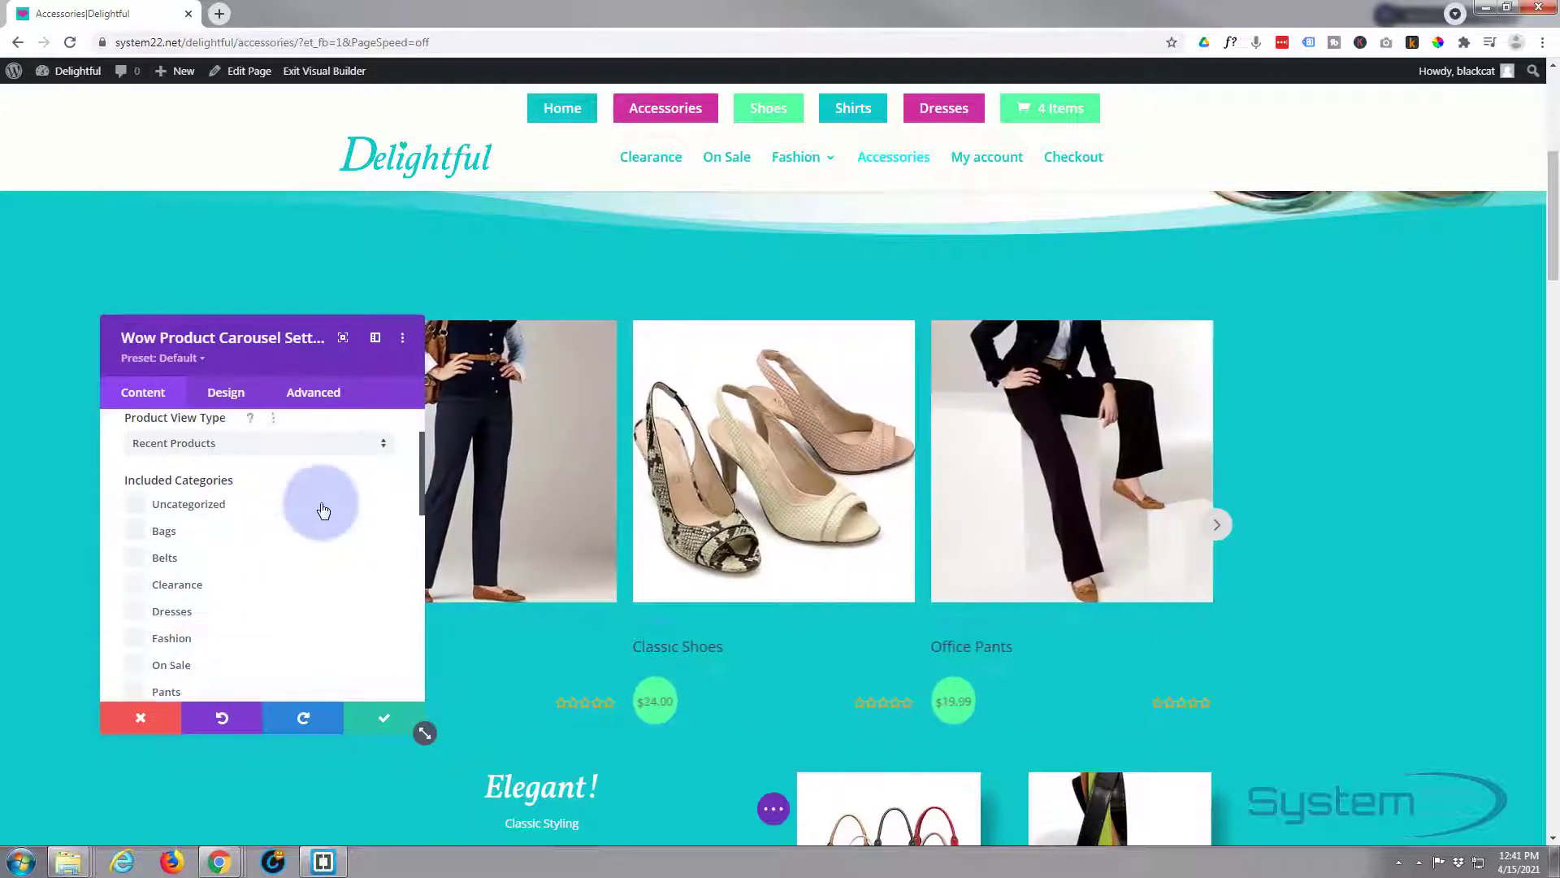
{"action": "left_click", "coordinate": [266, 446]}
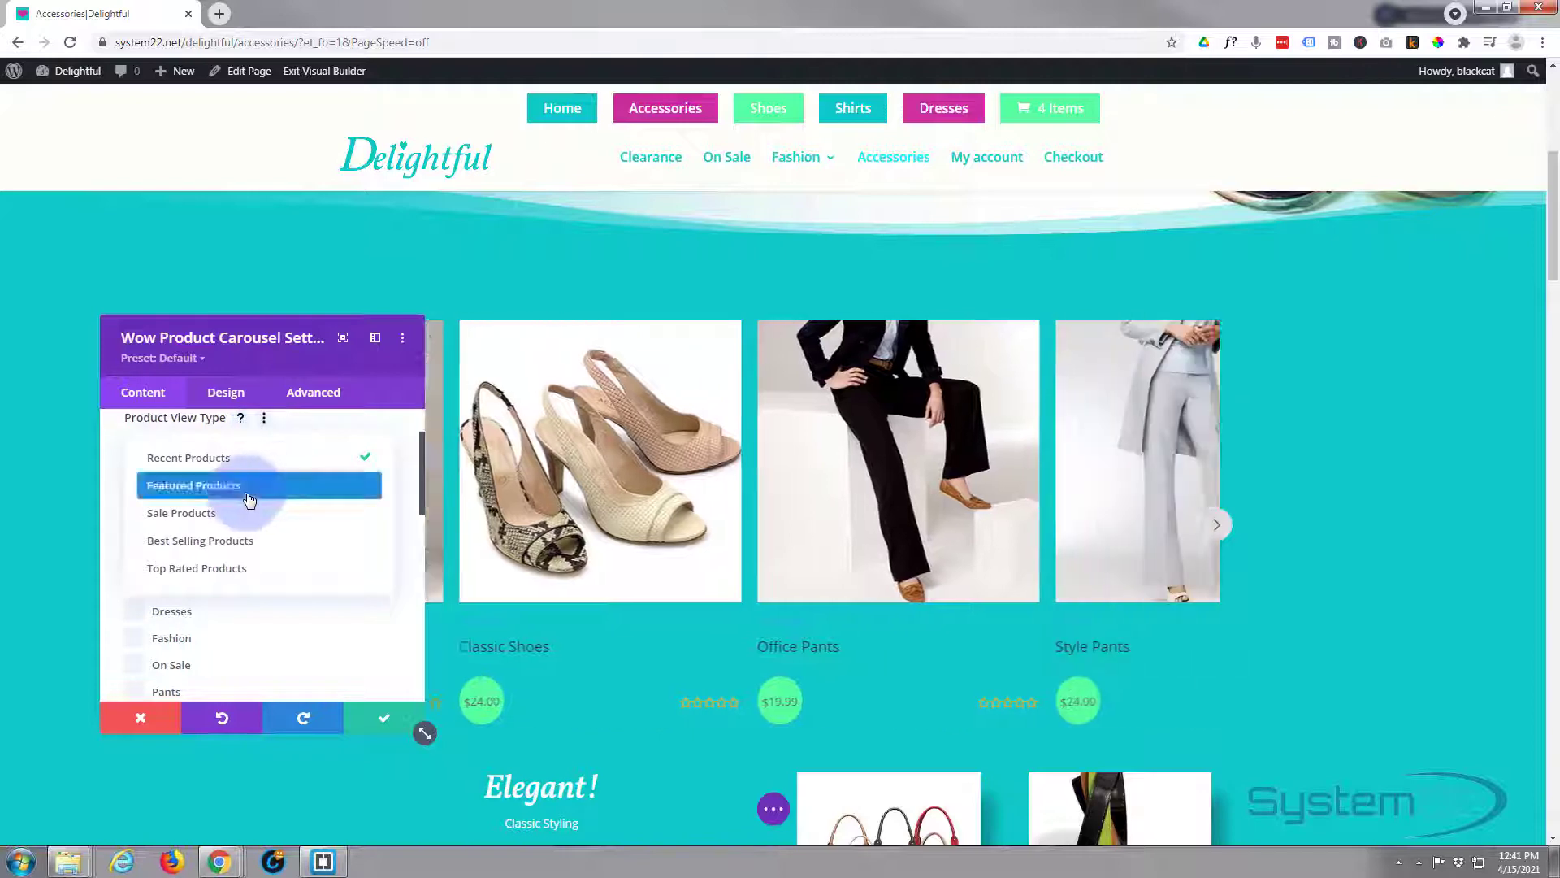
{"action": "left_click", "coordinate": [118, 444]}
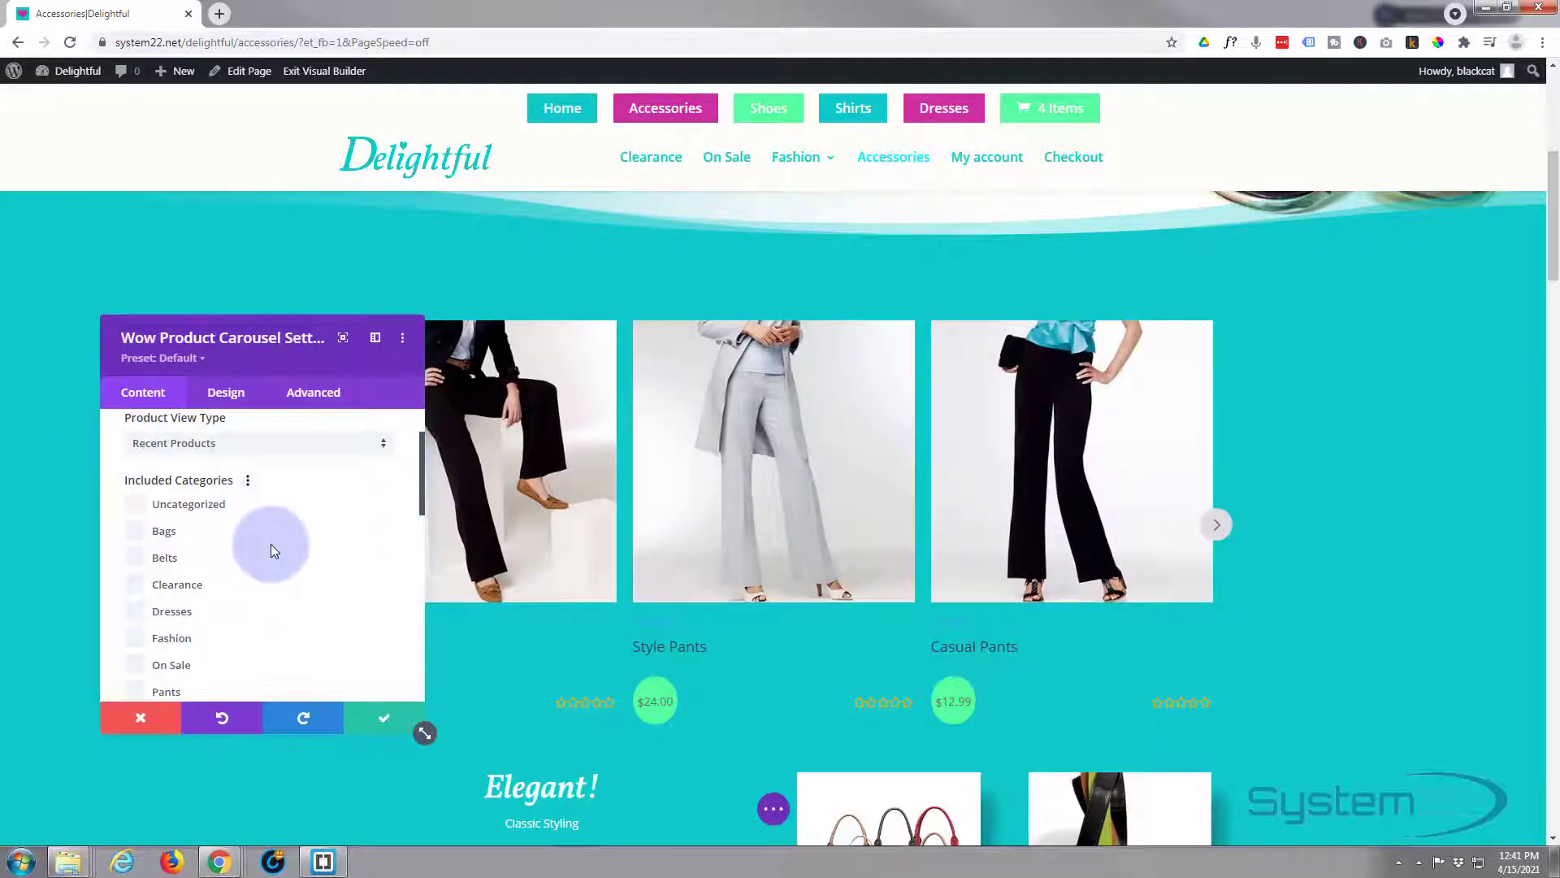
{"action": "scroll", "coordinate": [271, 544], "scroll_direction": "down", "scroll_amount": 1}
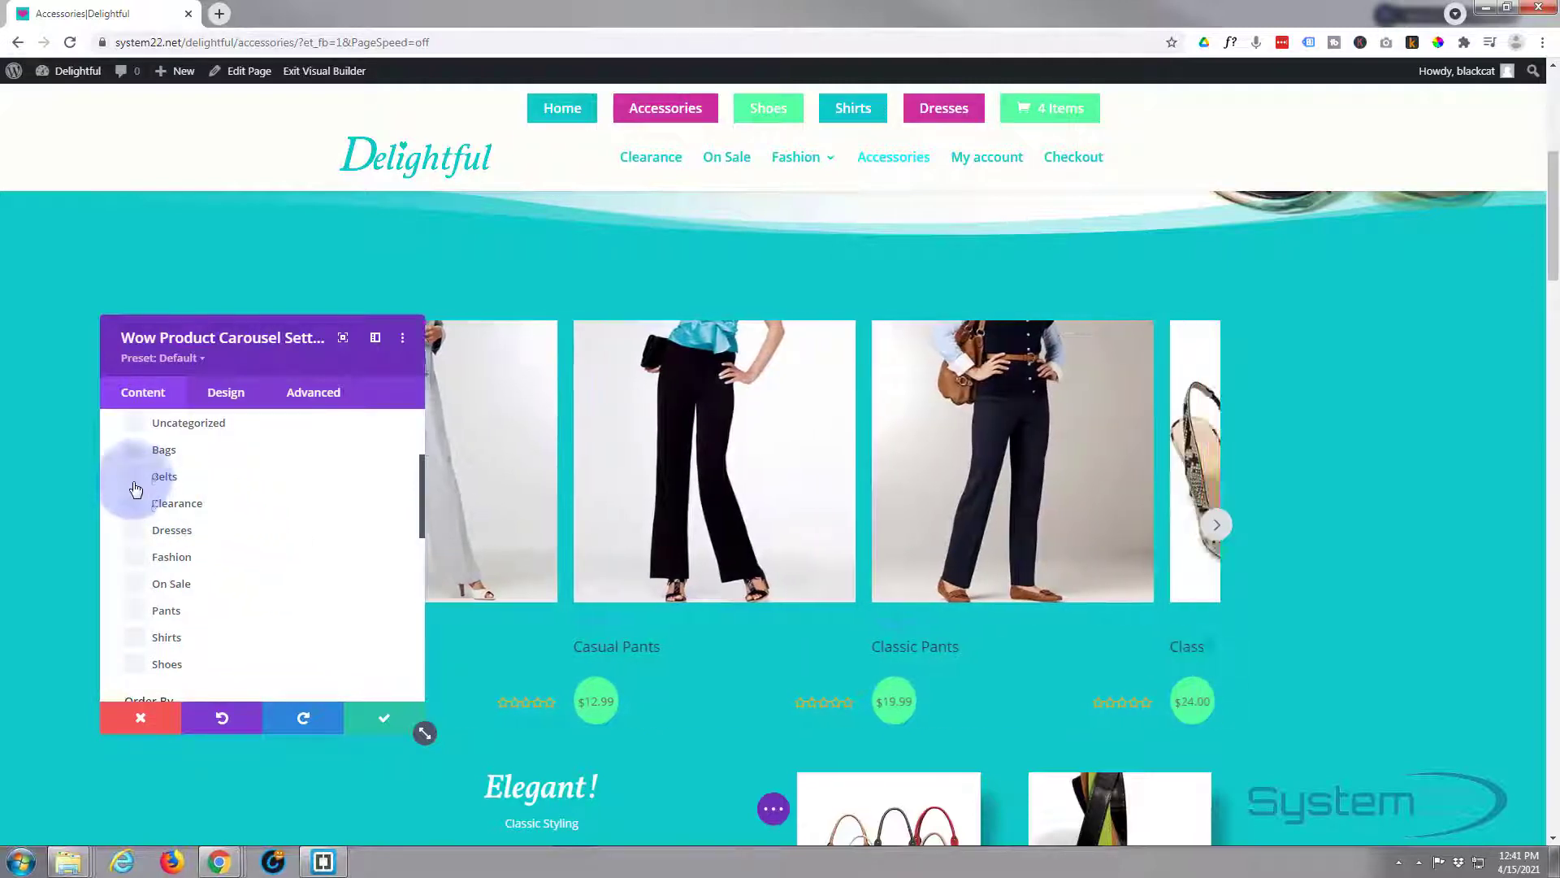
{"action": "left_click", "coordinate": [135, 477]}
{"action": "left_click", "coordinate": [134, 532]}
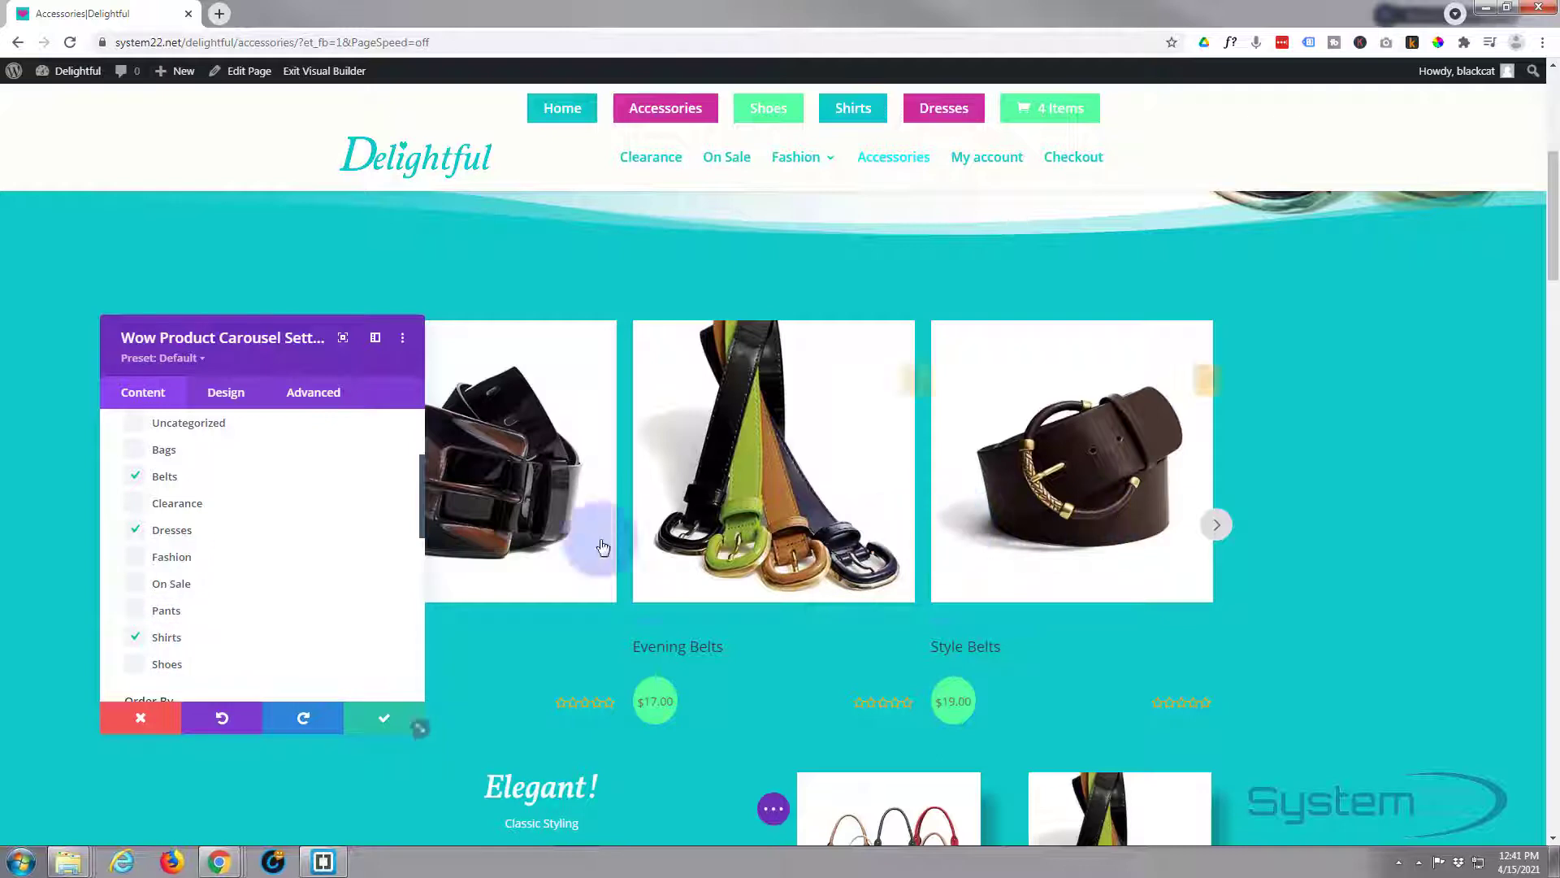
Keep the product order on Default Sorting and set Show Product Item to 15 for the carousel
{"action": "scroll", "coordinate": [322, 517], "scroll_direction": "down", "scroll_amount": 1}
{"action": "scroll", "coordinate": [320, 516], "scroll_direction": "down", "scroll_amount": 5}
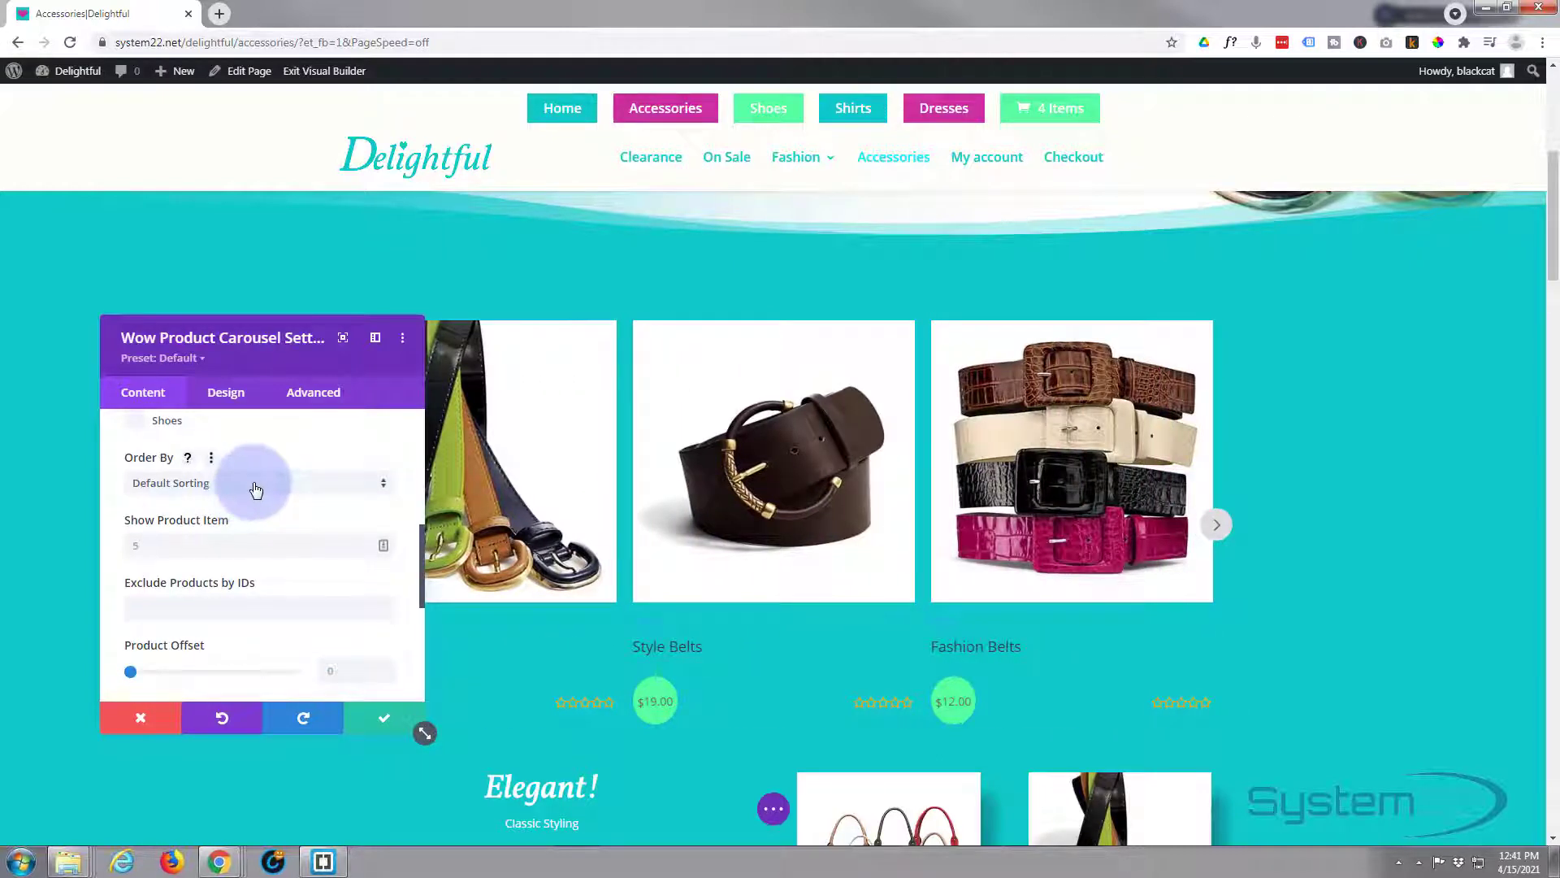
{"action": "left_click", "coordinate": [255, 486]}
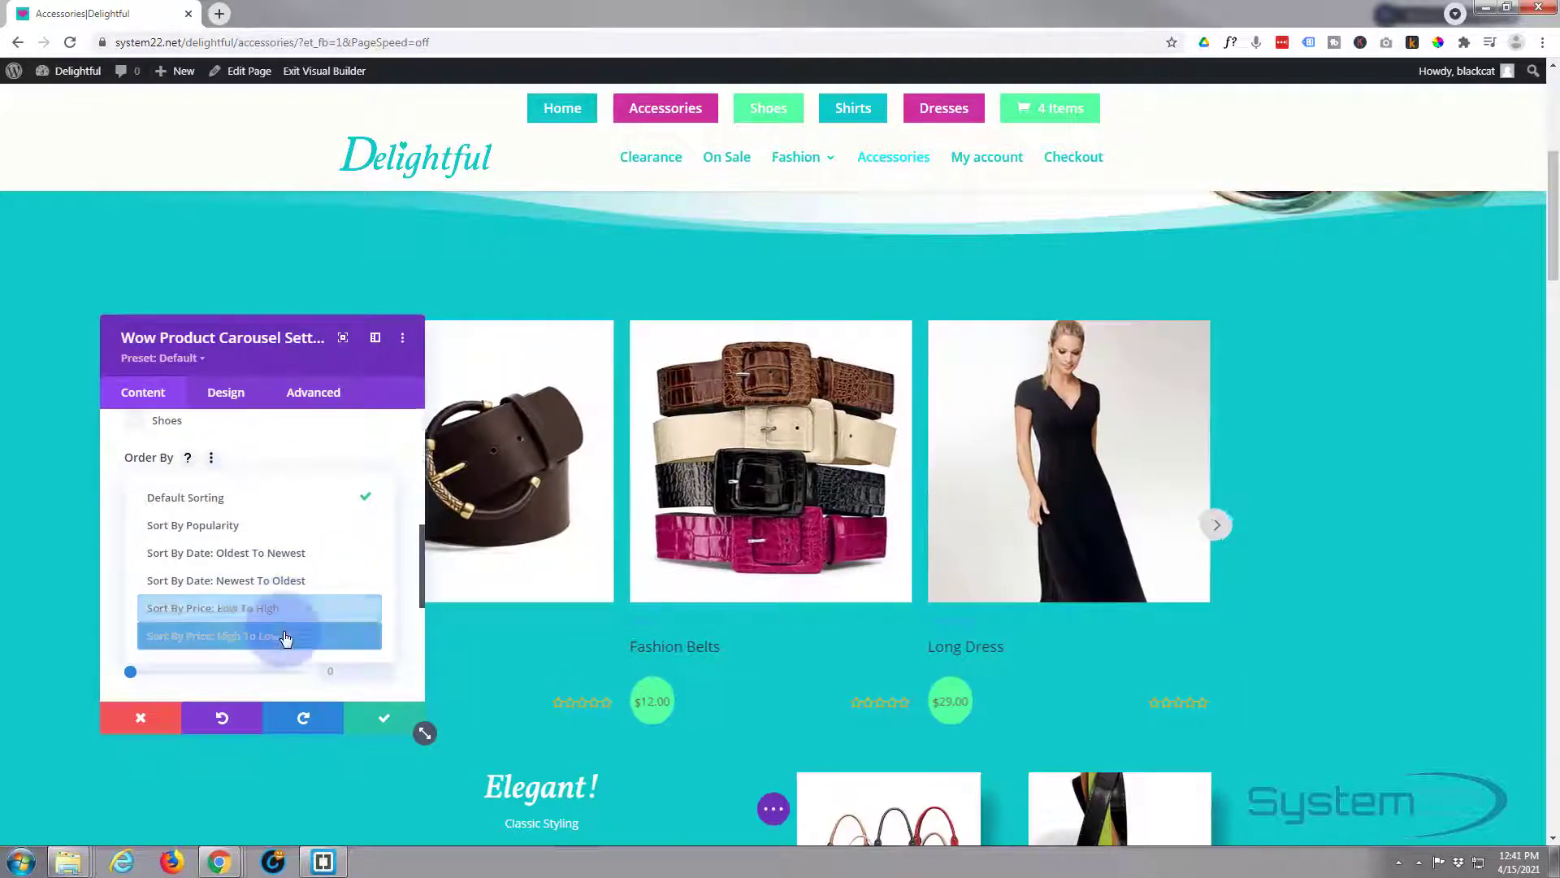
{"action": "left_click", "coordinate": [115, 510]}
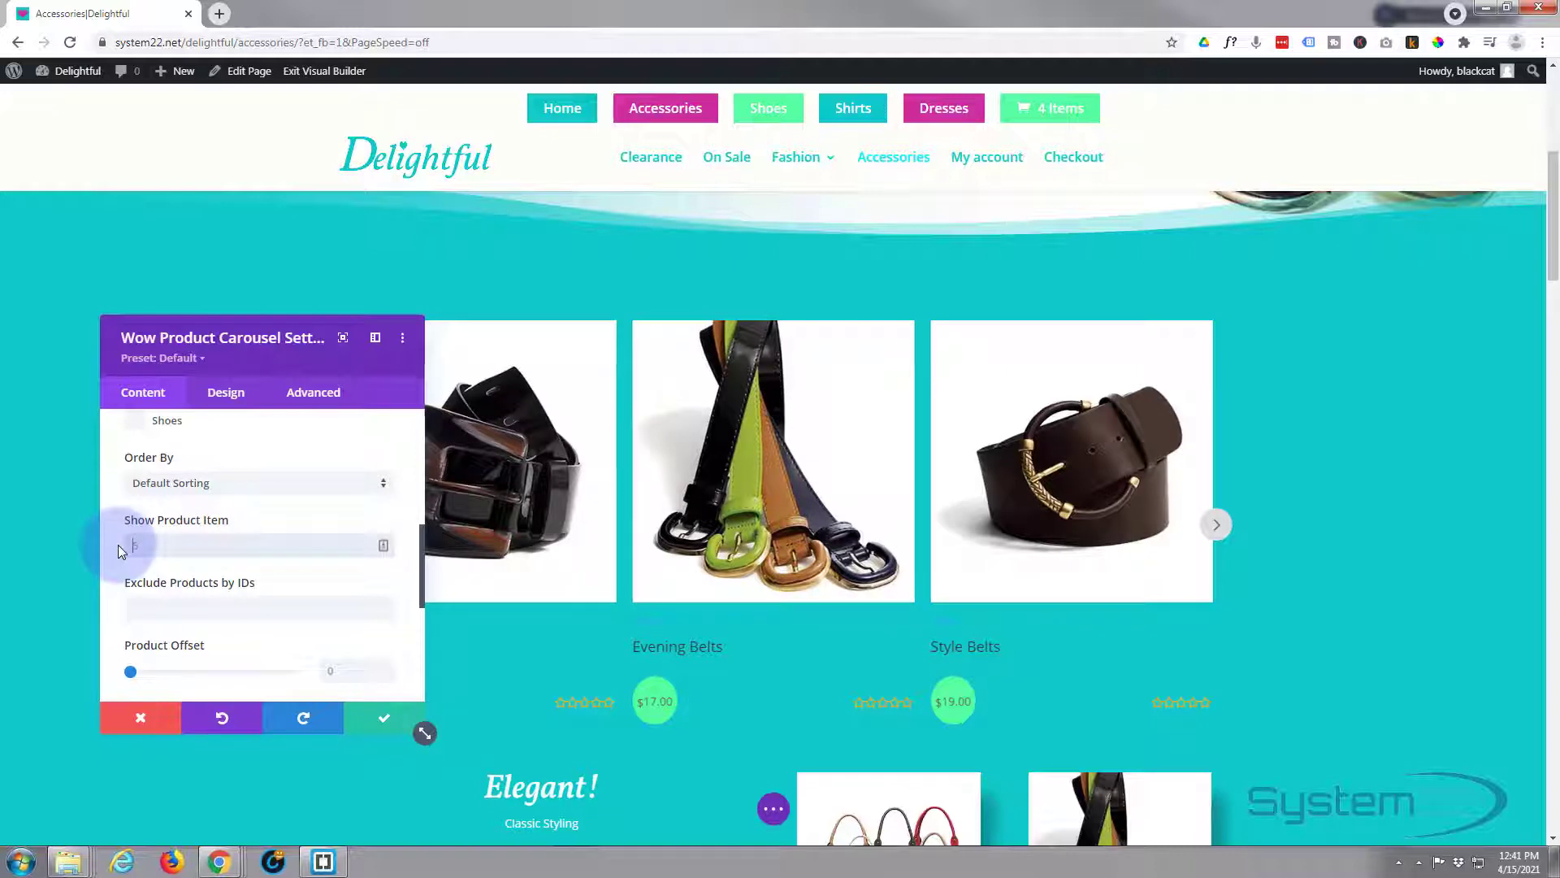
{"action": "type", "text": "15"}
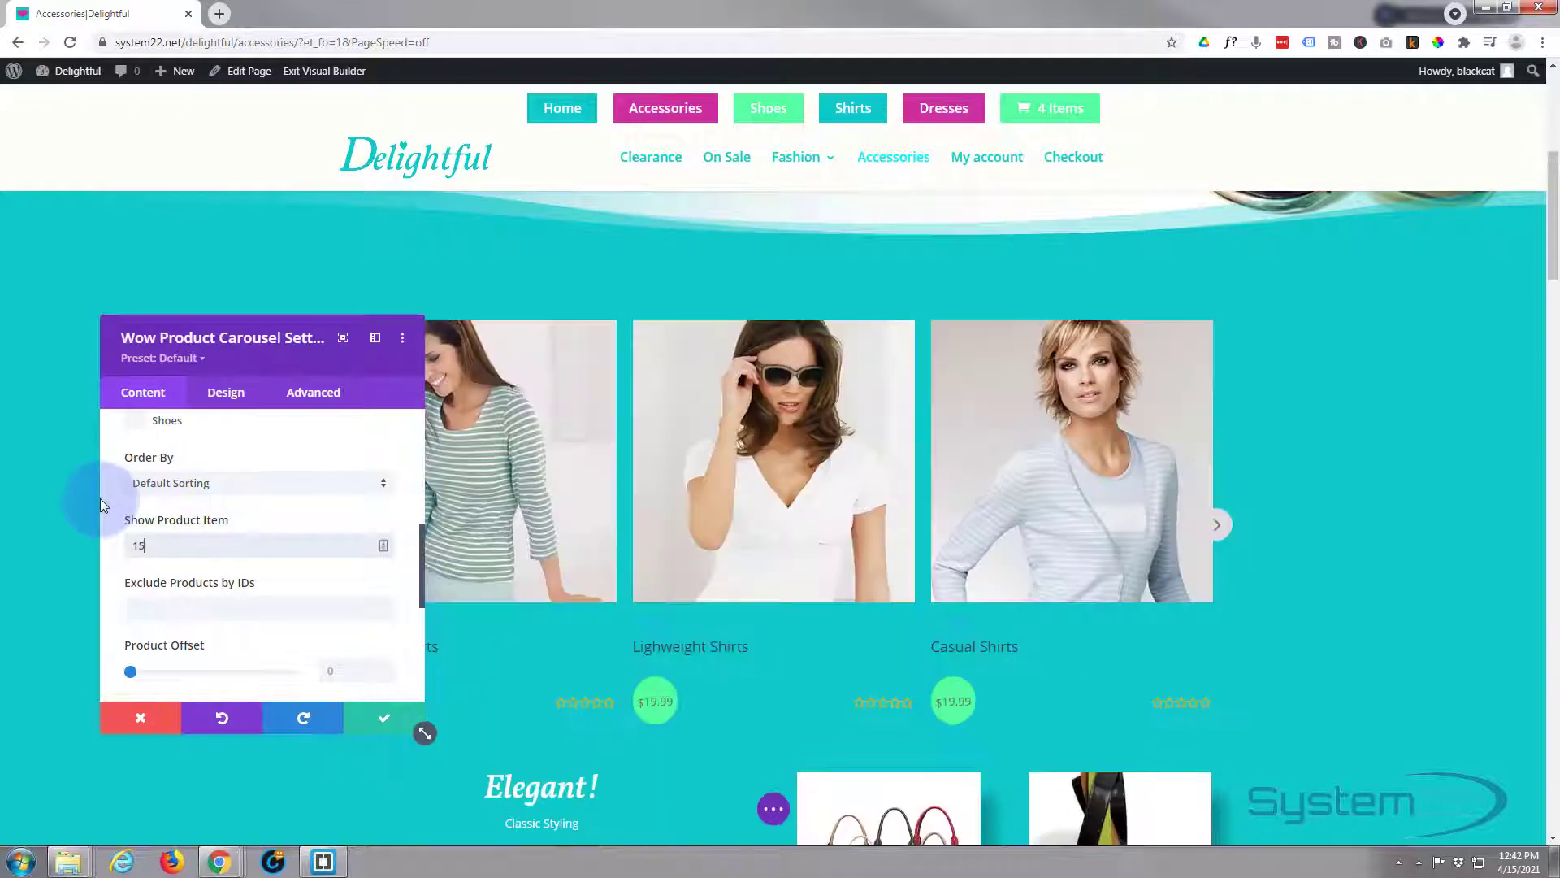
{"action": "scroll", "coordinate": [100, 499], "scroll_direction": "down", "scroll_amount": 2}
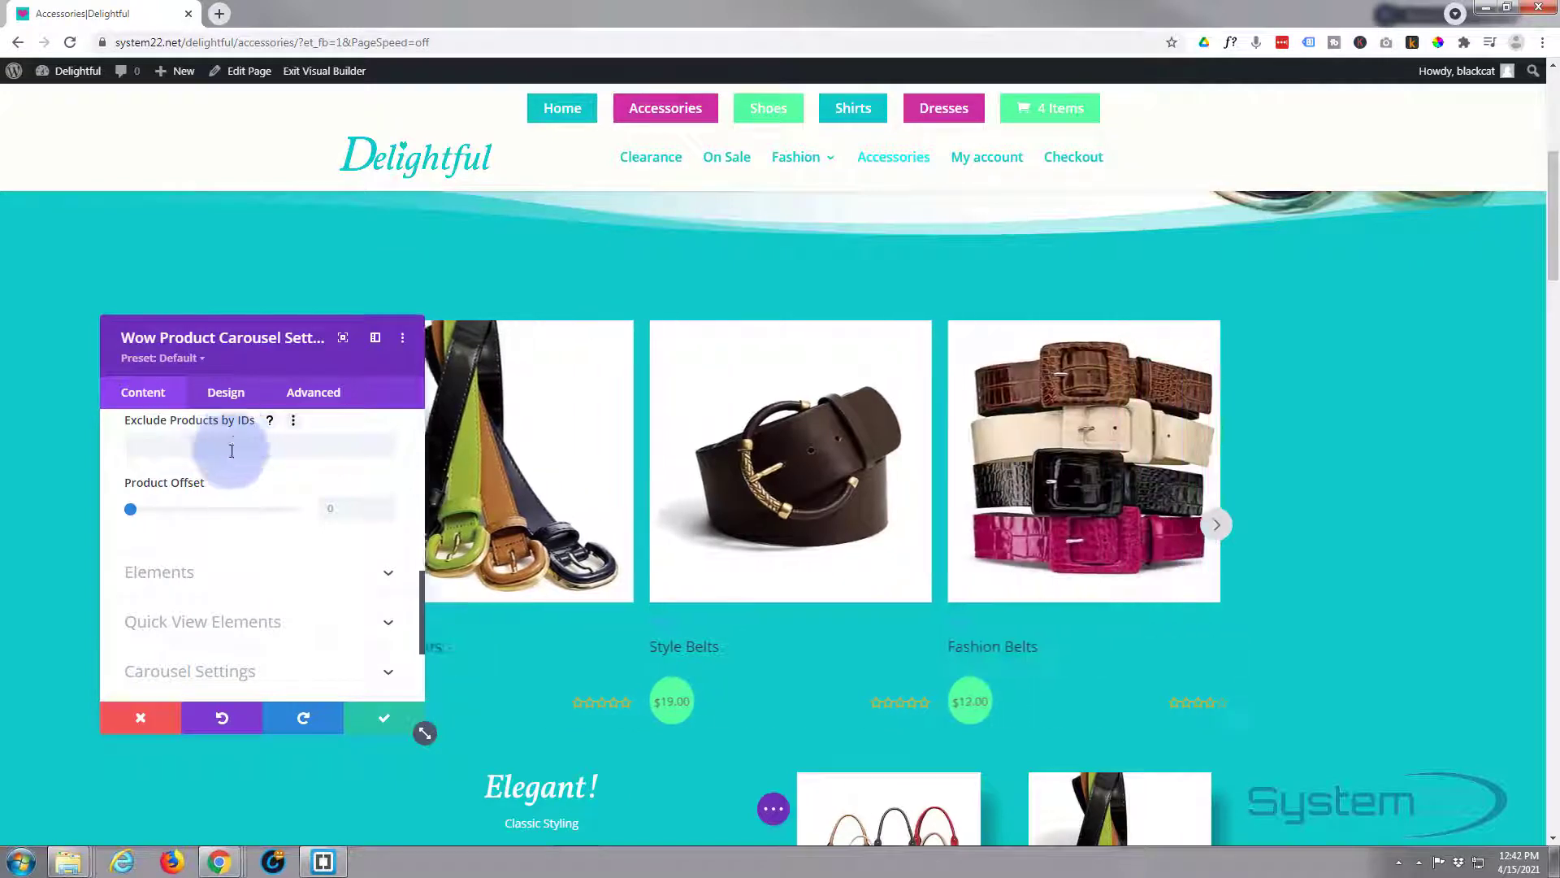
Turn on Show Label in the carousel's Elements settings, with the label displayed on Sale
{"action": "scroll", "coordinate": [133, 525], "scroll_direction": "down", "scroll_amount": 1}
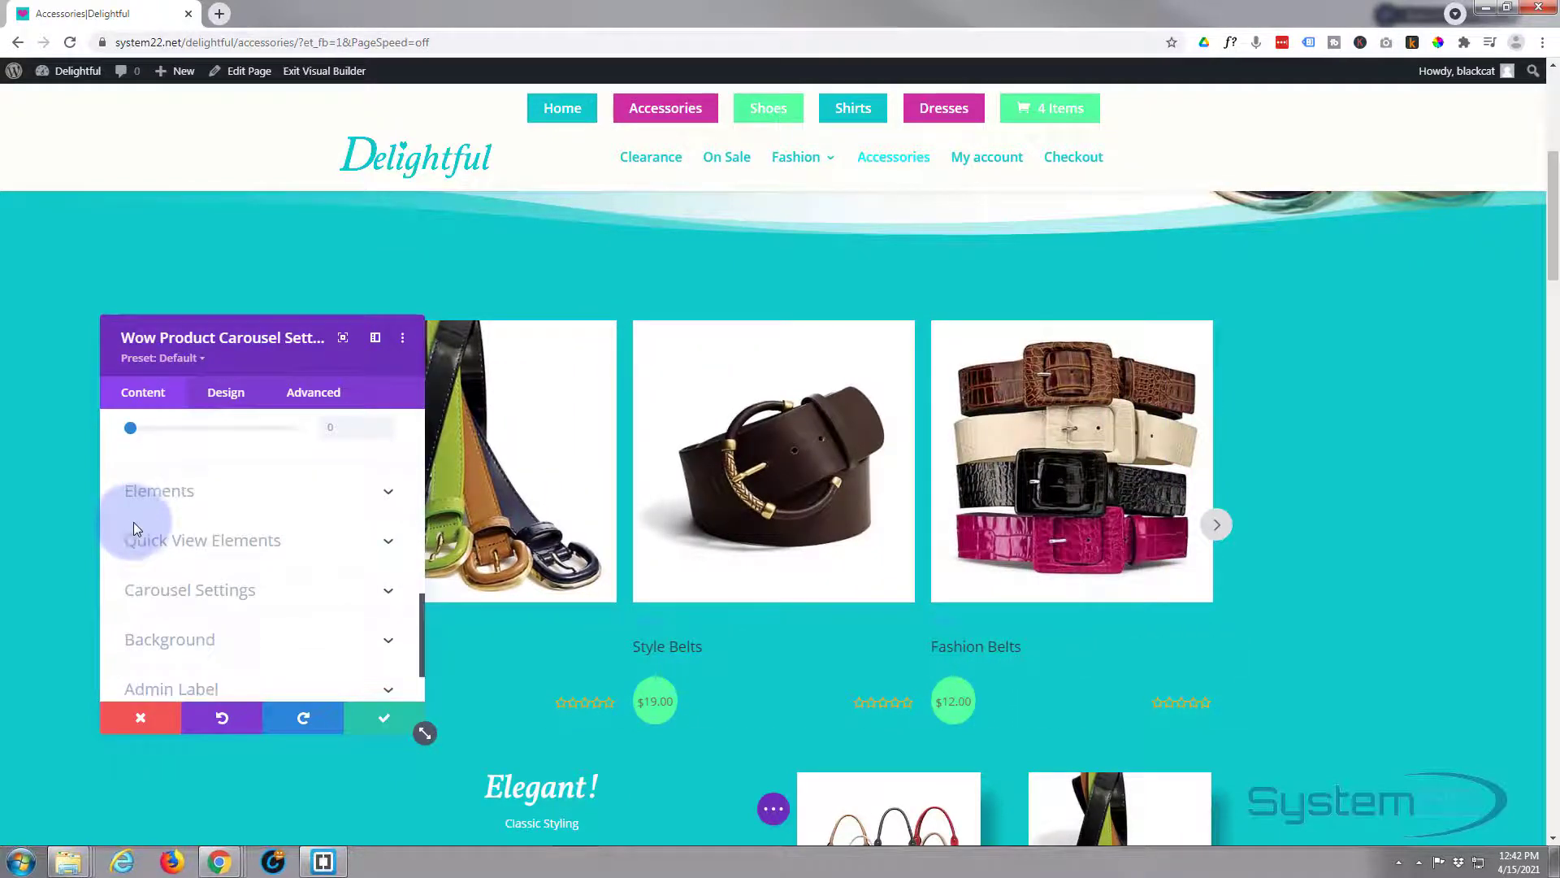
{"action": "left_click", "coordinate": [242, 498]}
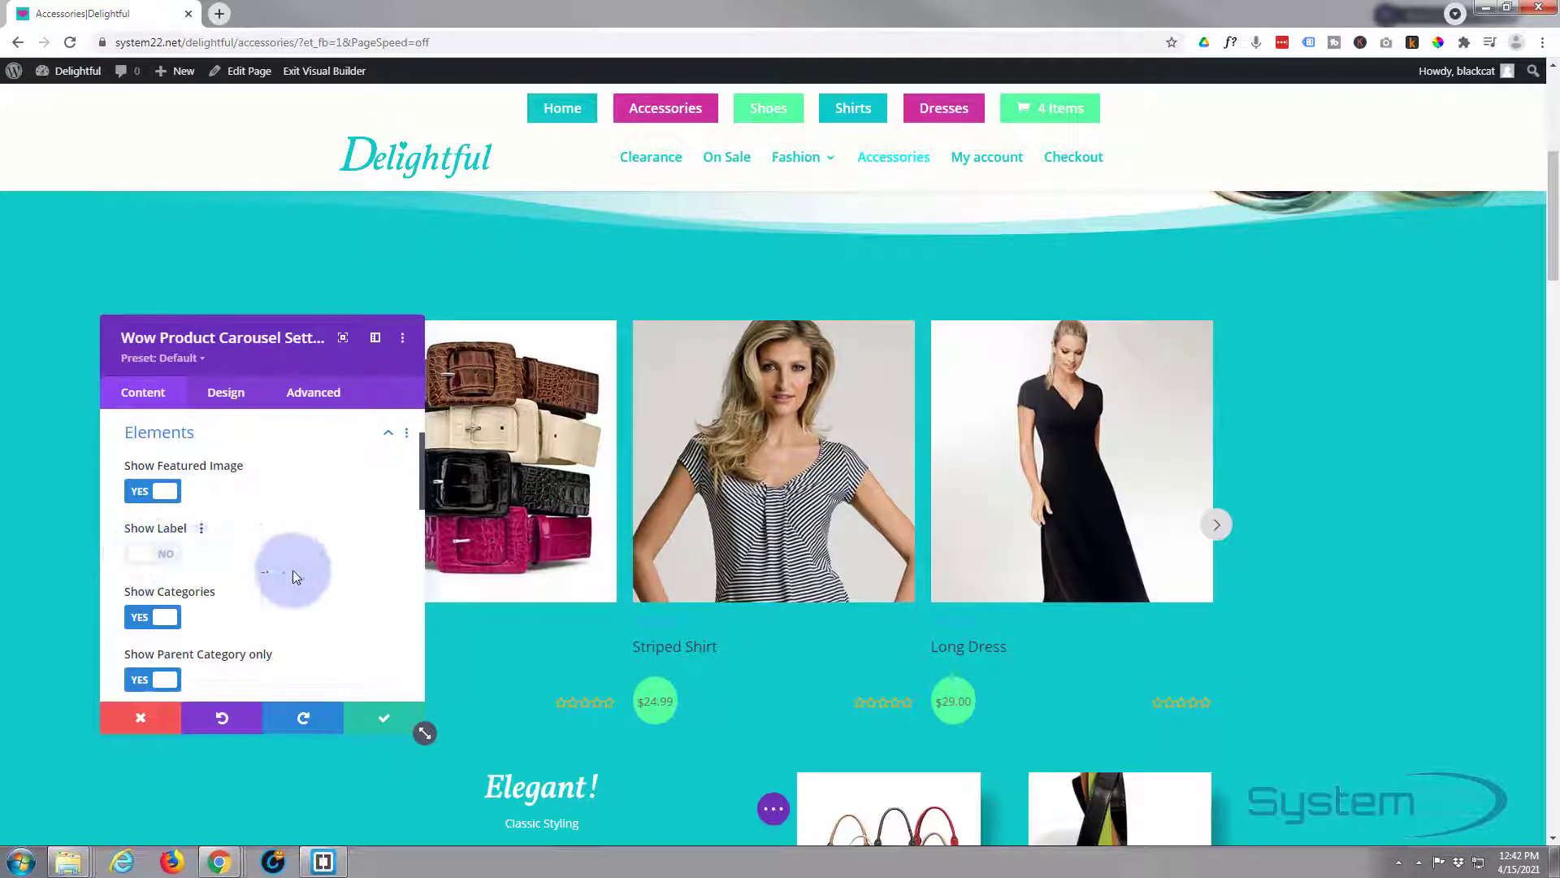
{"action": "left_click", "coordinate": [148, 553]}
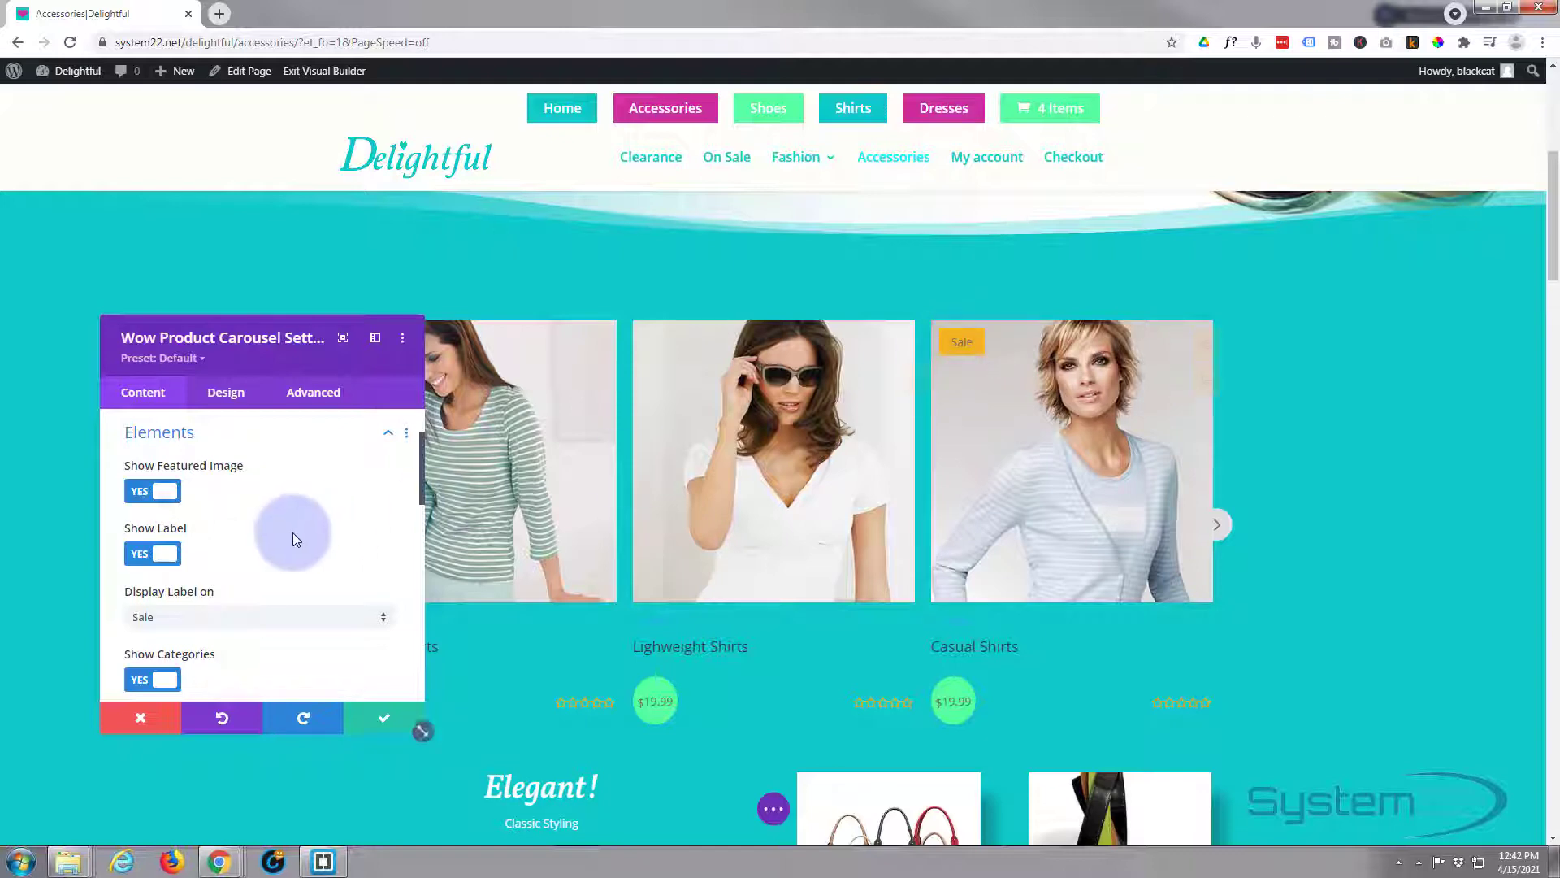
Review the carousel's other element options, from categories, price and rating through cart button and Quick View type
{"action": "scroll", "coordinate": [293, 530], "scroll_direction": "down", "scroll_amount": 2}
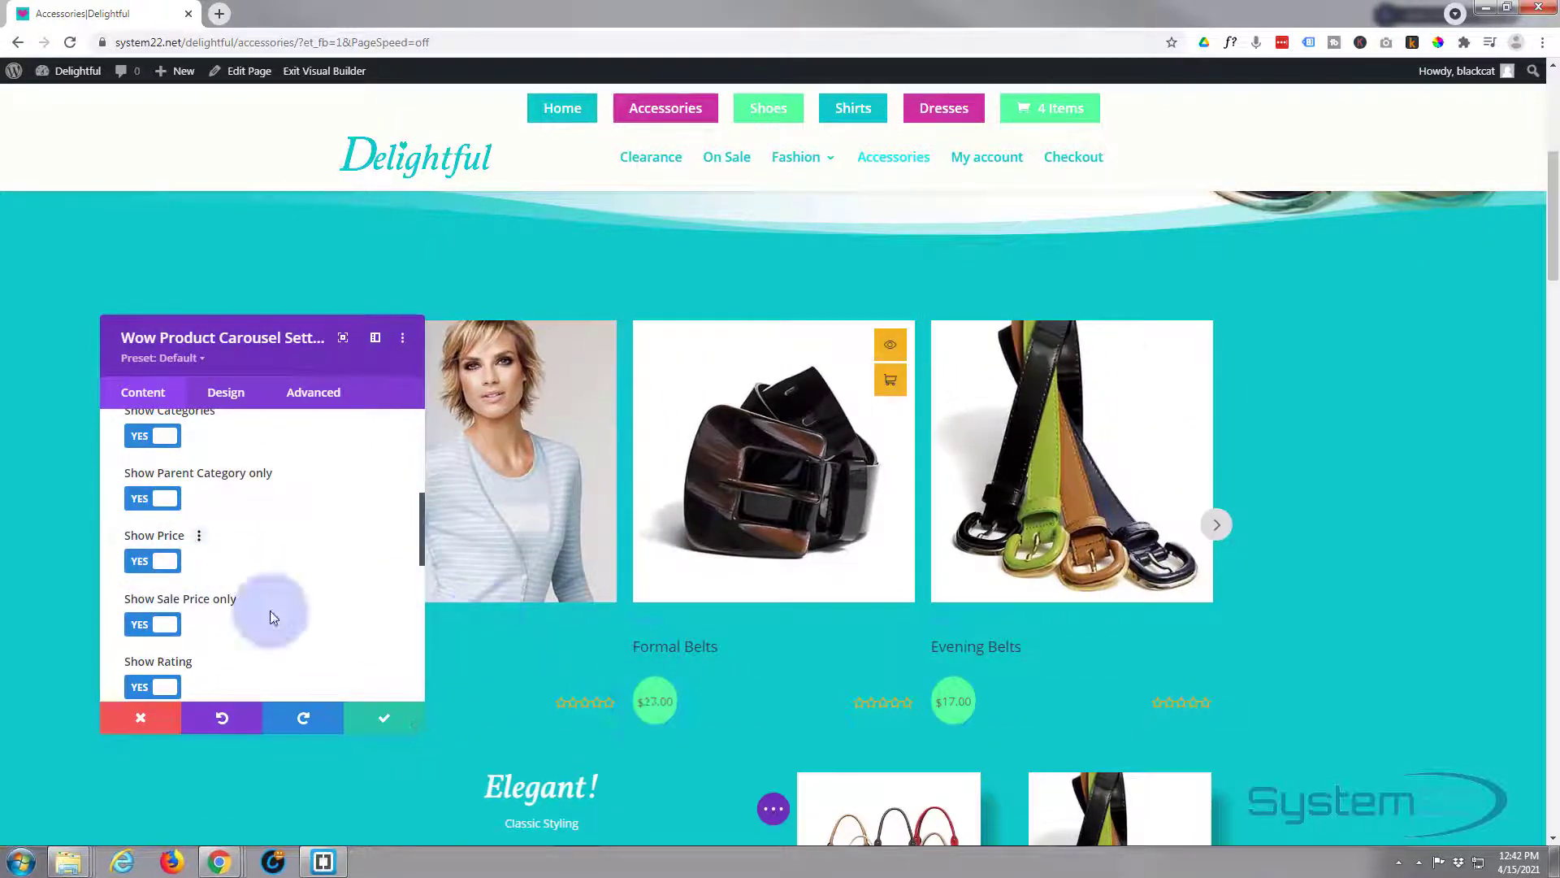
{"action": "scroll", "coordinate": [187, 598], "scroll_direction": "down", "scroll_amount": 1}
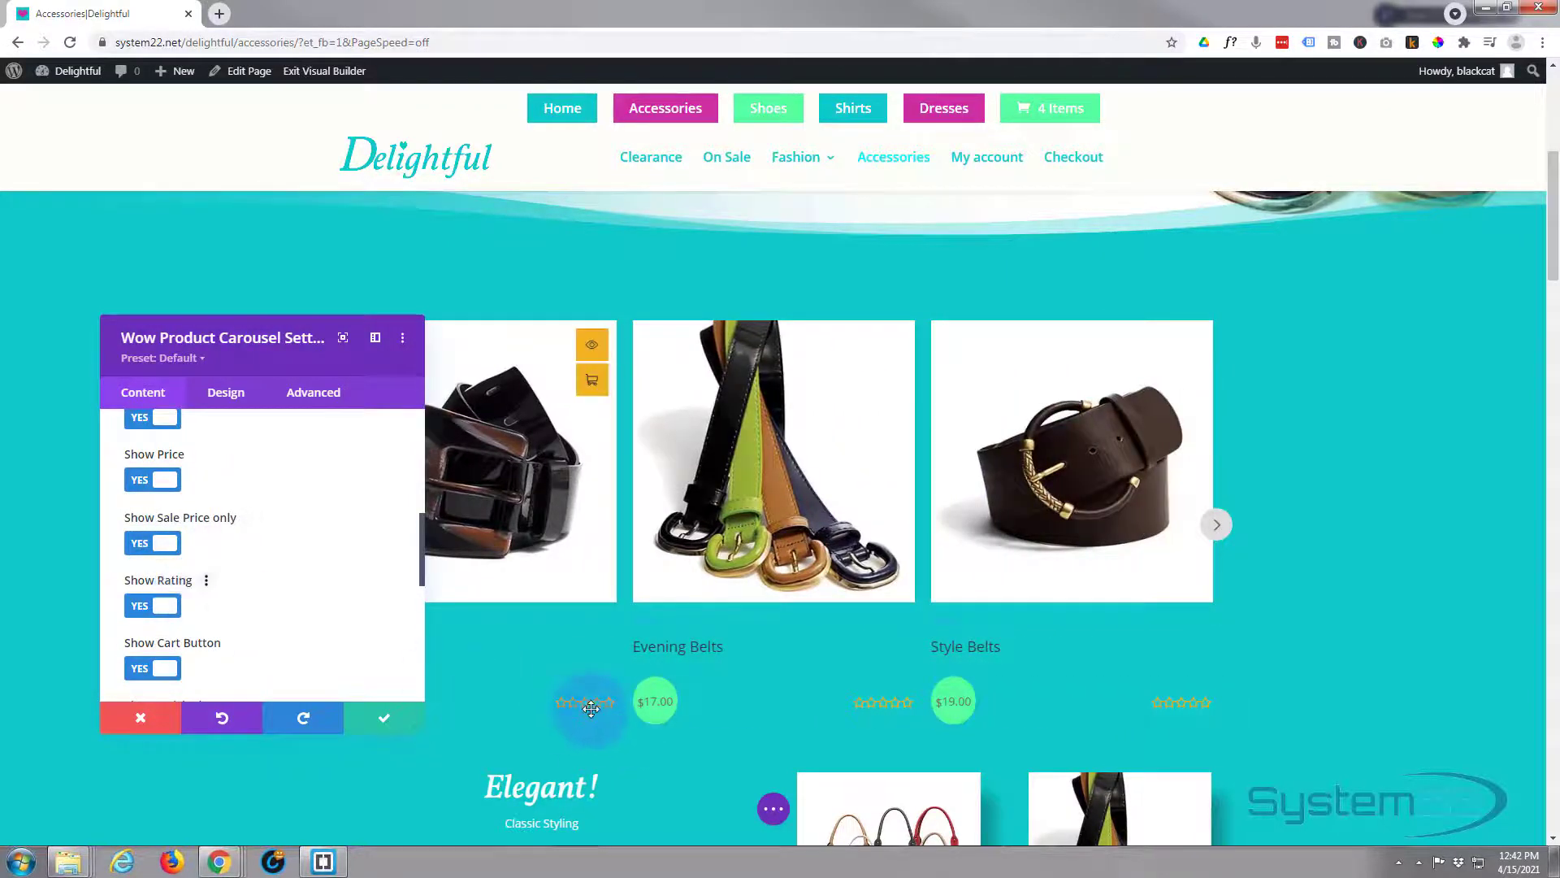
{"action": "scroll", "coordinate": [236, 597], "scroll_direction": "down", "scroll_amount": 1}
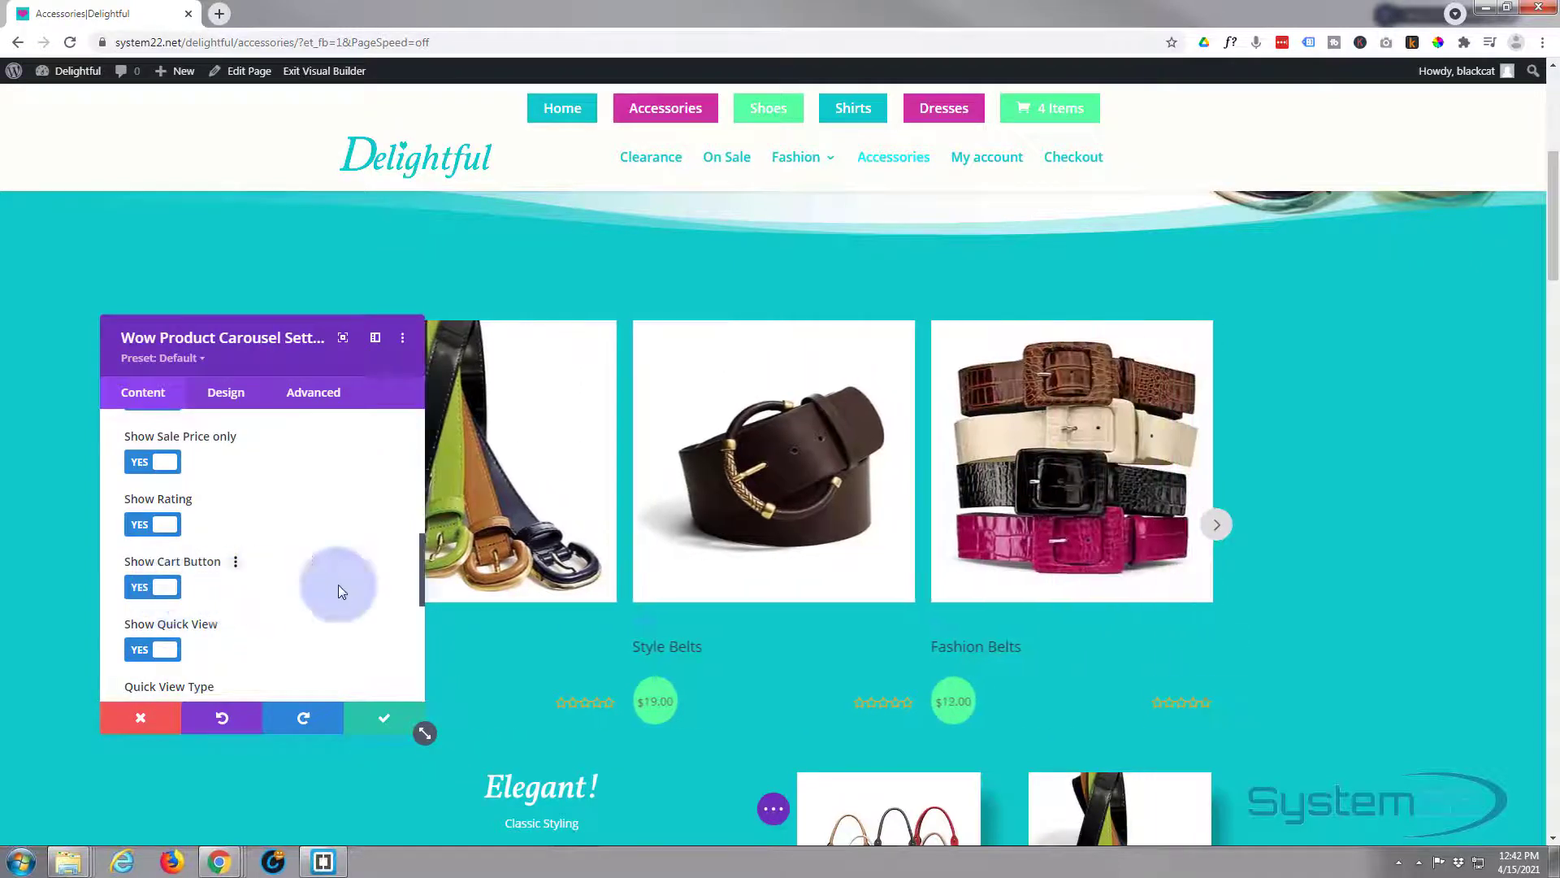
{"action": "mouse_move", "coordinate": [730, 569]}
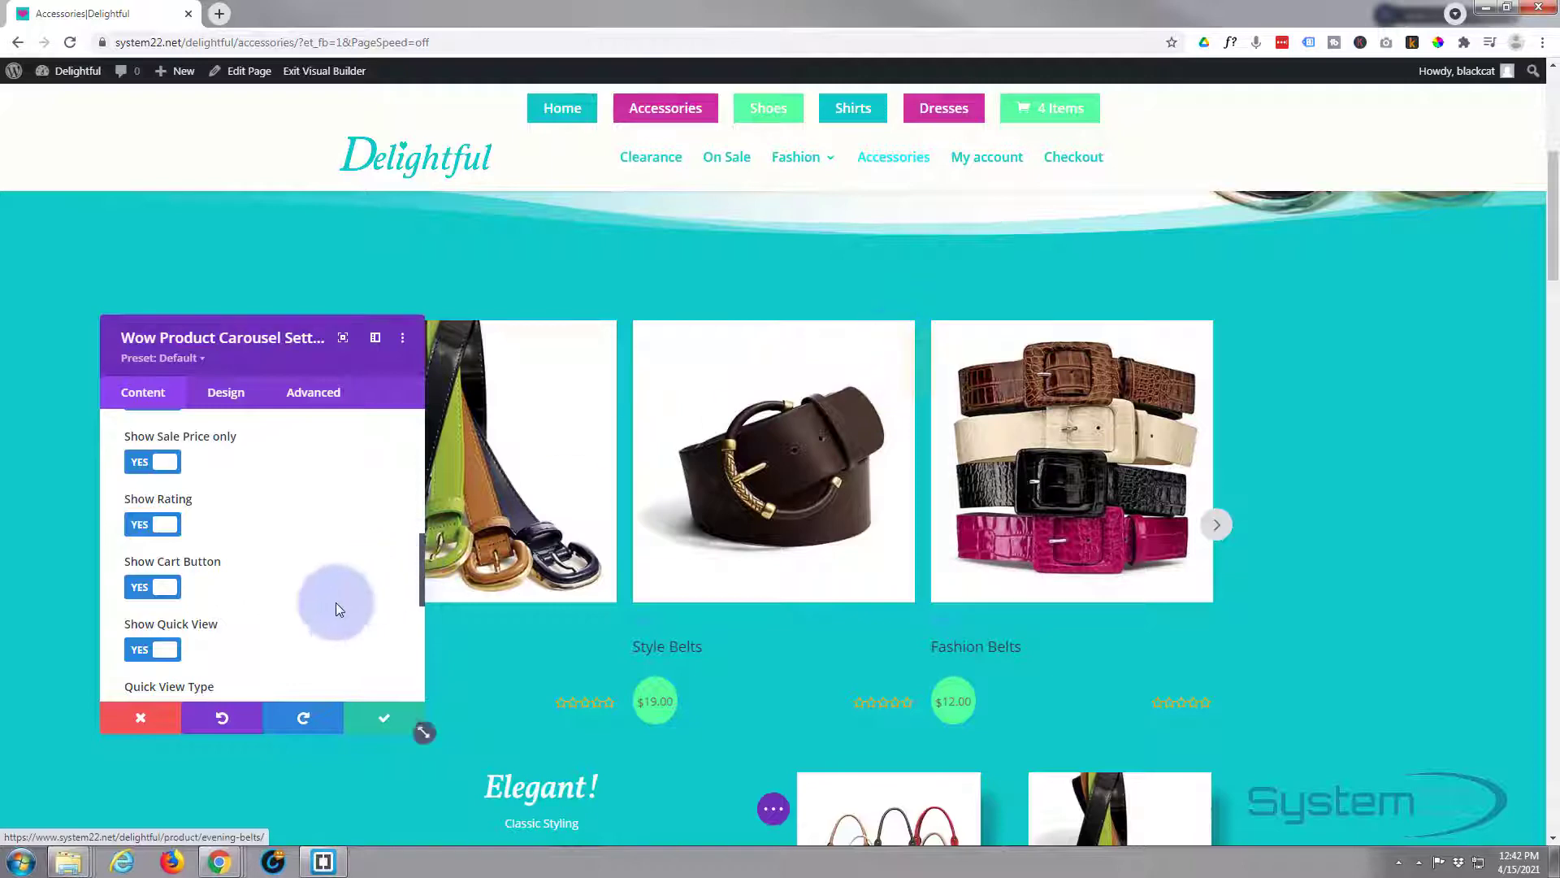
{"action": "scroll", "coordinate": [273, 627], "scroll_direction": "down", "scroll_amount": 1}
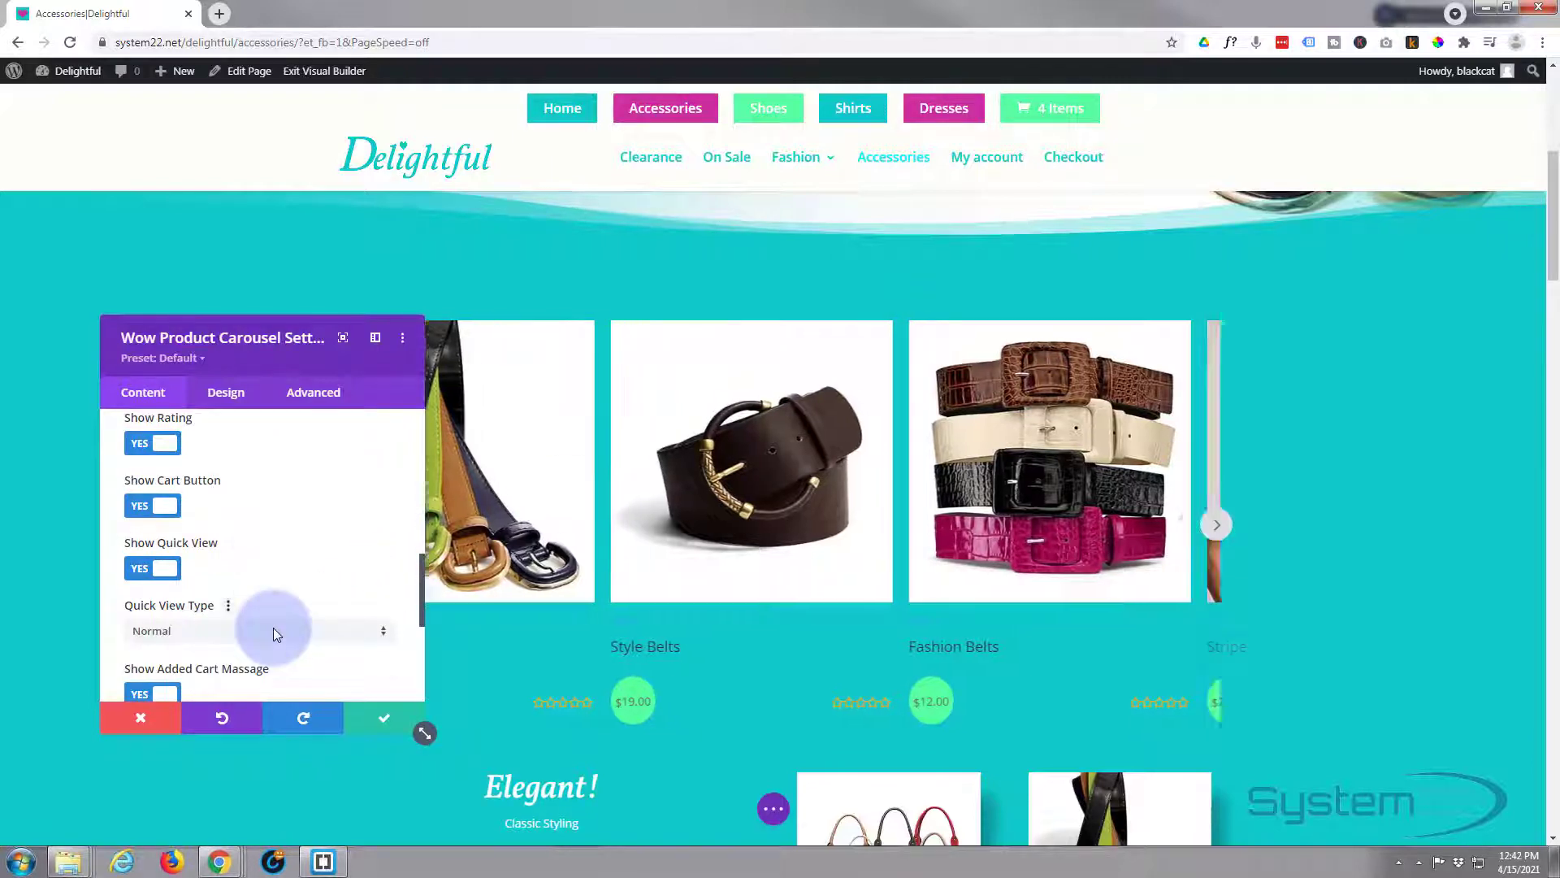
{"action": "scroll", "coordinate": [274, 631], "scroll_direction": "up", "scroll_amount": 2}
{"action": "scroll", "coordinate": [275, 634], "scroll_direction": "up", "scroll_amount": 4}
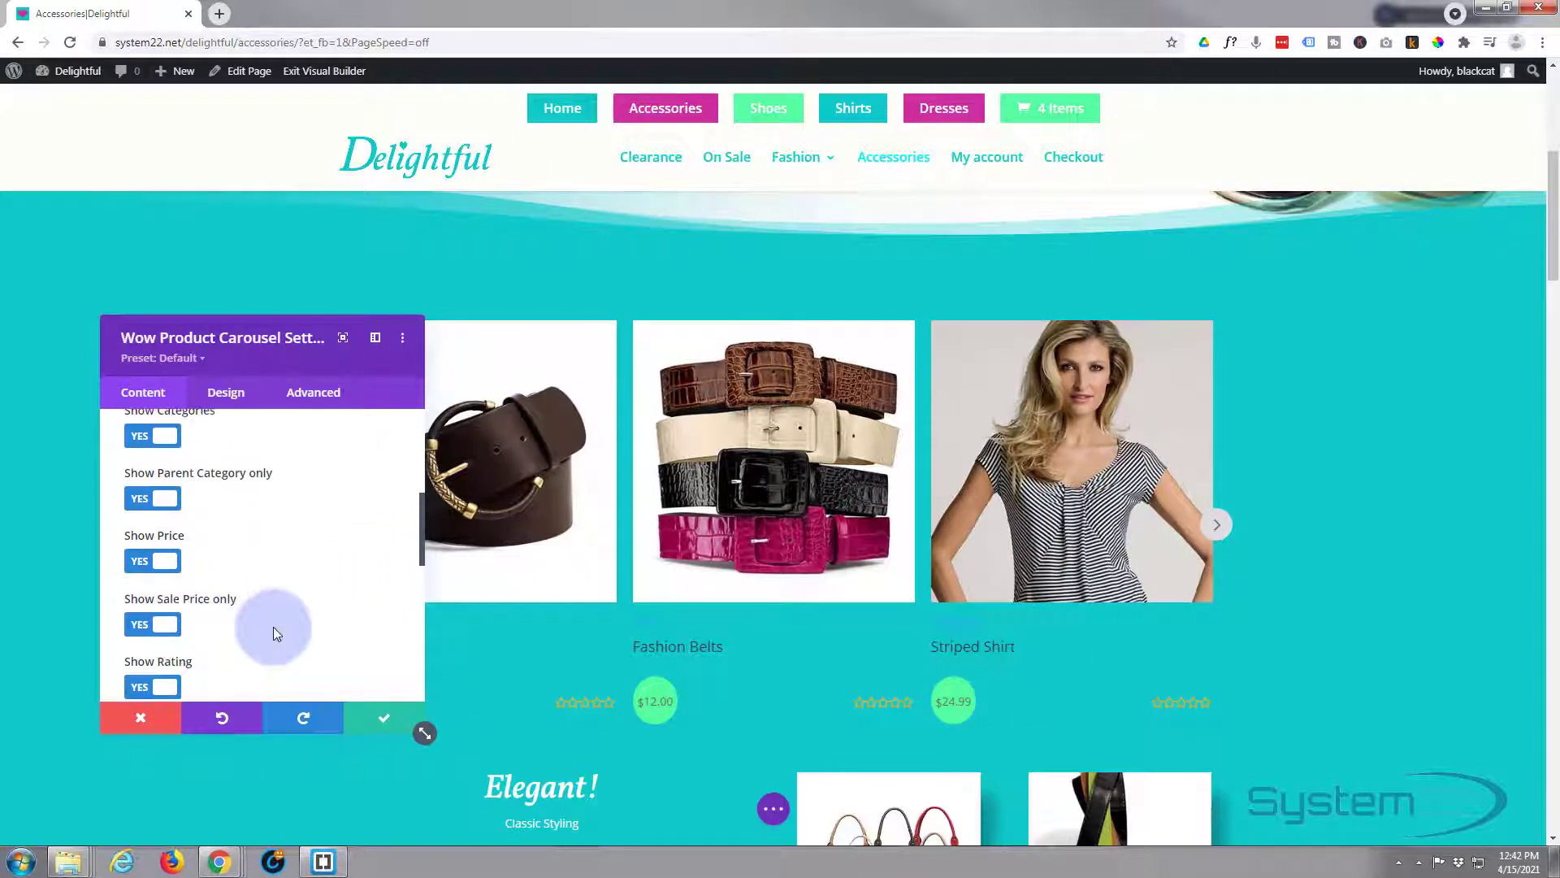
{"action": "scroll", "coordinate": [273, 626], "scroll_direction": "up", "scroll_amount": 1}
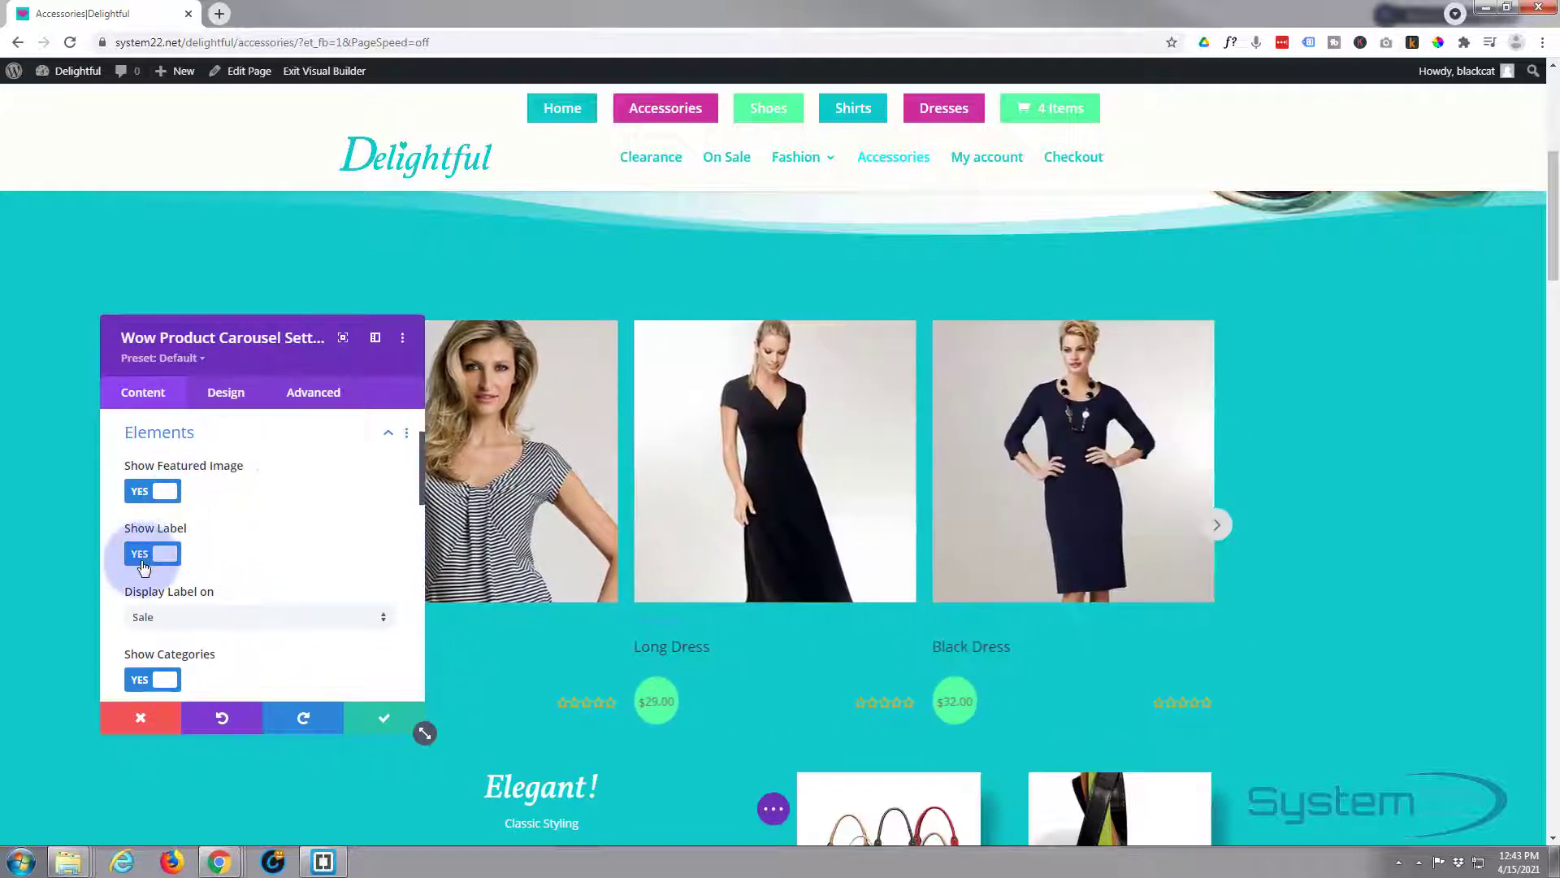
Turn off Show Categories, Show Price and Show Rating for the carousel items
{"action": "scroll", "coordinate": [237, 561], "scroll_direction": "down", "scroll_amount": 2}
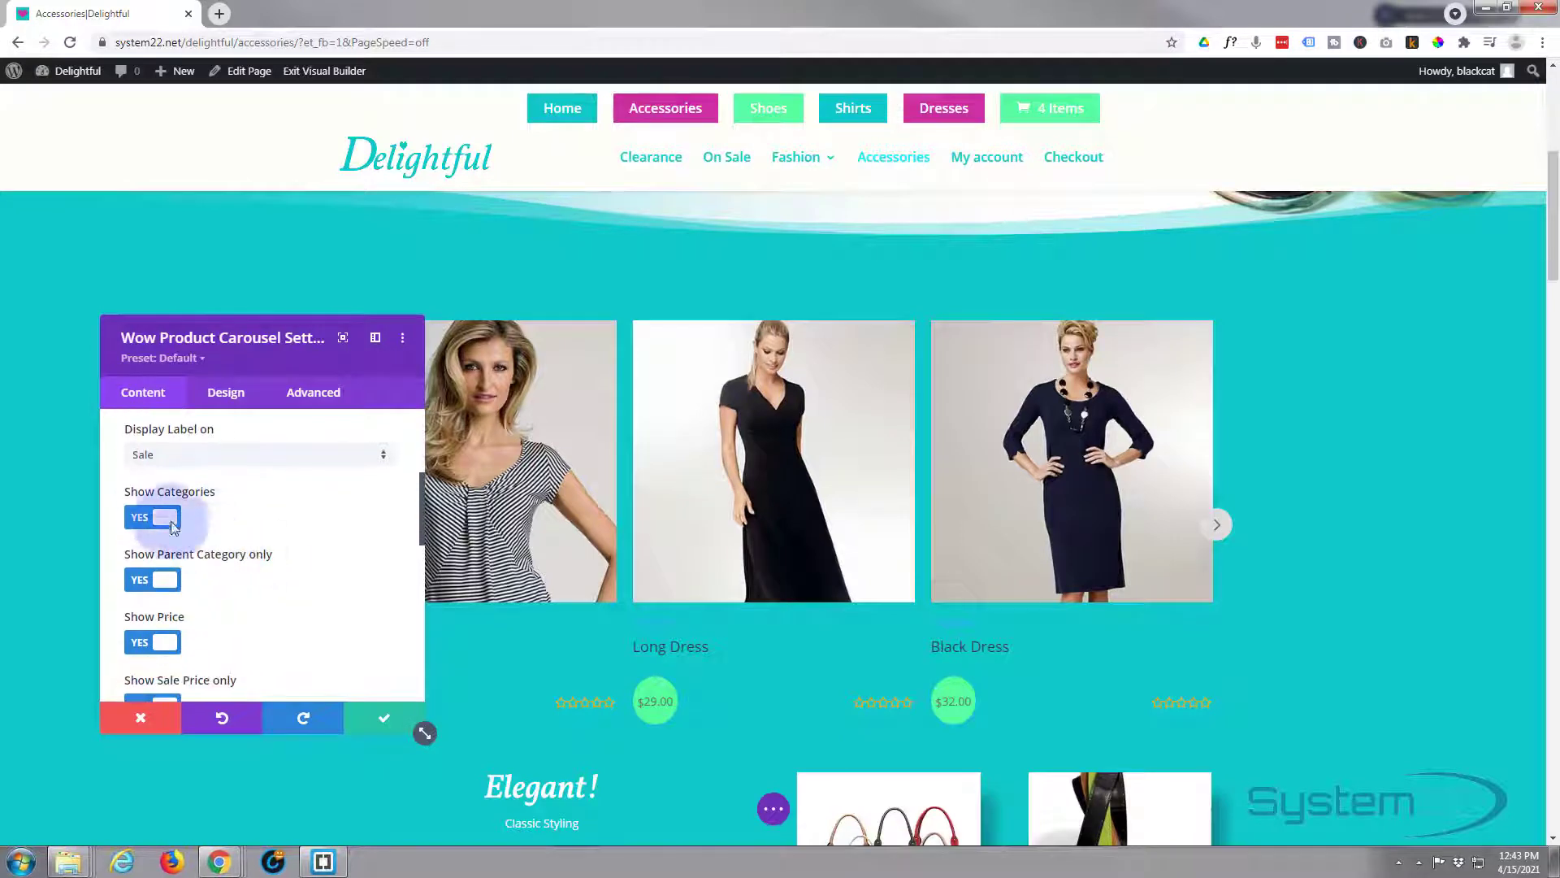
{"action": "left_click", "coordinate": [150, 517]}
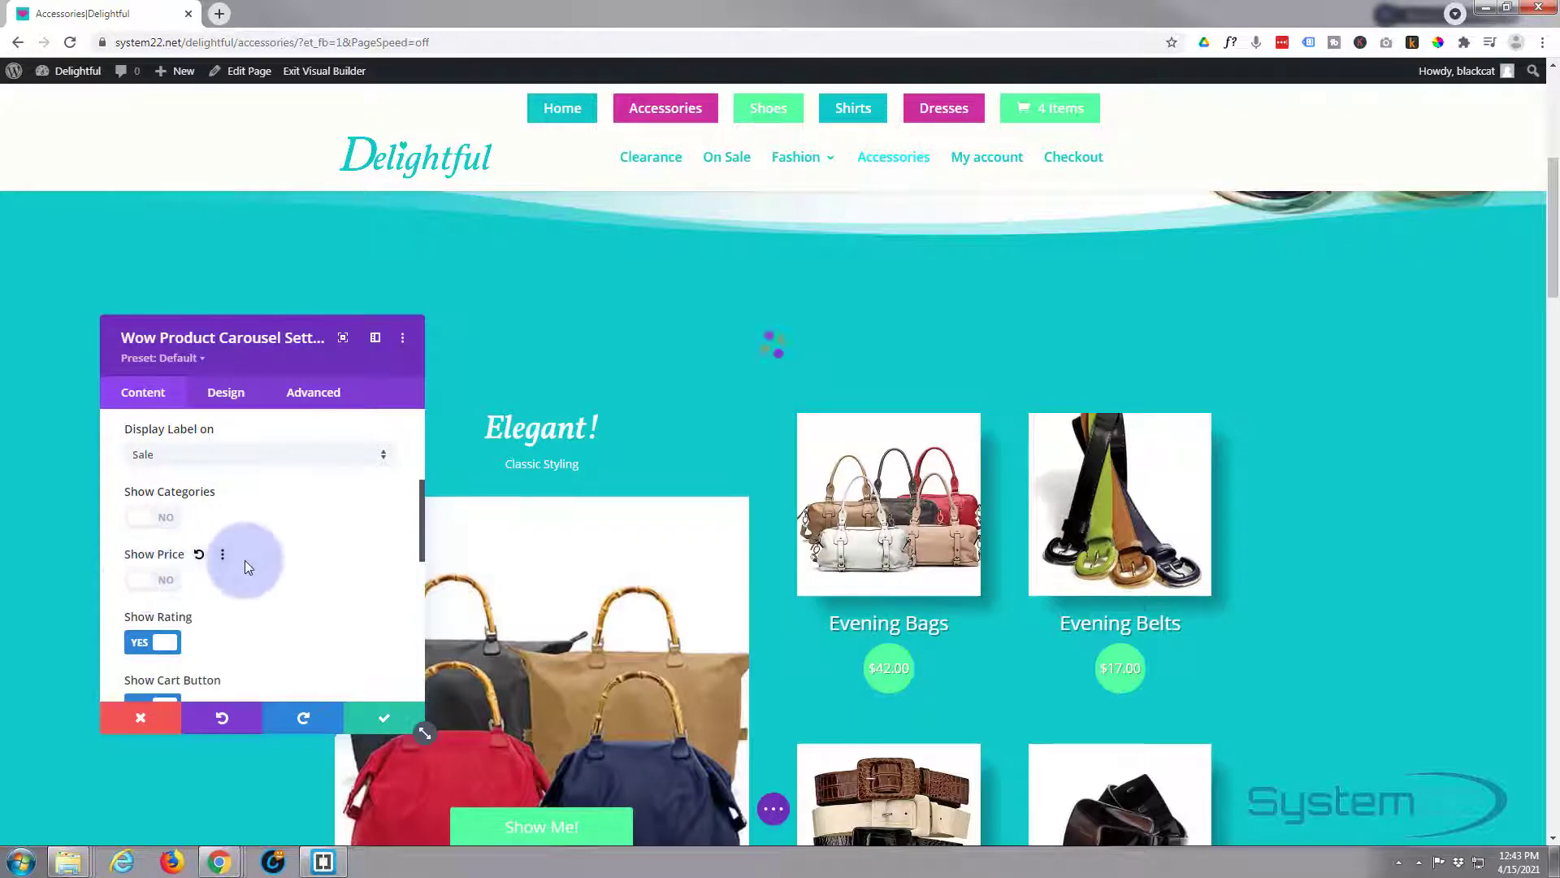
{"action": "scroll", "coordinate": [246, 559], "scroll_direction": "down", "scroll_amount": 1}
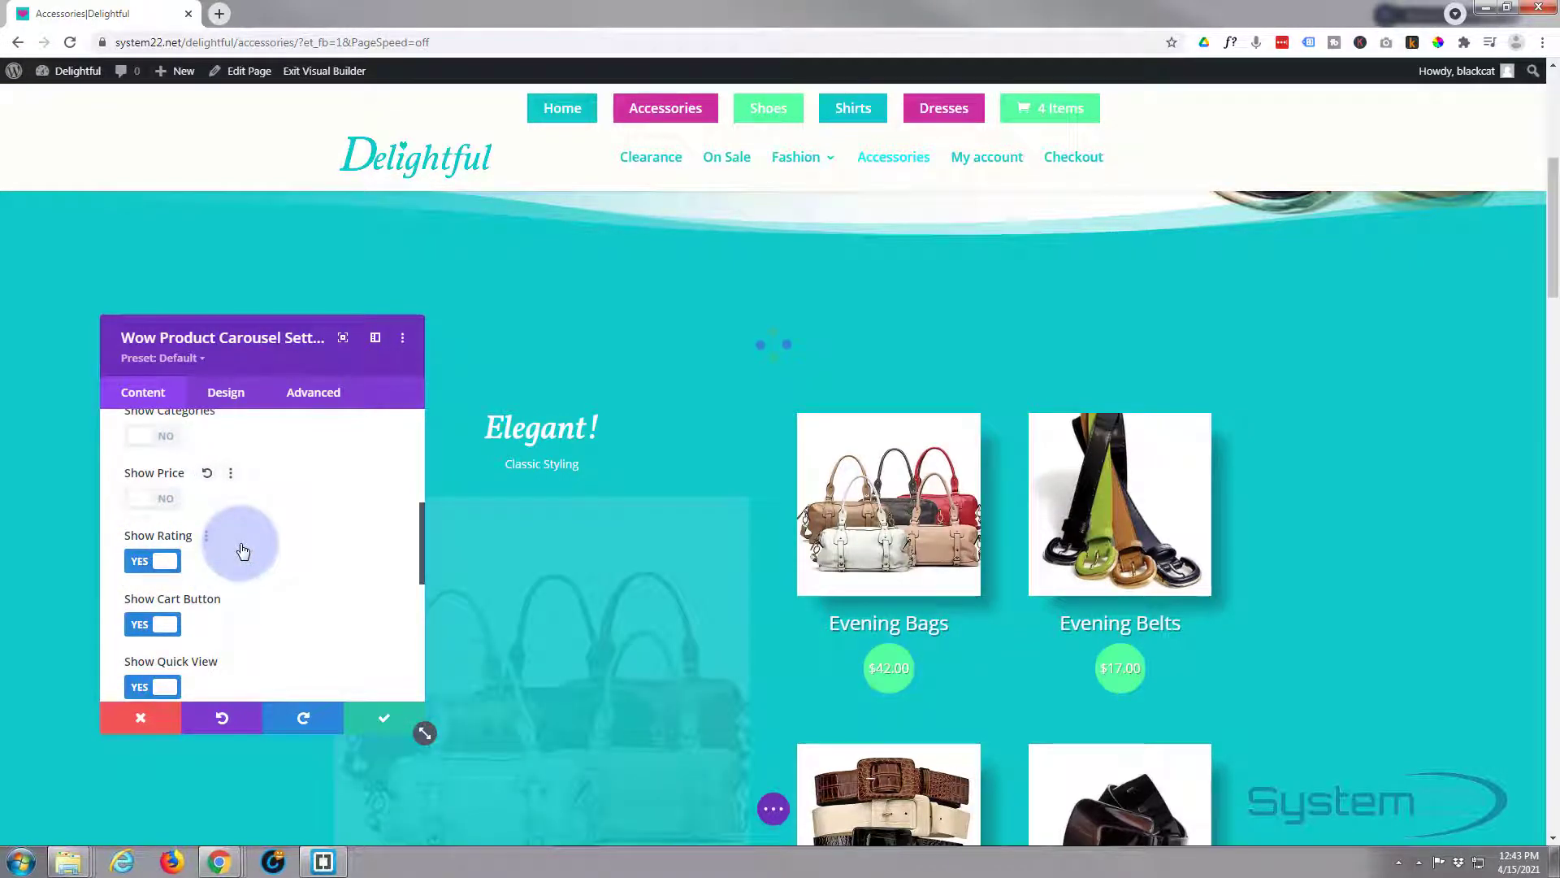
{"action": "left_click", "coordinate": [243, 552]}
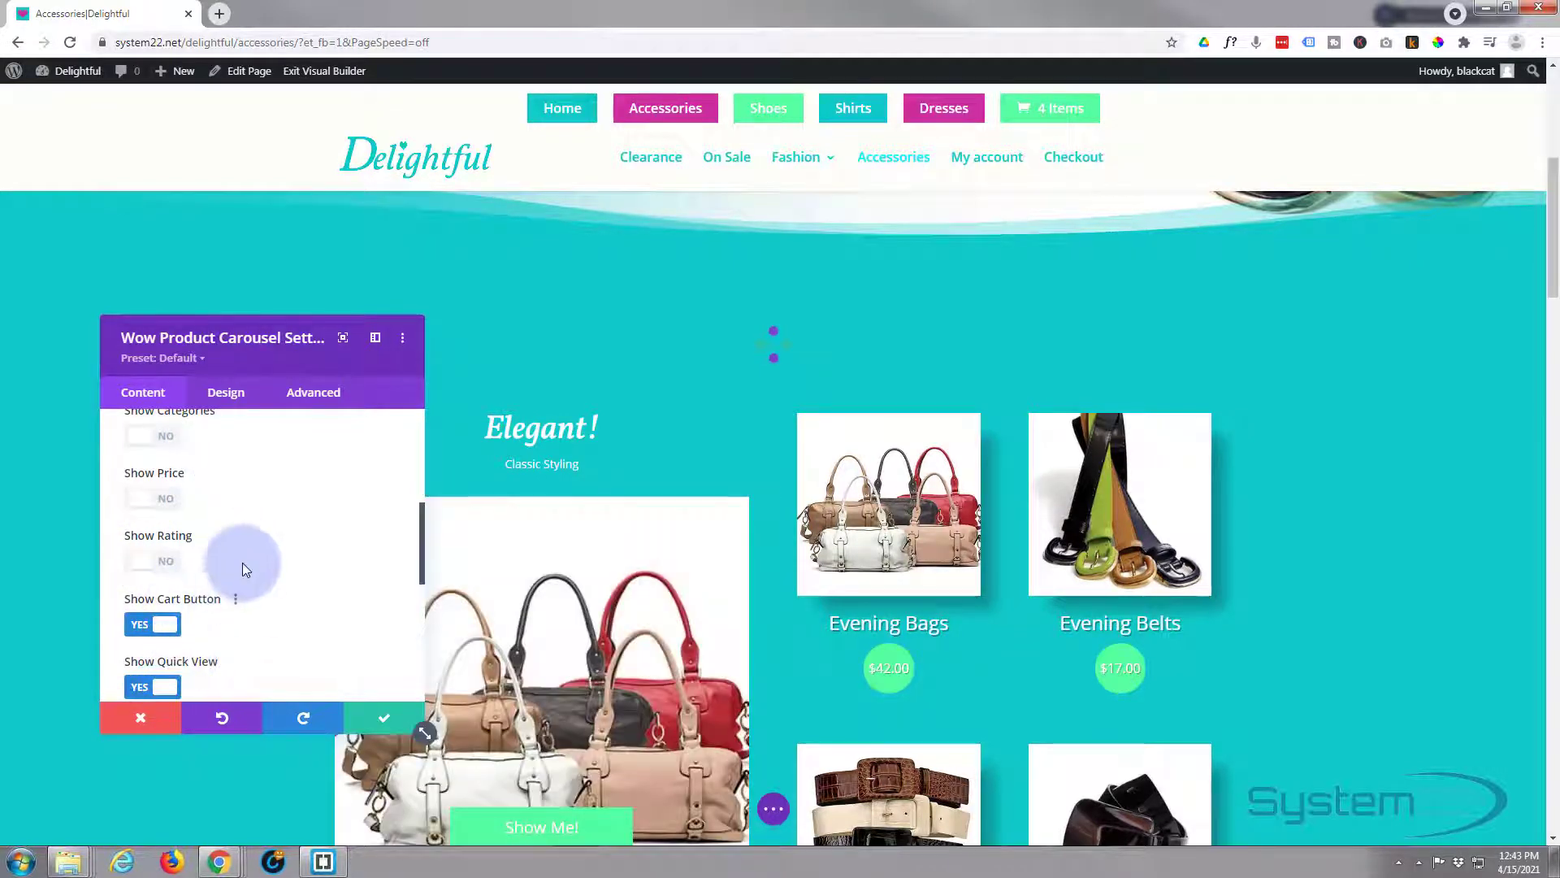
{"action": "scroll", "coordinate": [242, 563], "scroll_direction": "down", "scroll_amount": 2}
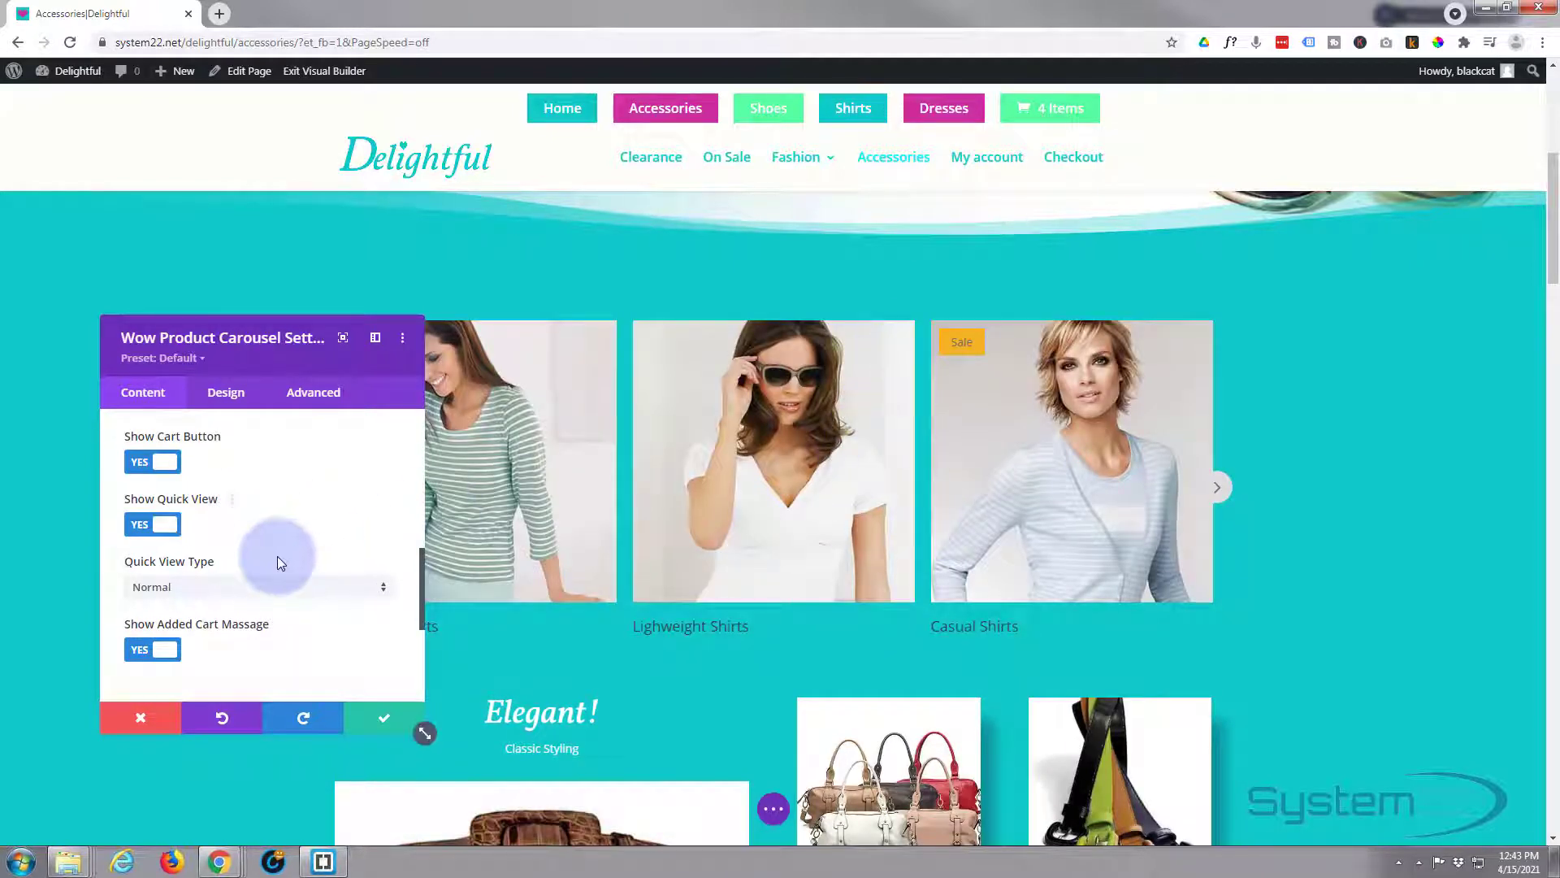
Check the Quick View Type choices and review the Quick View Elements options, from gallery and cart button to short description
{"action": "left_click", "coordinate": [273, 587]}
{"action": "left_click", "coordinate": [273, 587]}
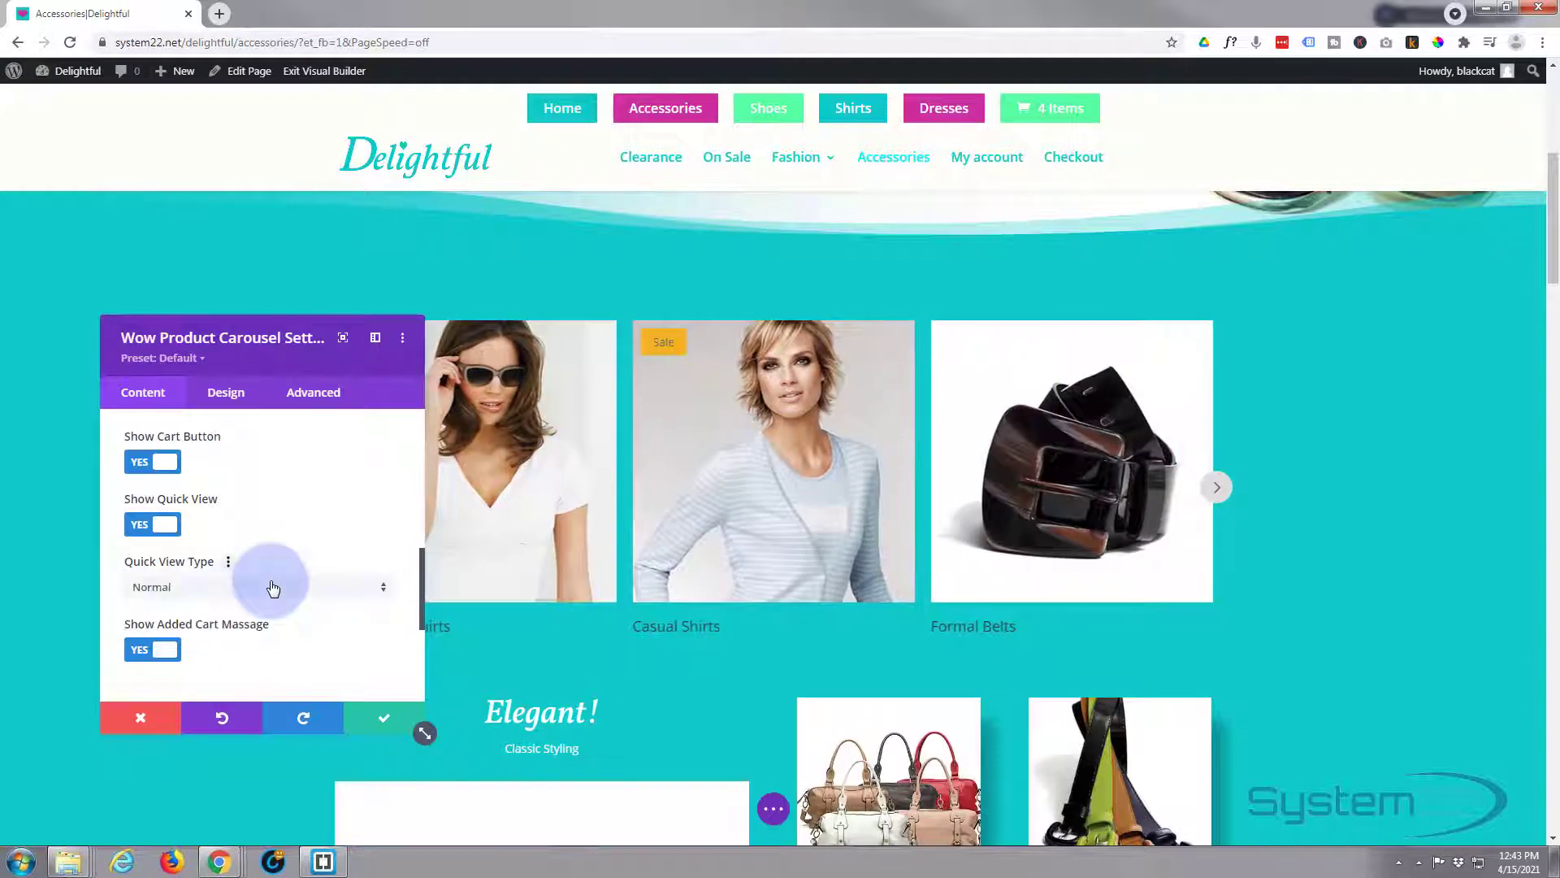
{"action": "scroll", "coordinate": [318, 541], "scroll_direction": "down", "scroll_amount": 1}
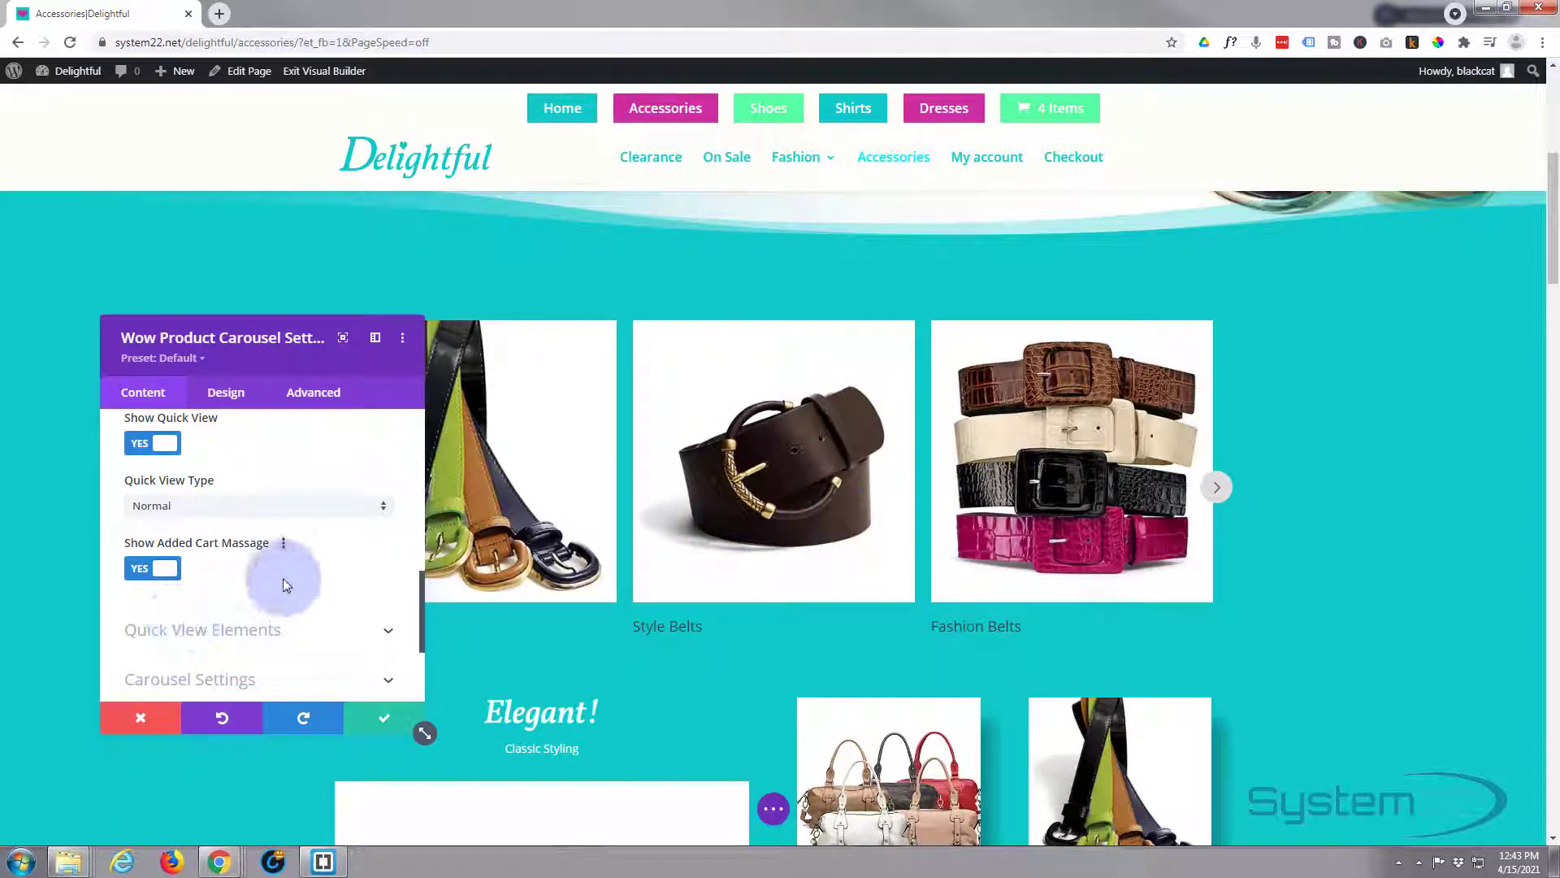
{"action": "scroll", "coordinate": [282, 578], "scroll_direction": "down", "scroll_amount": 2}
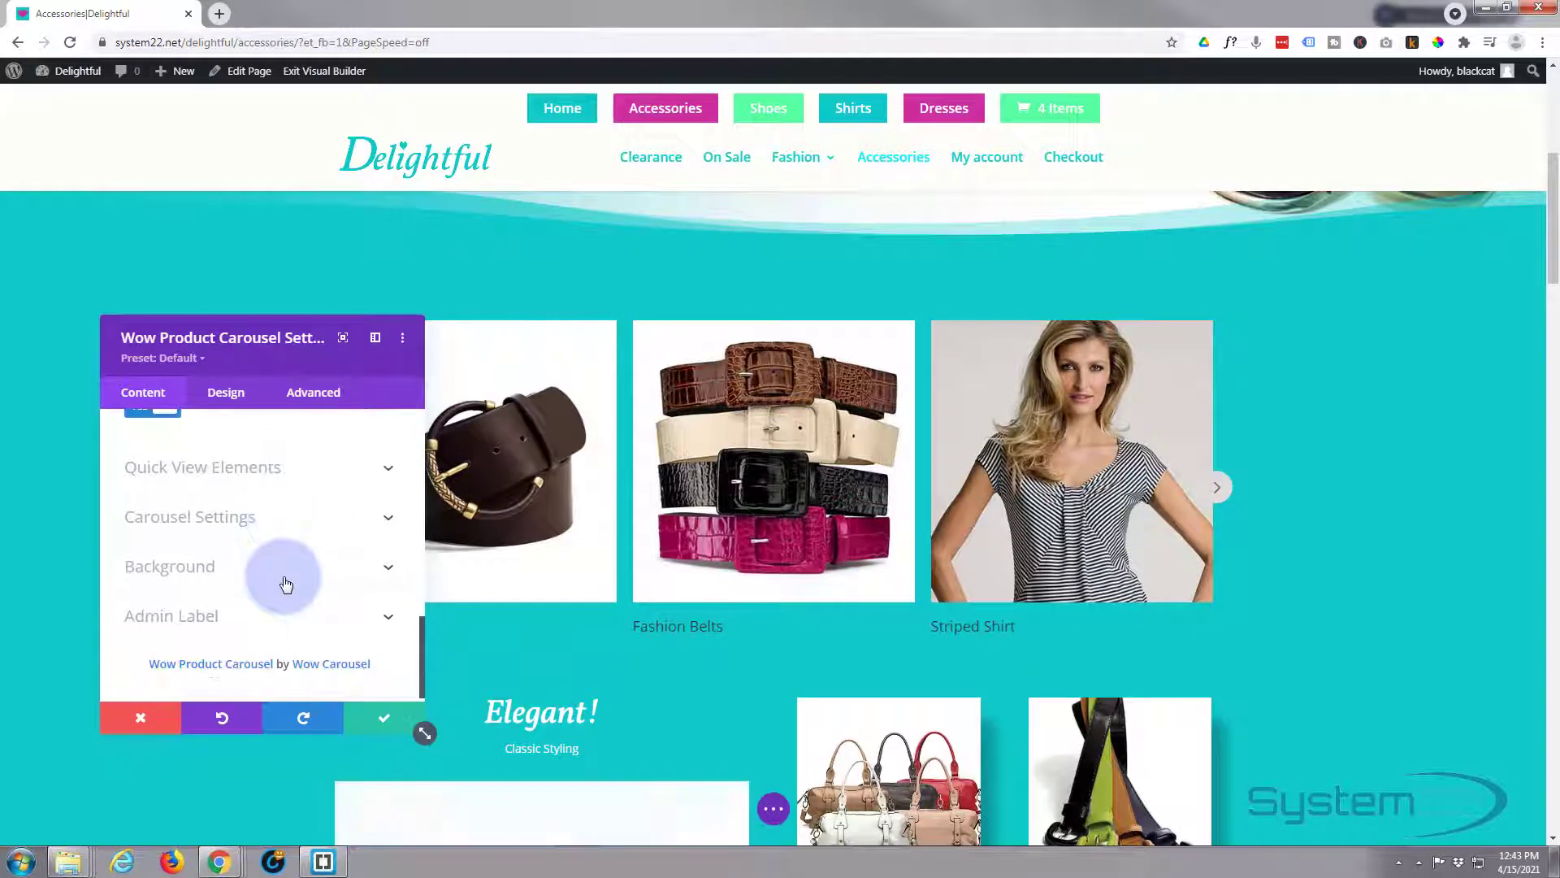
{"action": "left_click", "coordinate": [304, 471]}
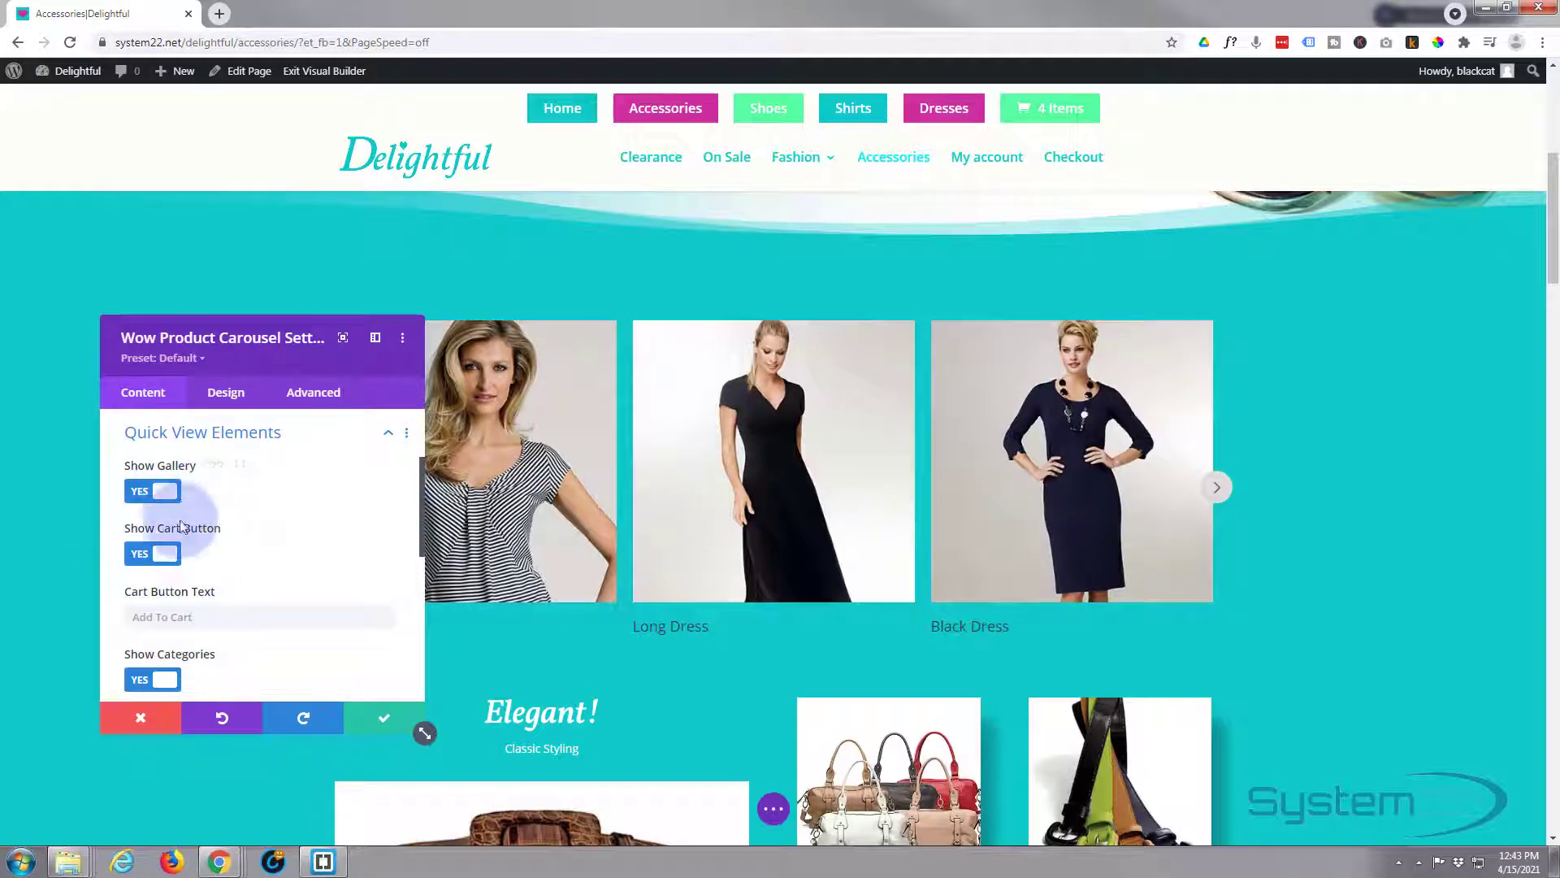
{"action": "scroll", "coordinate": [236, 538], "scroll_direction": "down", "scroll_amount": 1}
{"action": "scroll", "coordinate": [236, 537], "scroll_direction": "down", "scroll_amount": 2}
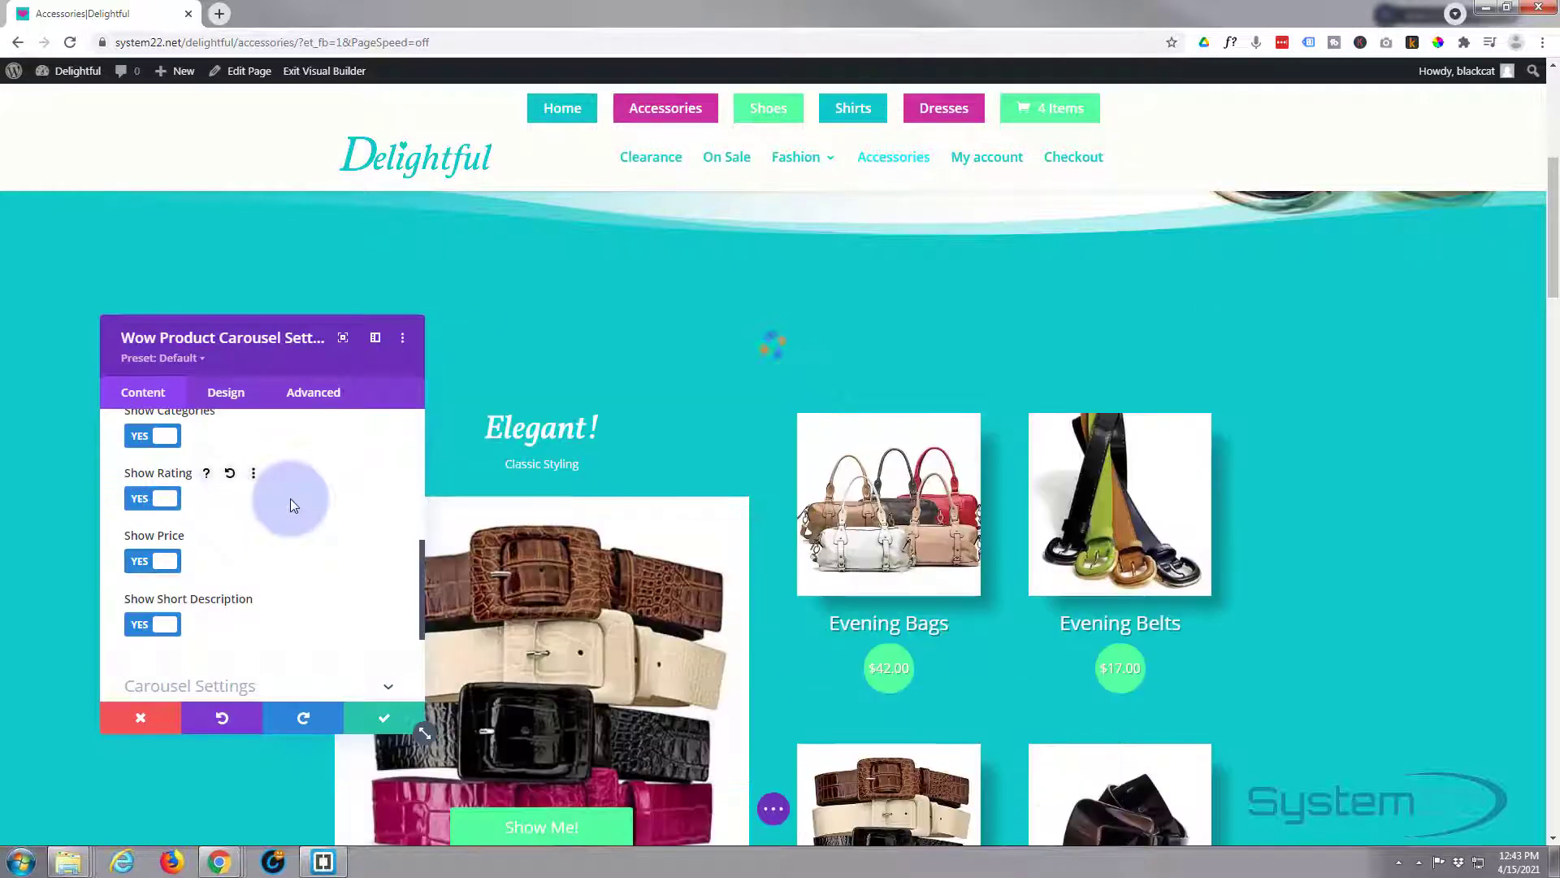
{"action": "scroll", "coordinate": [294, 505], "scroll_direction": "down", "scroll_amount": 3}
{"action": "scroll", "coordinate": [290, 504], "scroll_direction": "up", "scroll_amount": 2}
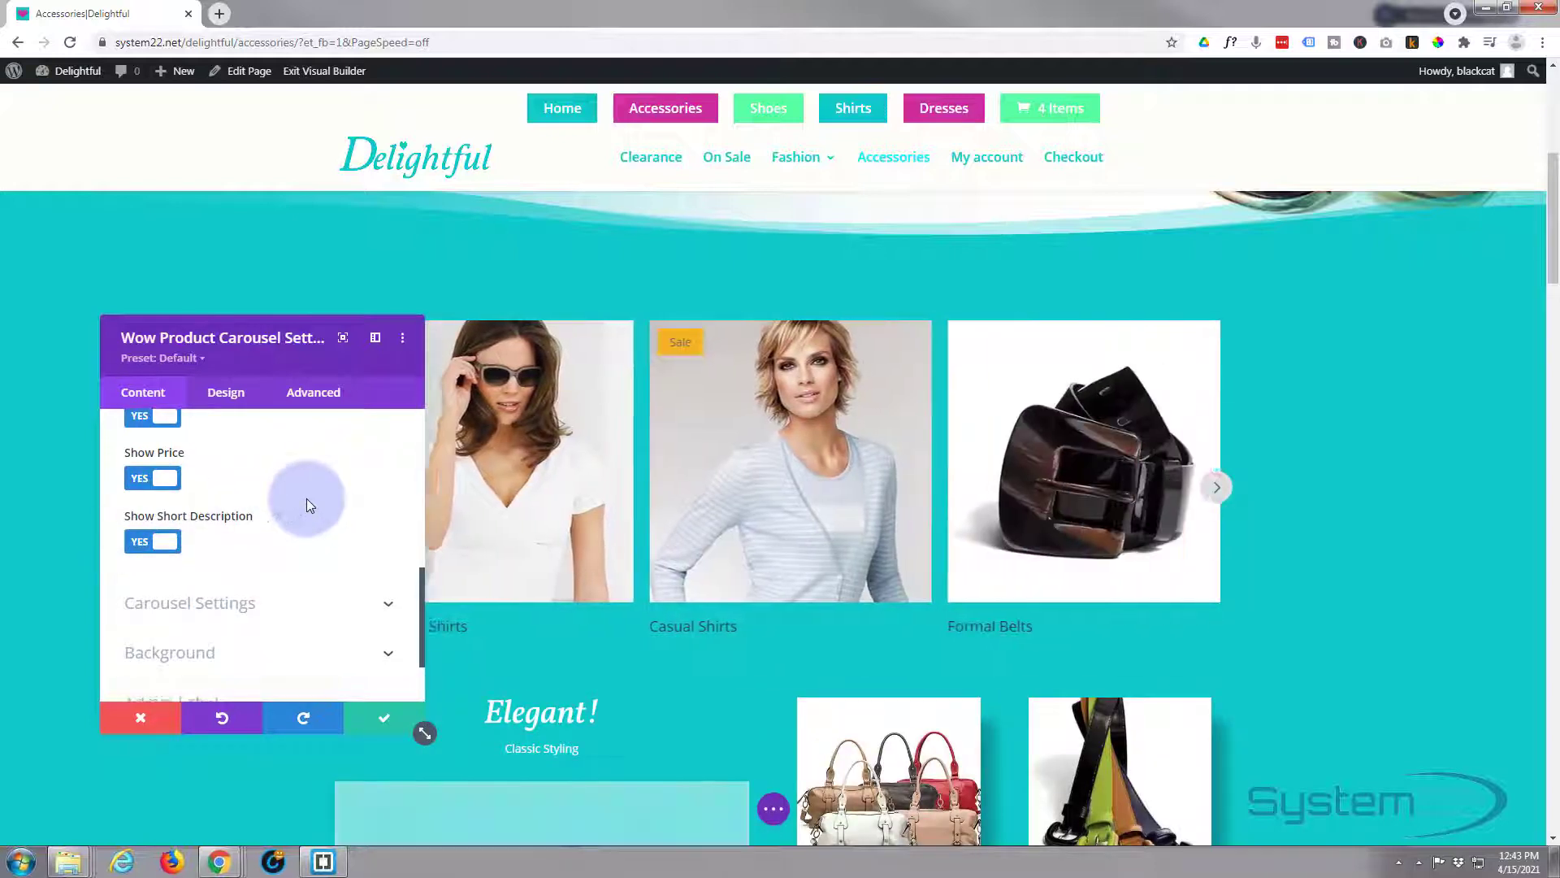
{"action": "scroll", "coordinate": [305, 498], "scroll_direction": "down", "scroll_amount": 2}
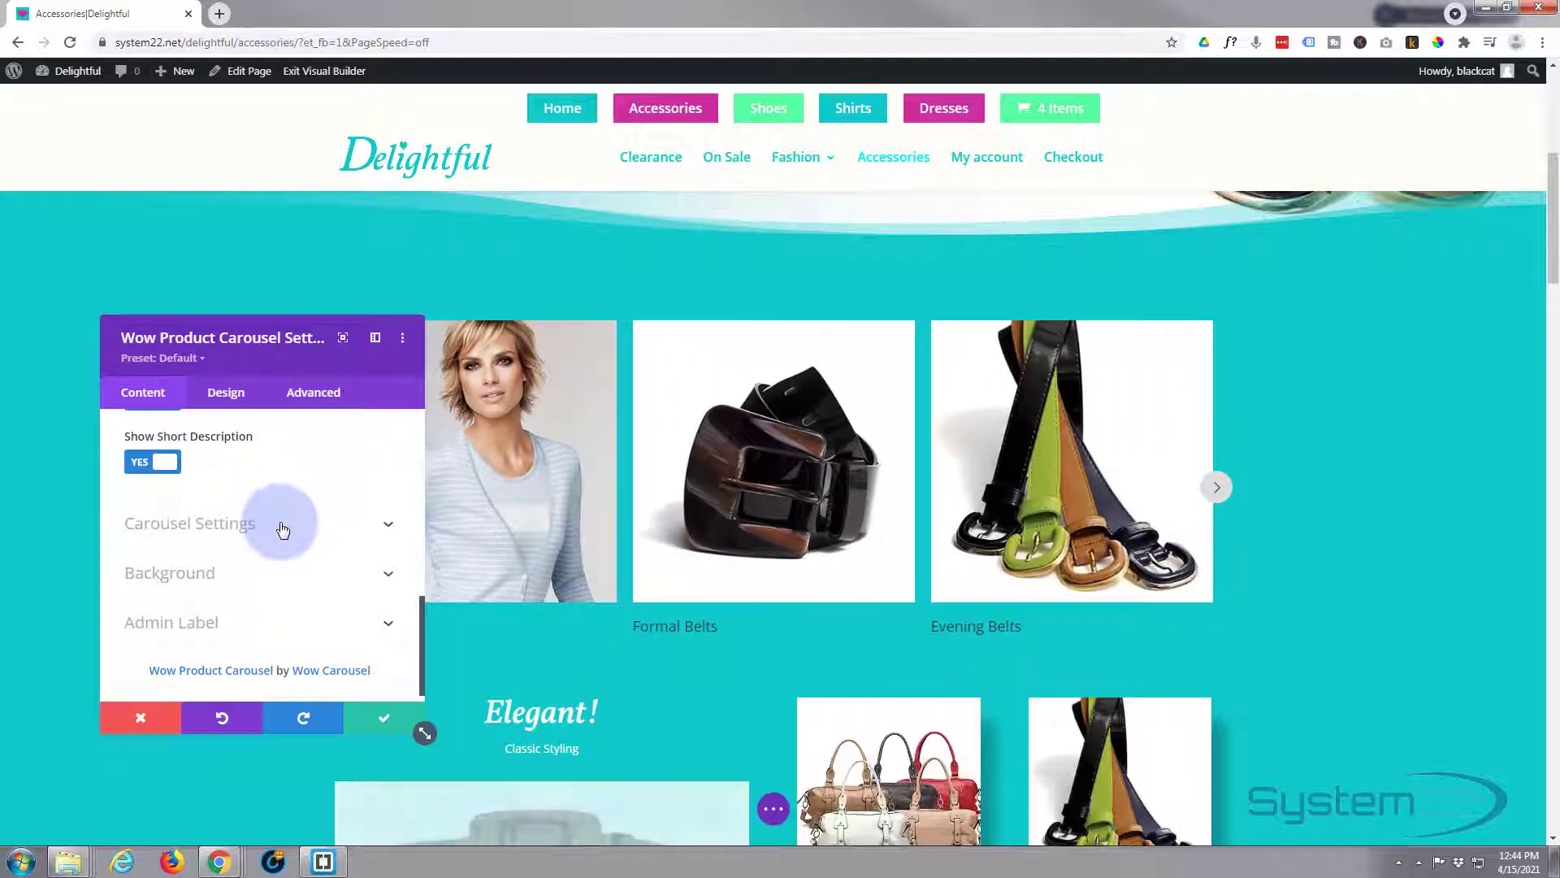
Set Navigation & Pagination to Pagination in the Carousel Settings
{"action": "left_click", "coordinate": [280, 525]}
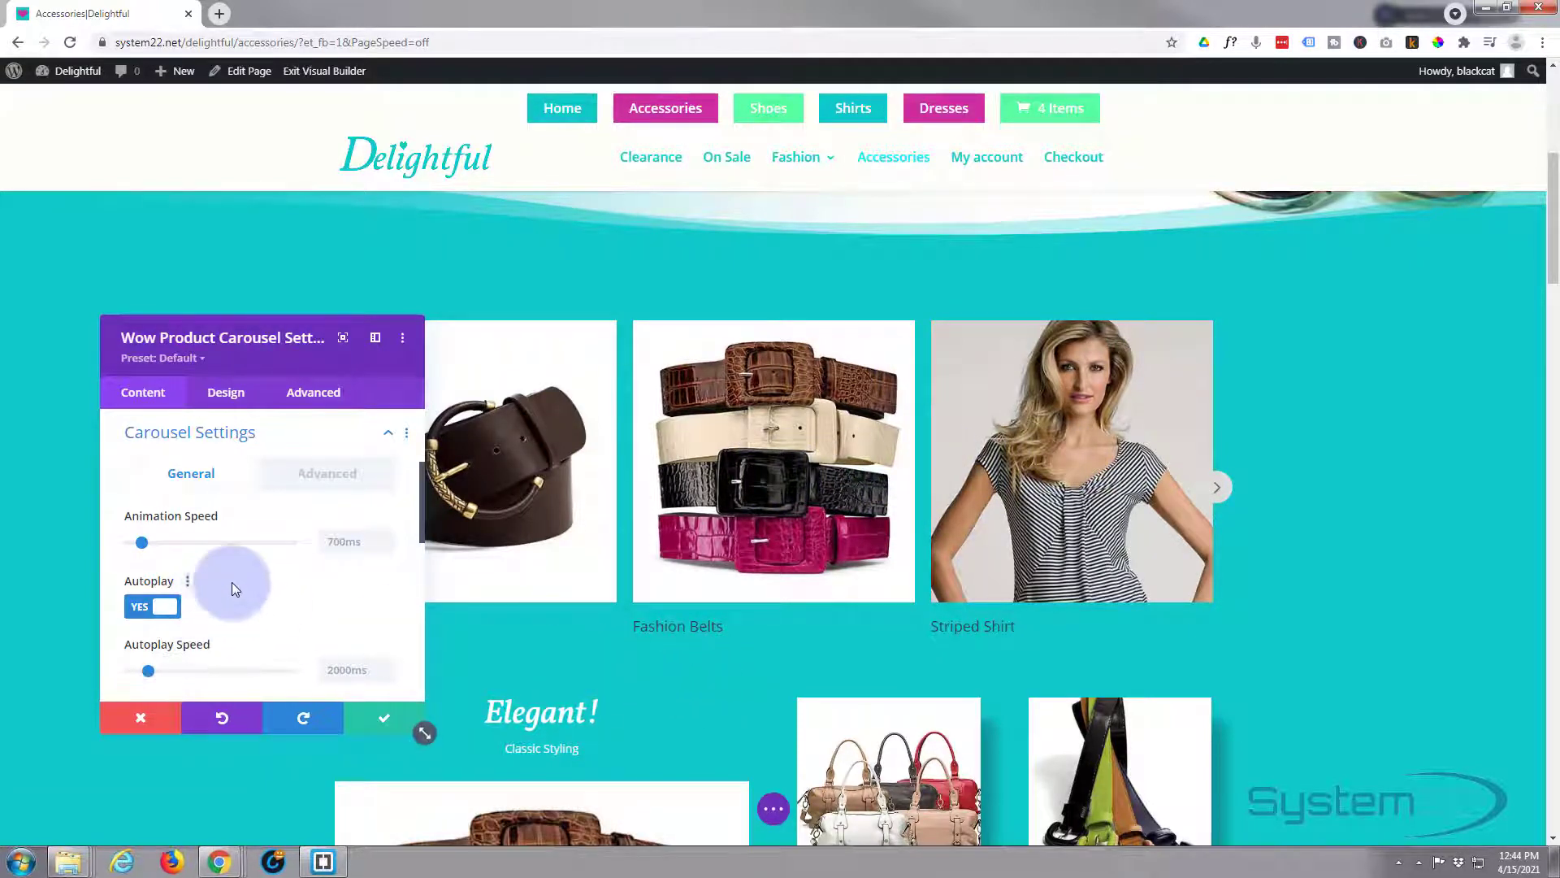
{"action": "scroll", "coordinate": [235, 567], "scroll_direction": "down", "scroll_amount": 2}
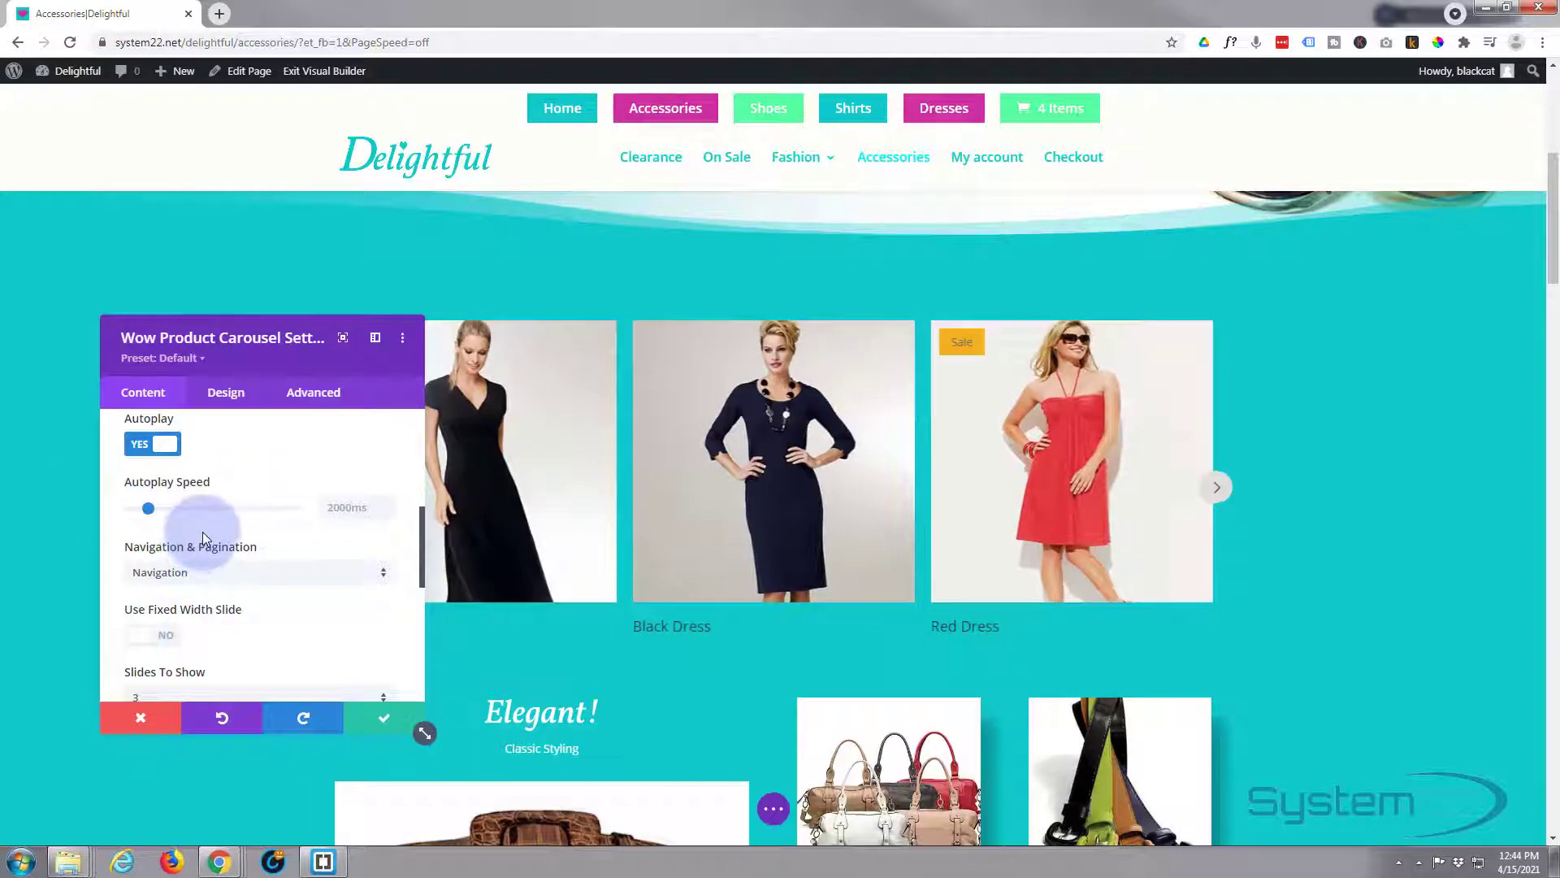
{"action": "scroll", "coordinate": [202, 532], "scroll_direction": "down", "scroll_amount": 1}
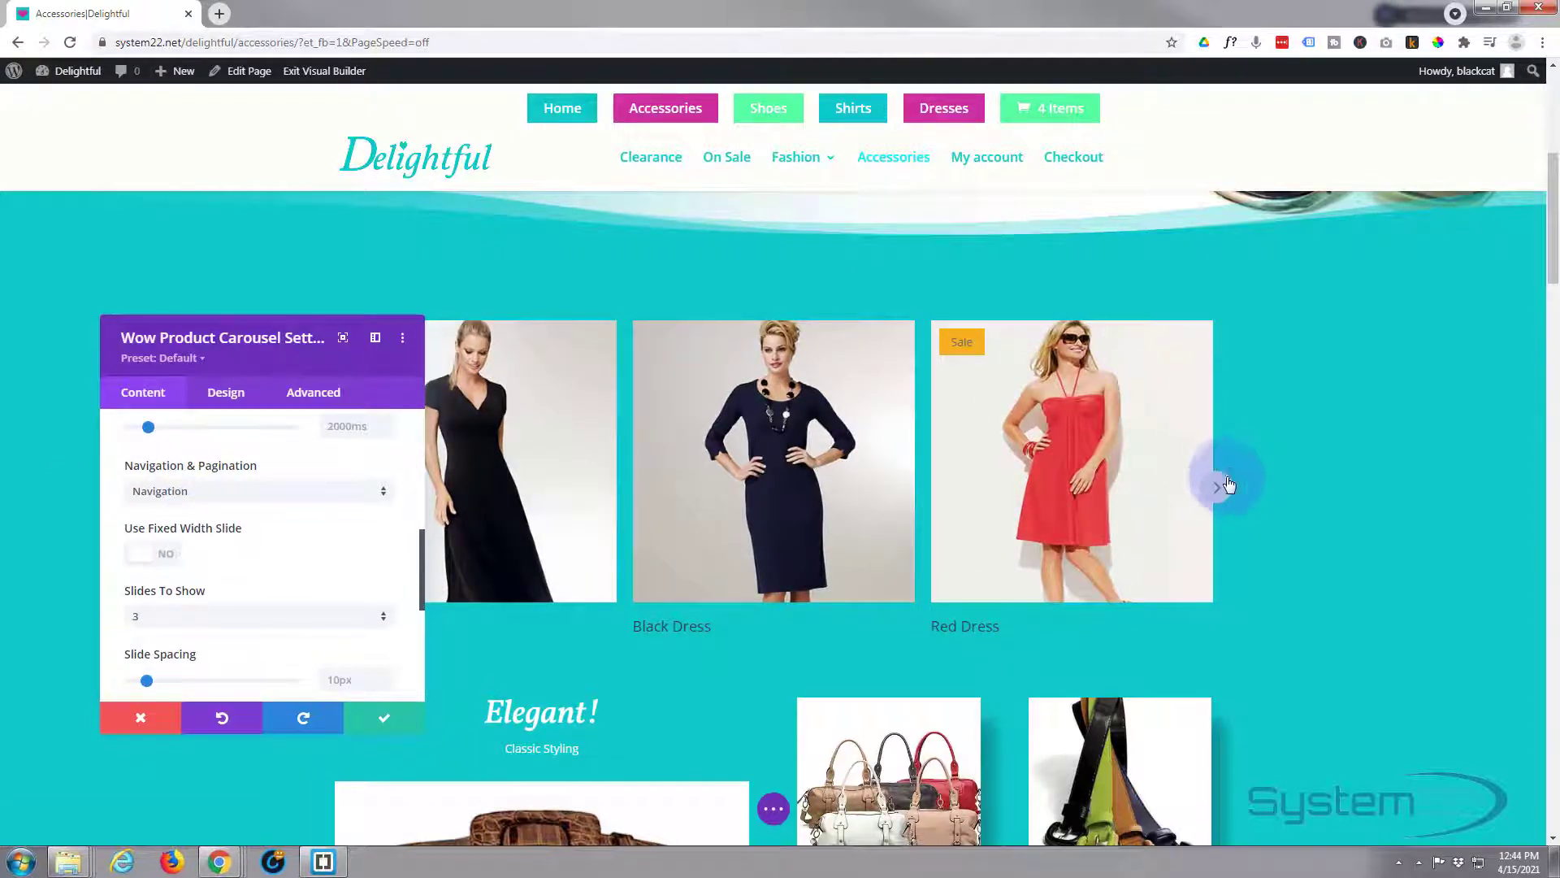
{"action": "left_click", "coordinate": [284, 498]}
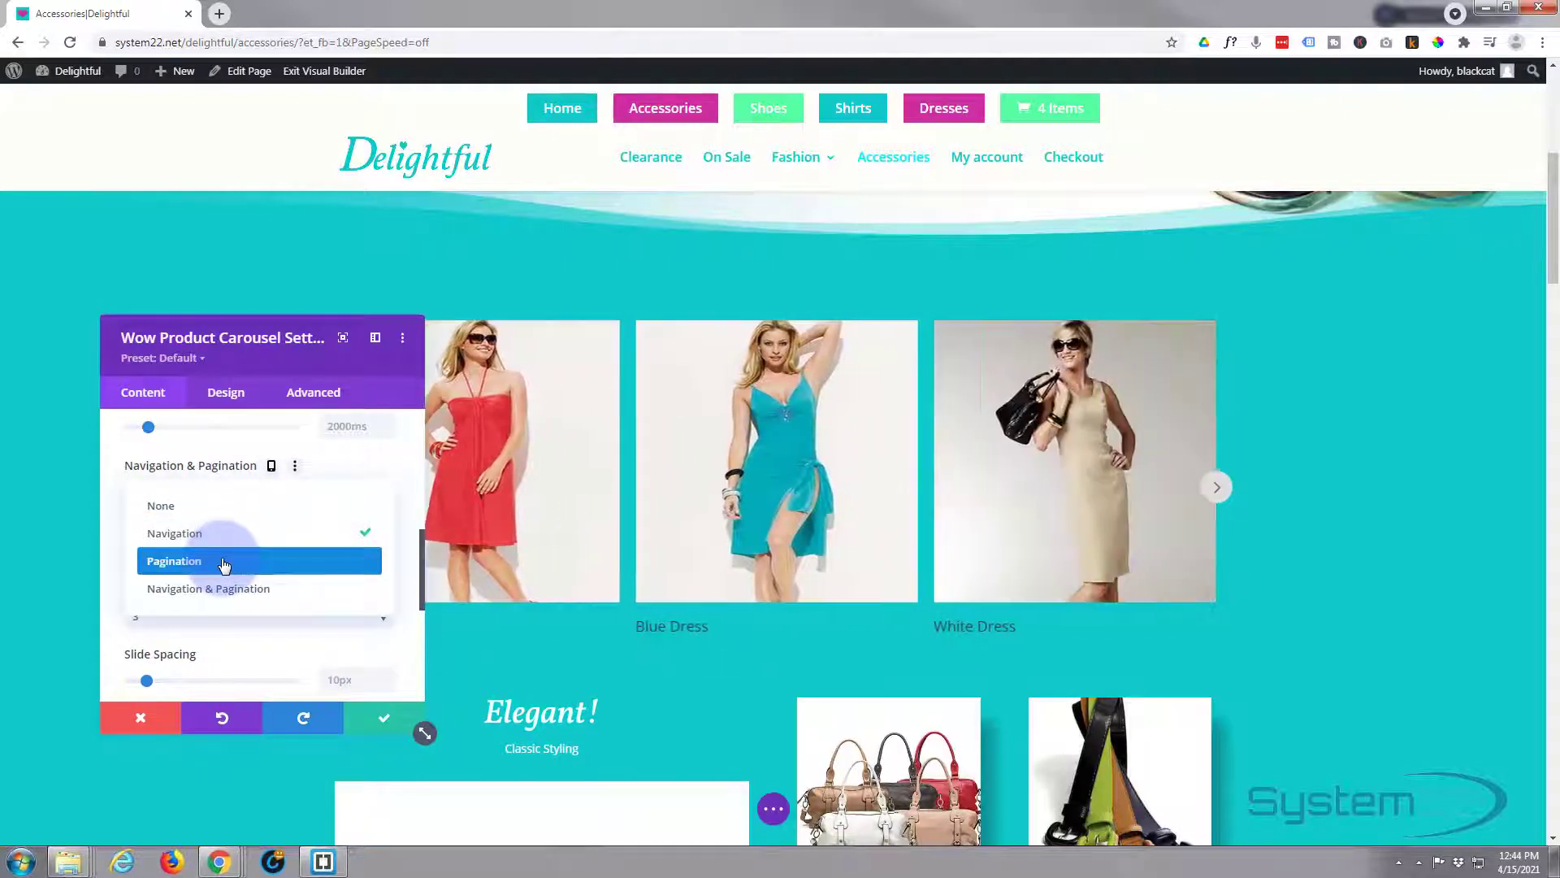
{"action": "left_click", "coordinate": [225, 564]}
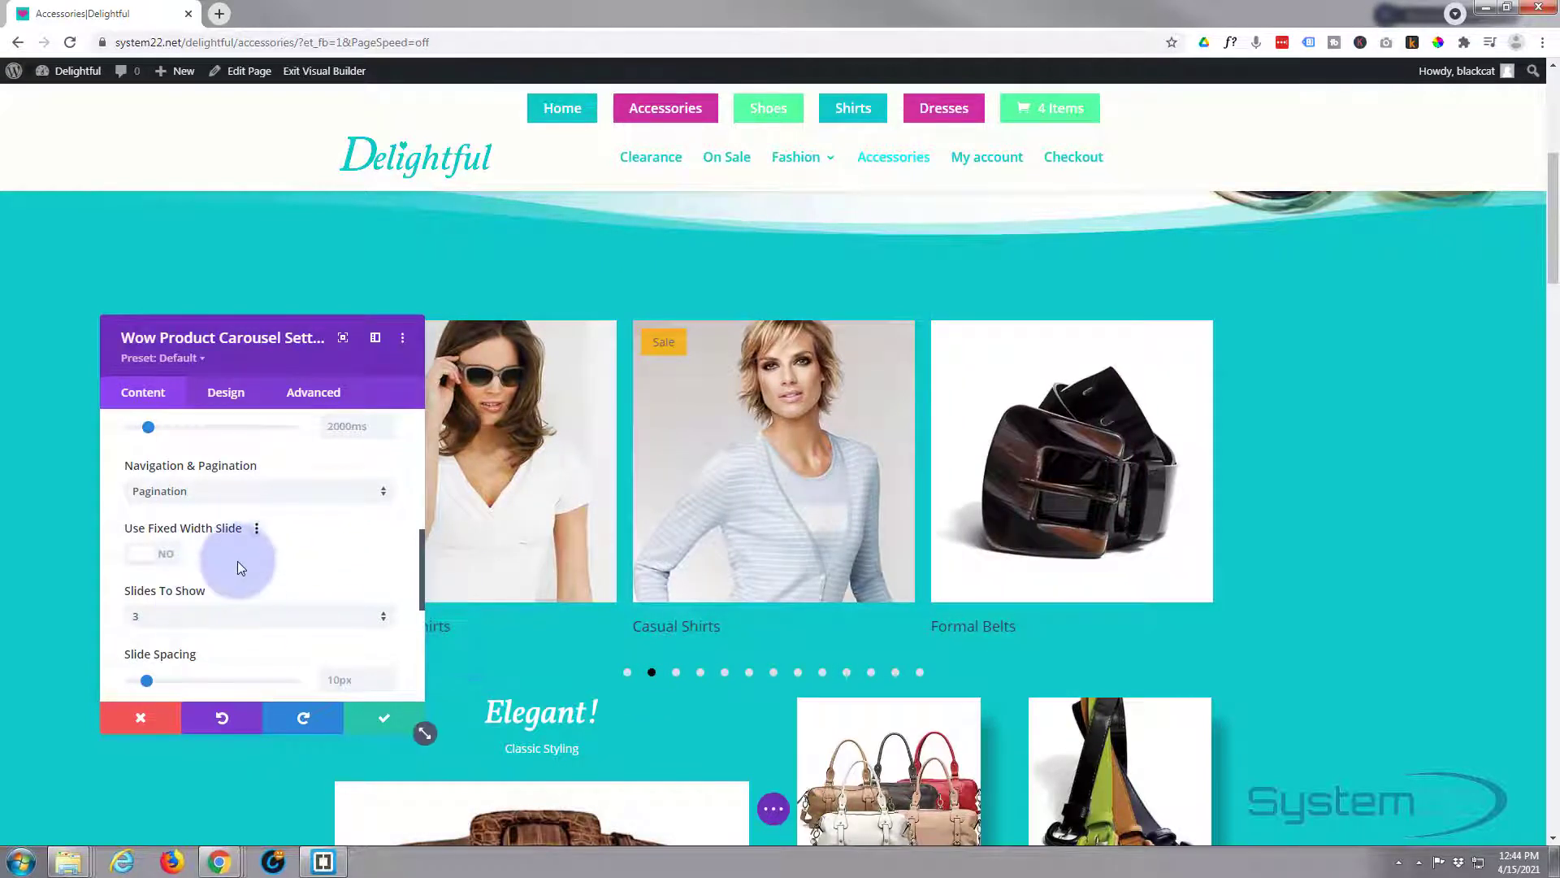
Set Slides To Show to 7 for the carousel
{"action": "scroll", "coordinate": [239, 558], "scroll_direction": "down", "scroll_amount": 1}
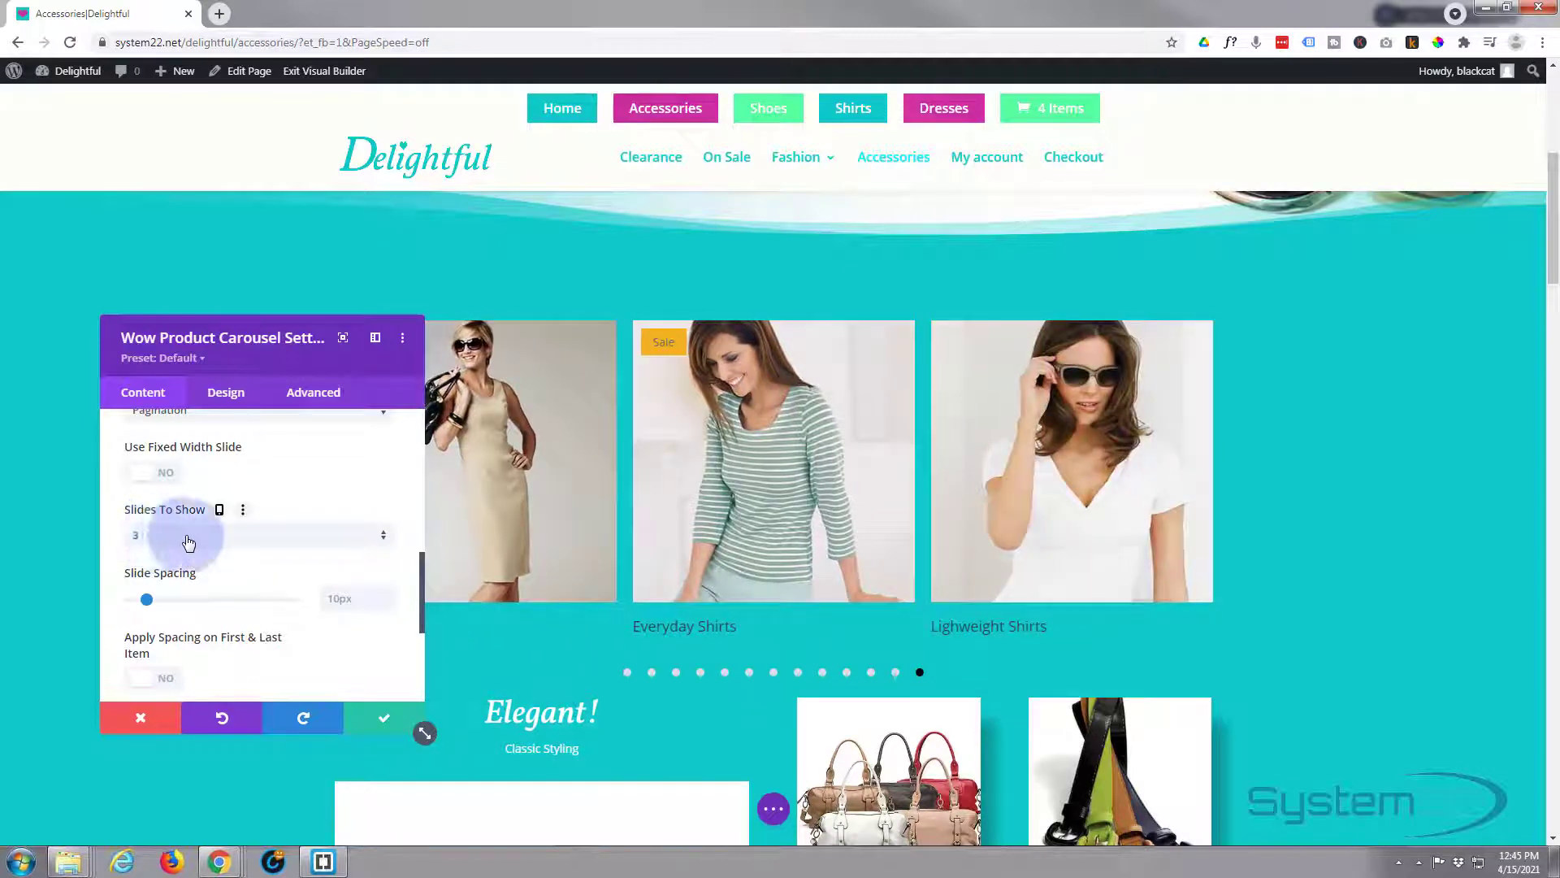
{"action": "left_click", "coordinate": [188, 542]}
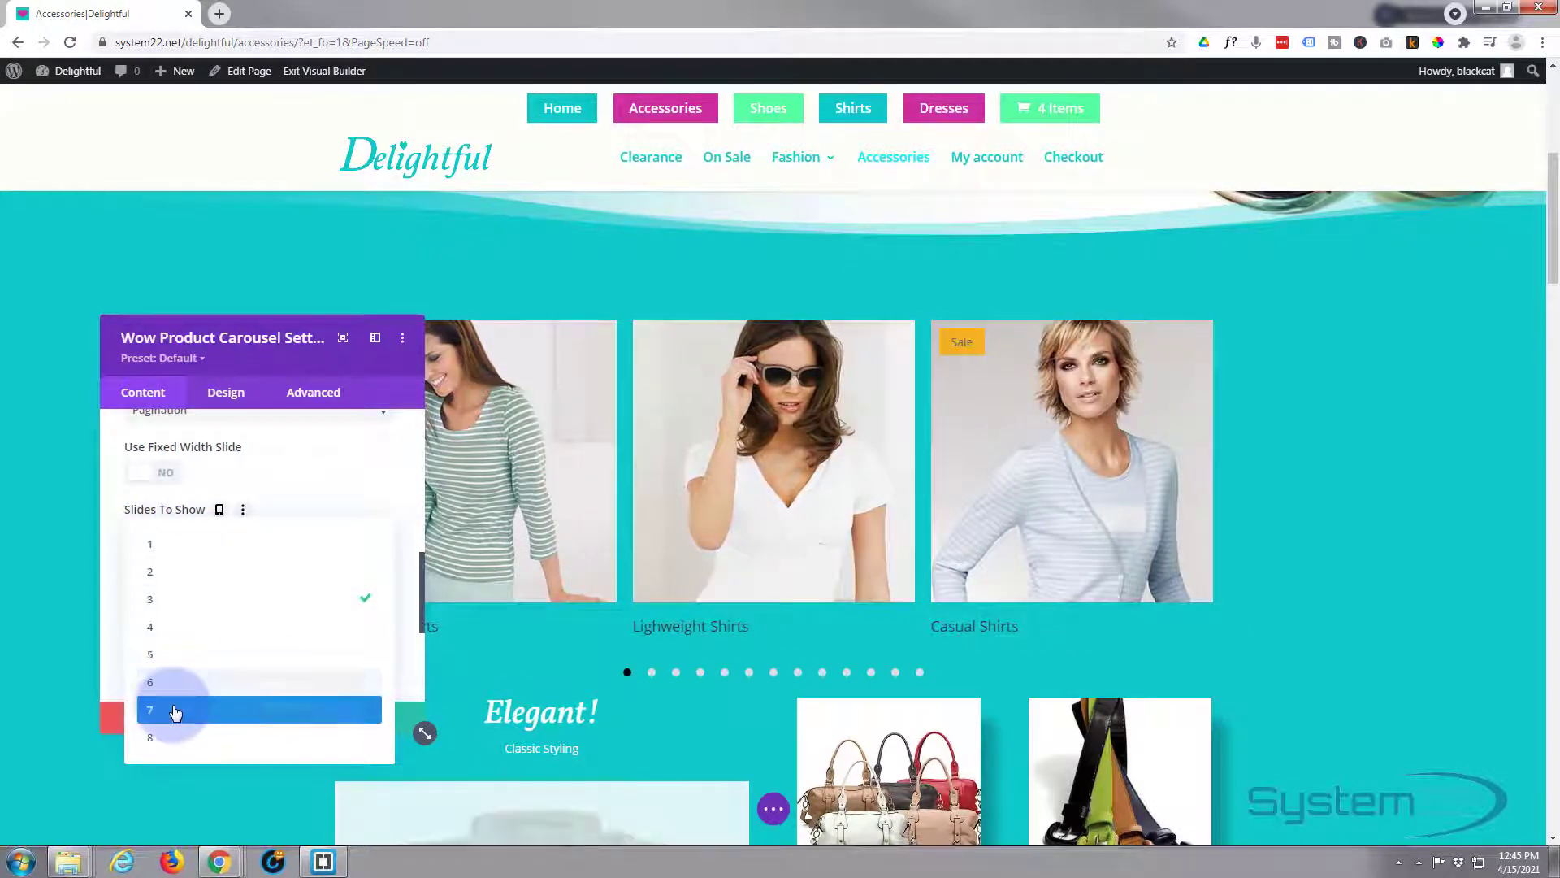
{"action": "key", "text": "Return"}
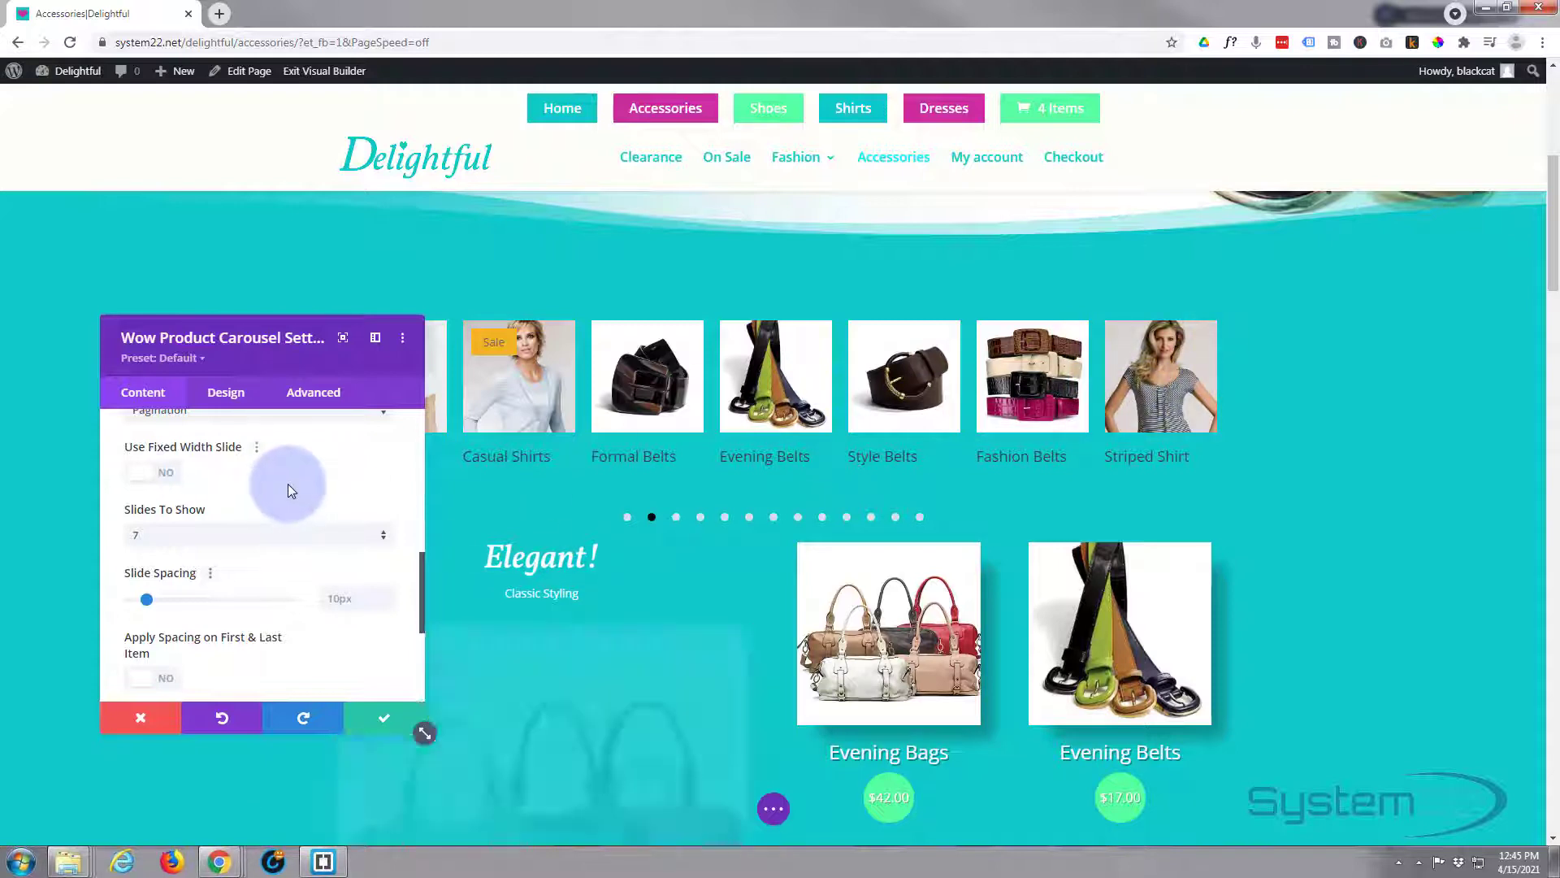
Review the slide spacing, looping and Design options, and save the Wow Product Carousel's settings
{"action": "scroll", "coordinate": [287, 486], "scroll_direction": "down", "scroll_amount": 1}
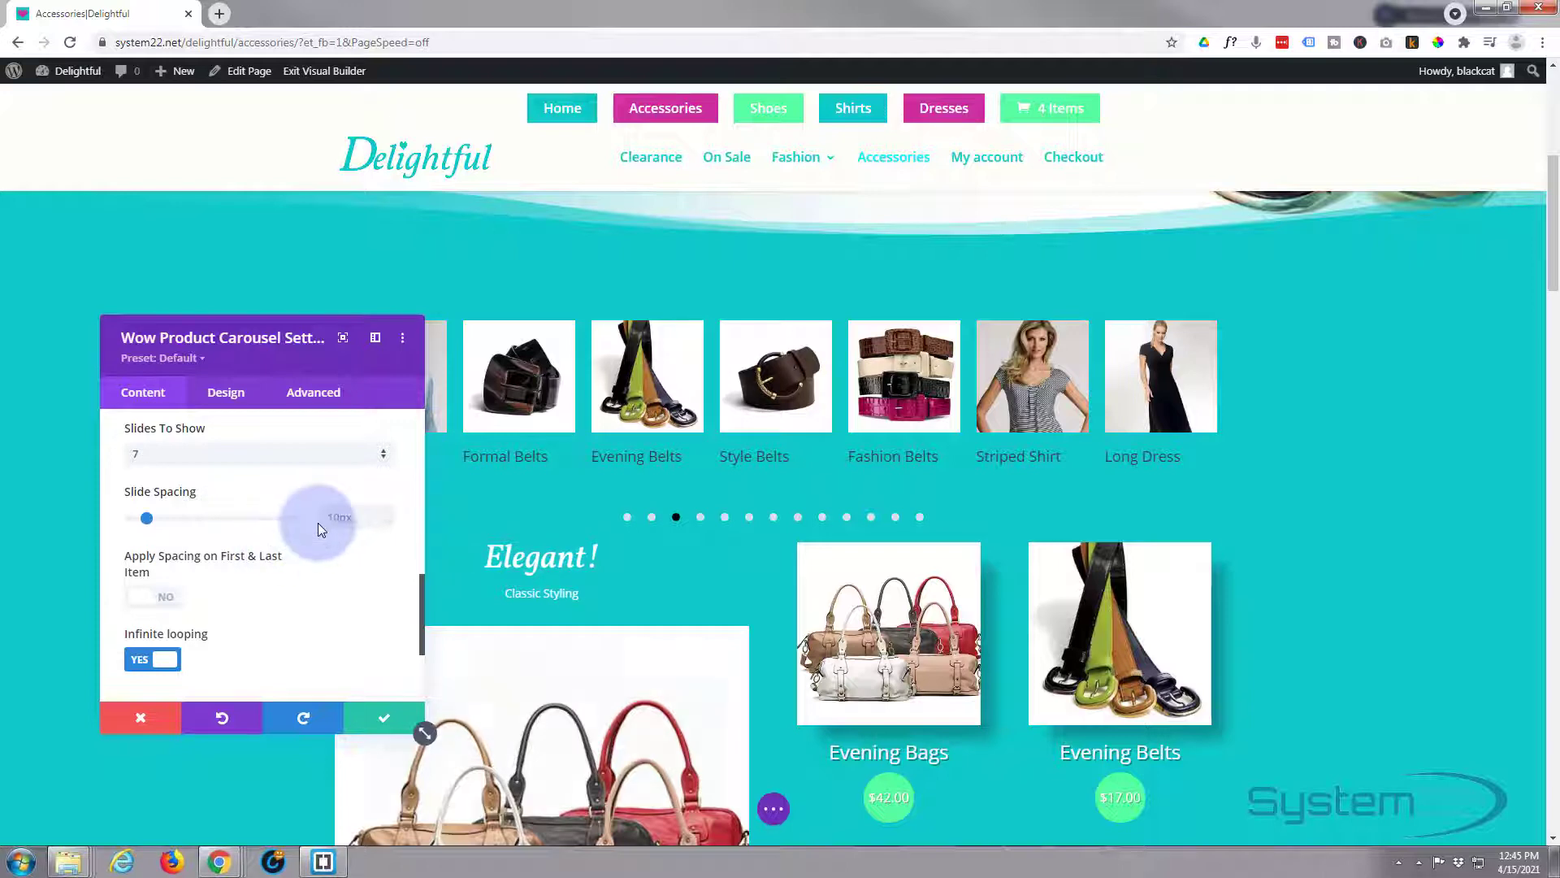
{"action": "scroll", "coordinate": [294, 518], "scroll_direction": "down", "scroll_amount": 1}
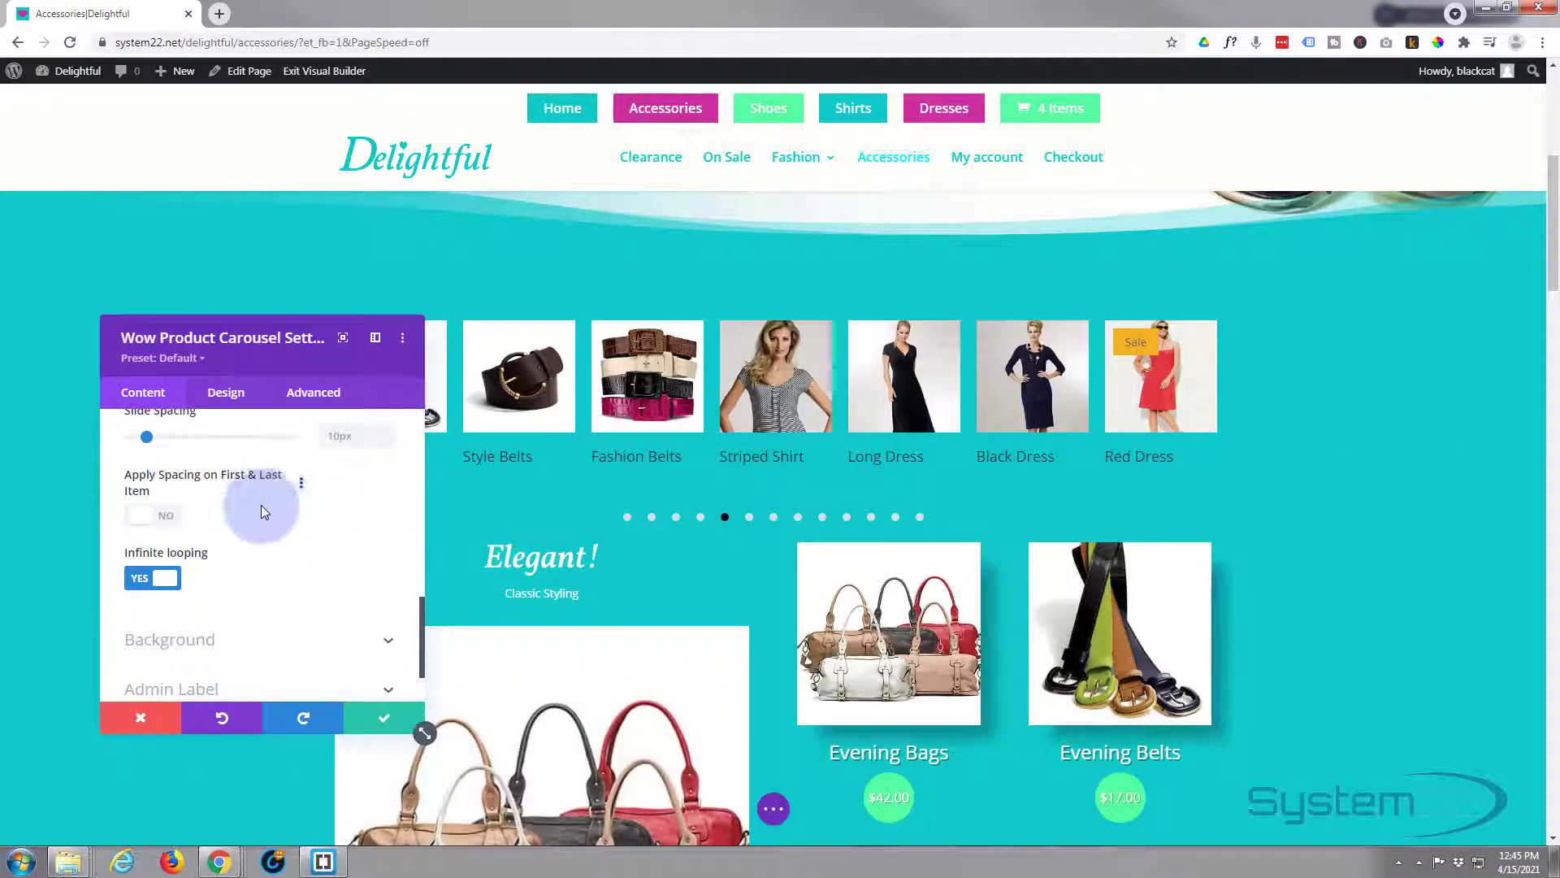
{"action": "scroll", "coordinate": [260, 504], "scroll_direction": "down", "scroll_amount": 1}
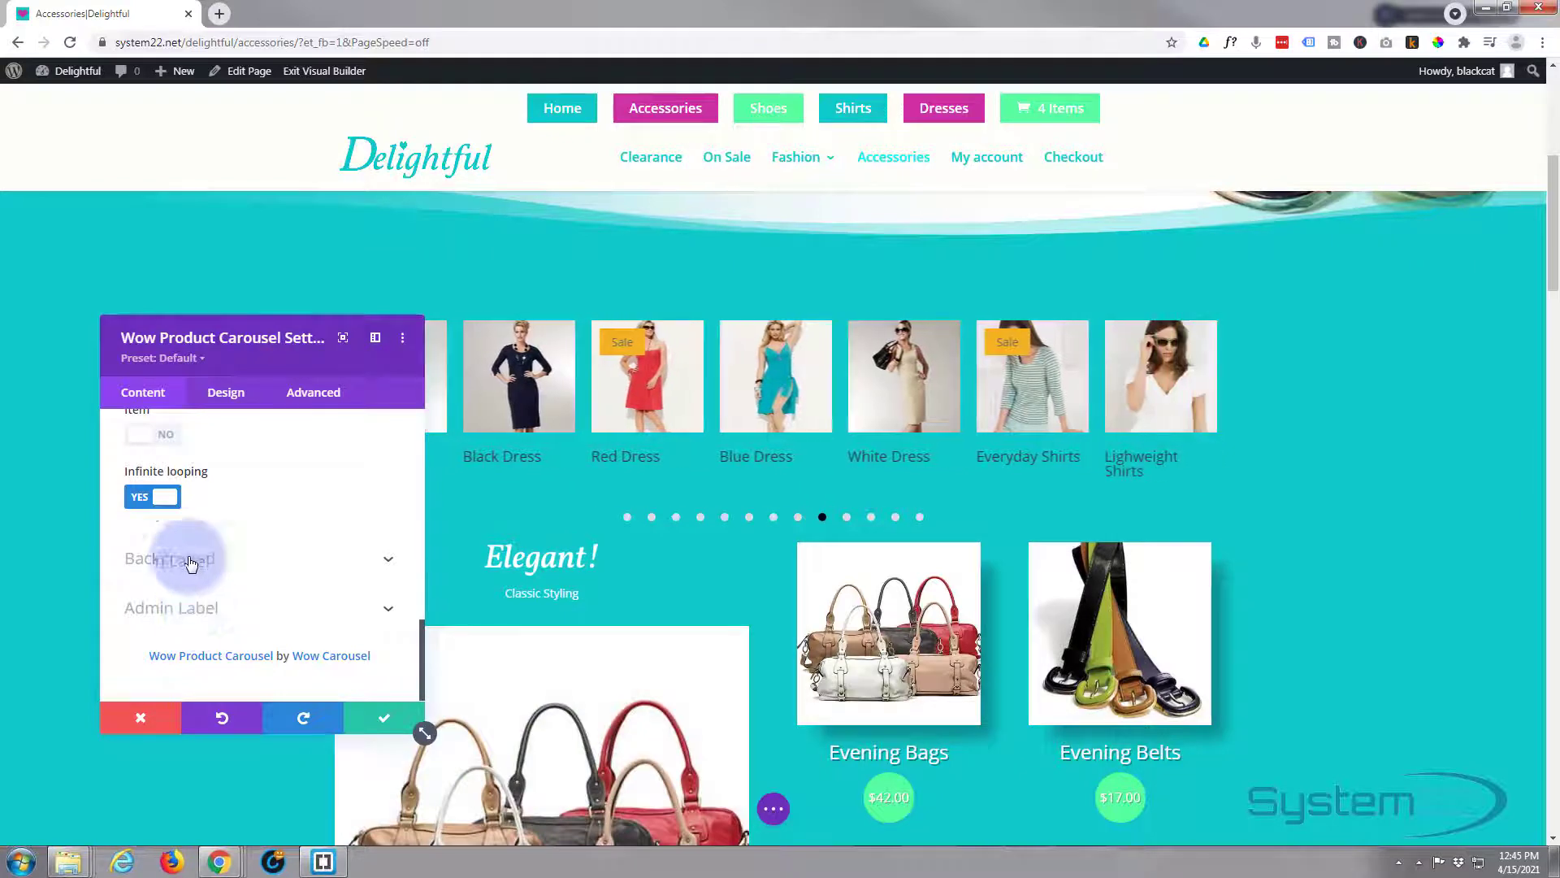
{"action": "left_click", "coordinate": [226, 394]}
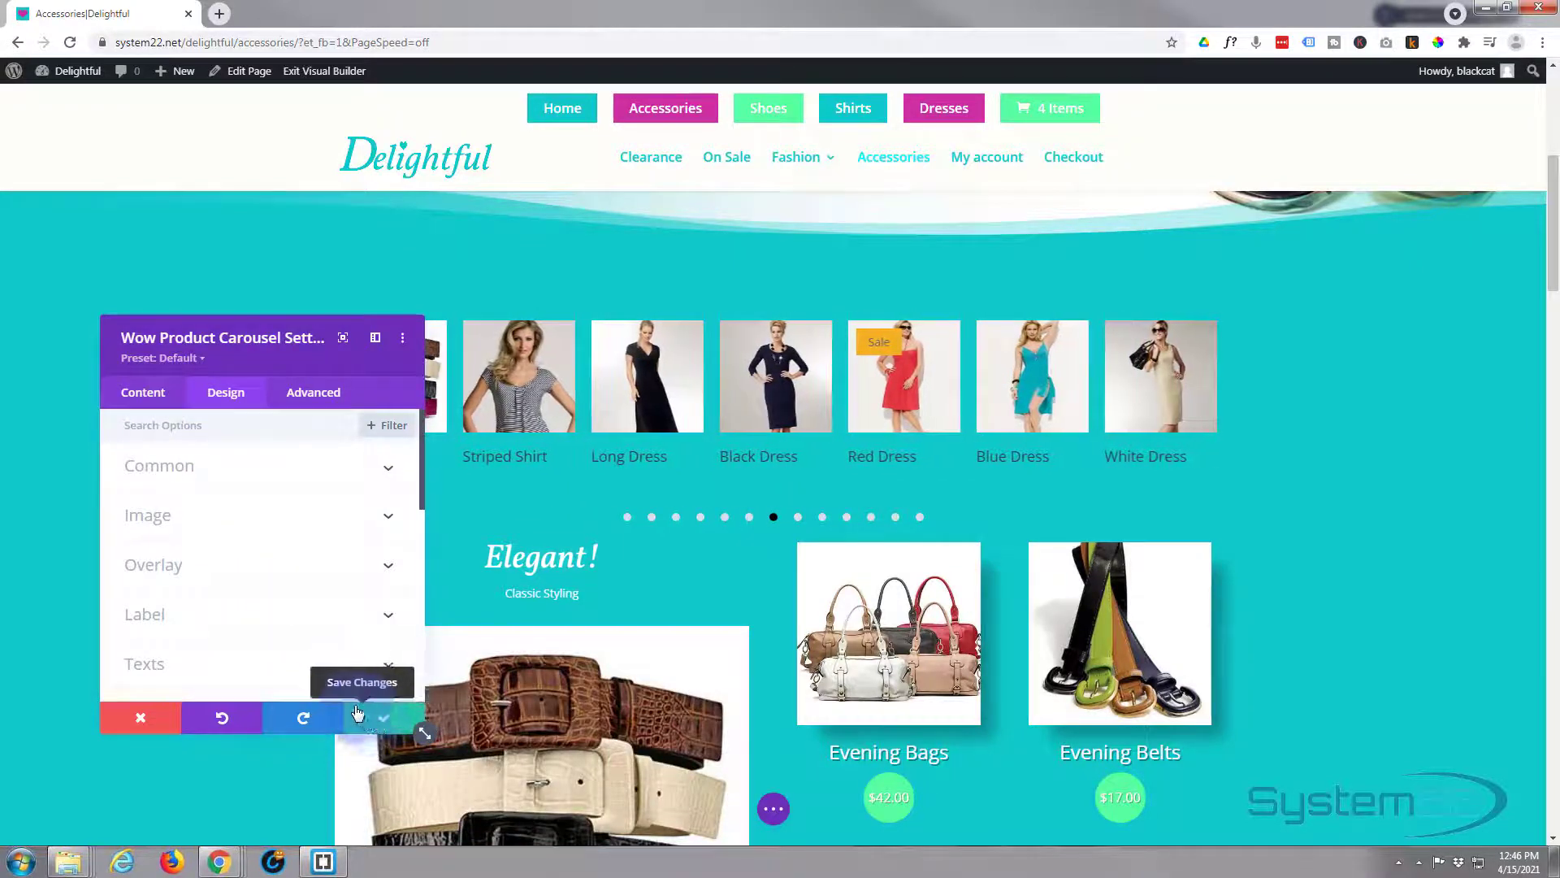
{"action": "left_click", "coordinate": [381, 718]}
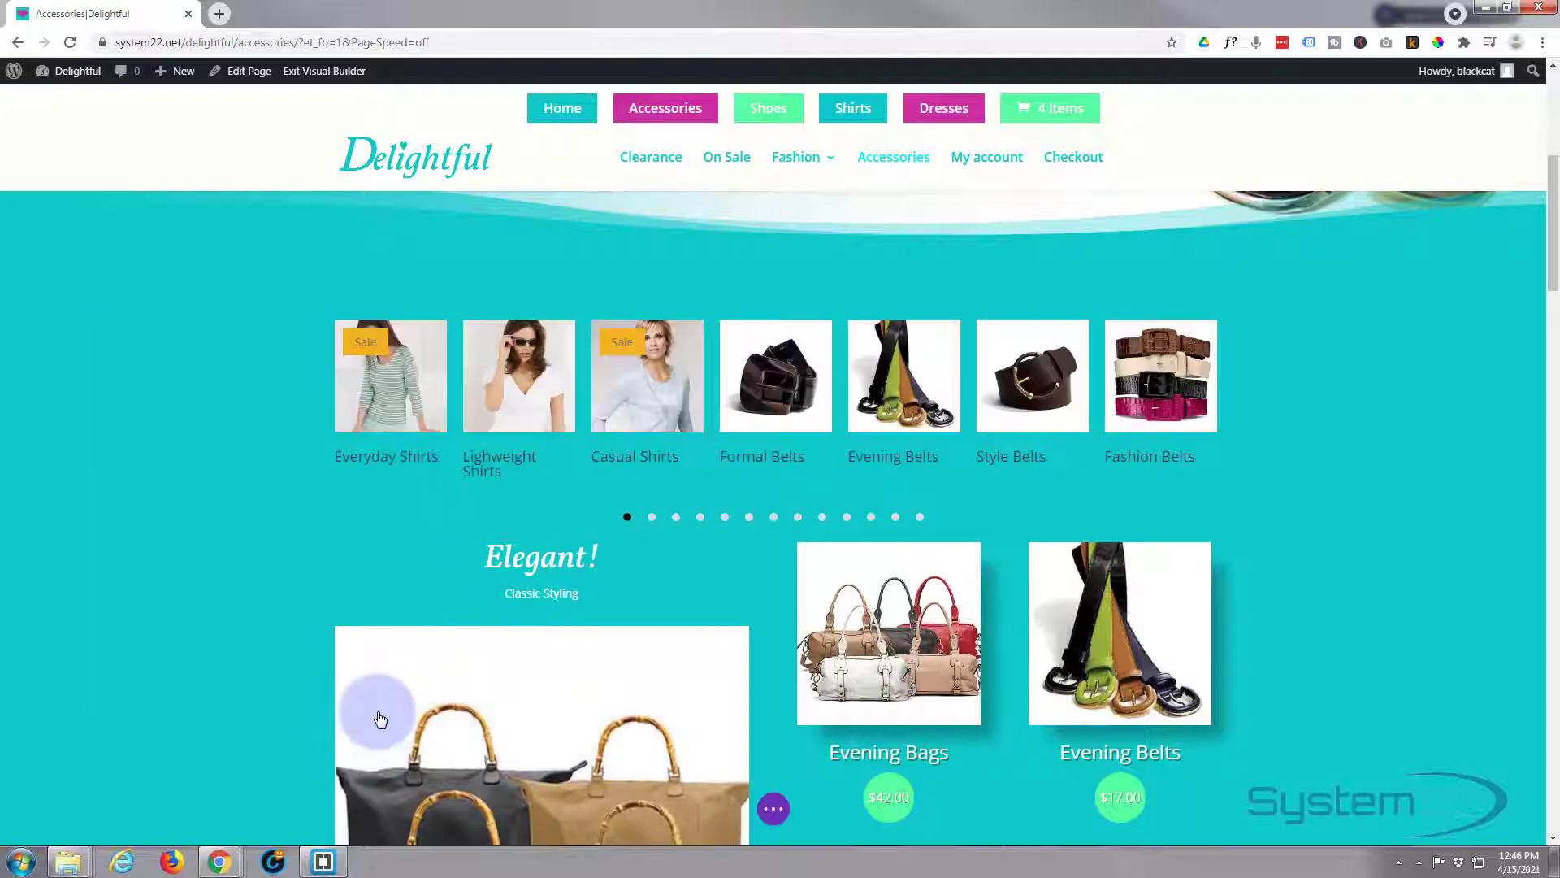
Set both the Width and the Max Width of the carousel's row to 100%
{"action": "mouse_move", "coordinate": [351, 329]}
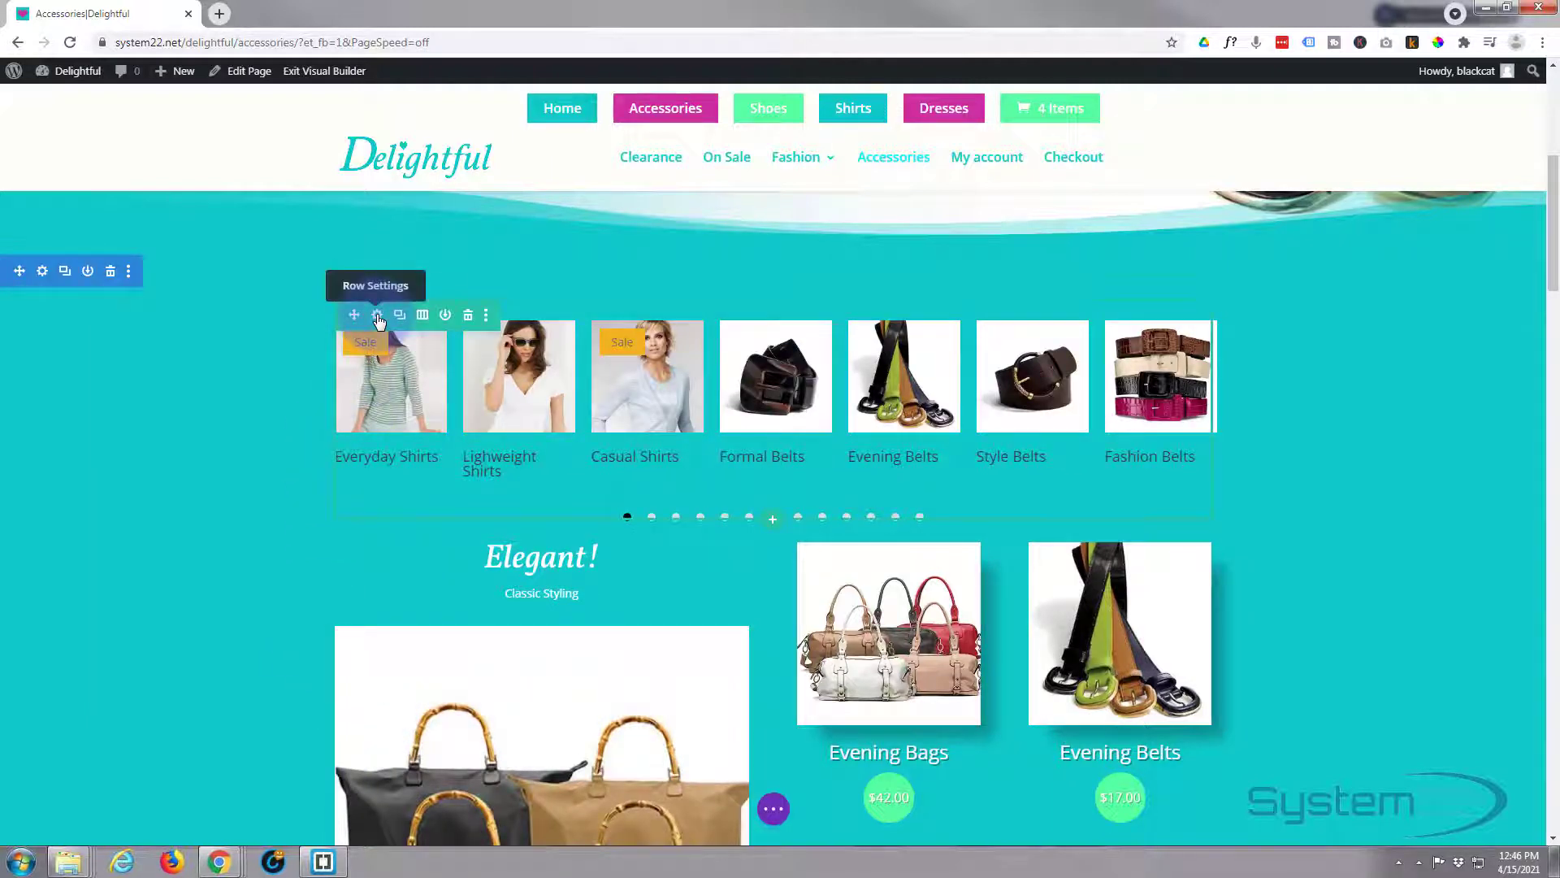
{"action": "left_click", "coordinate": [377, 316]}
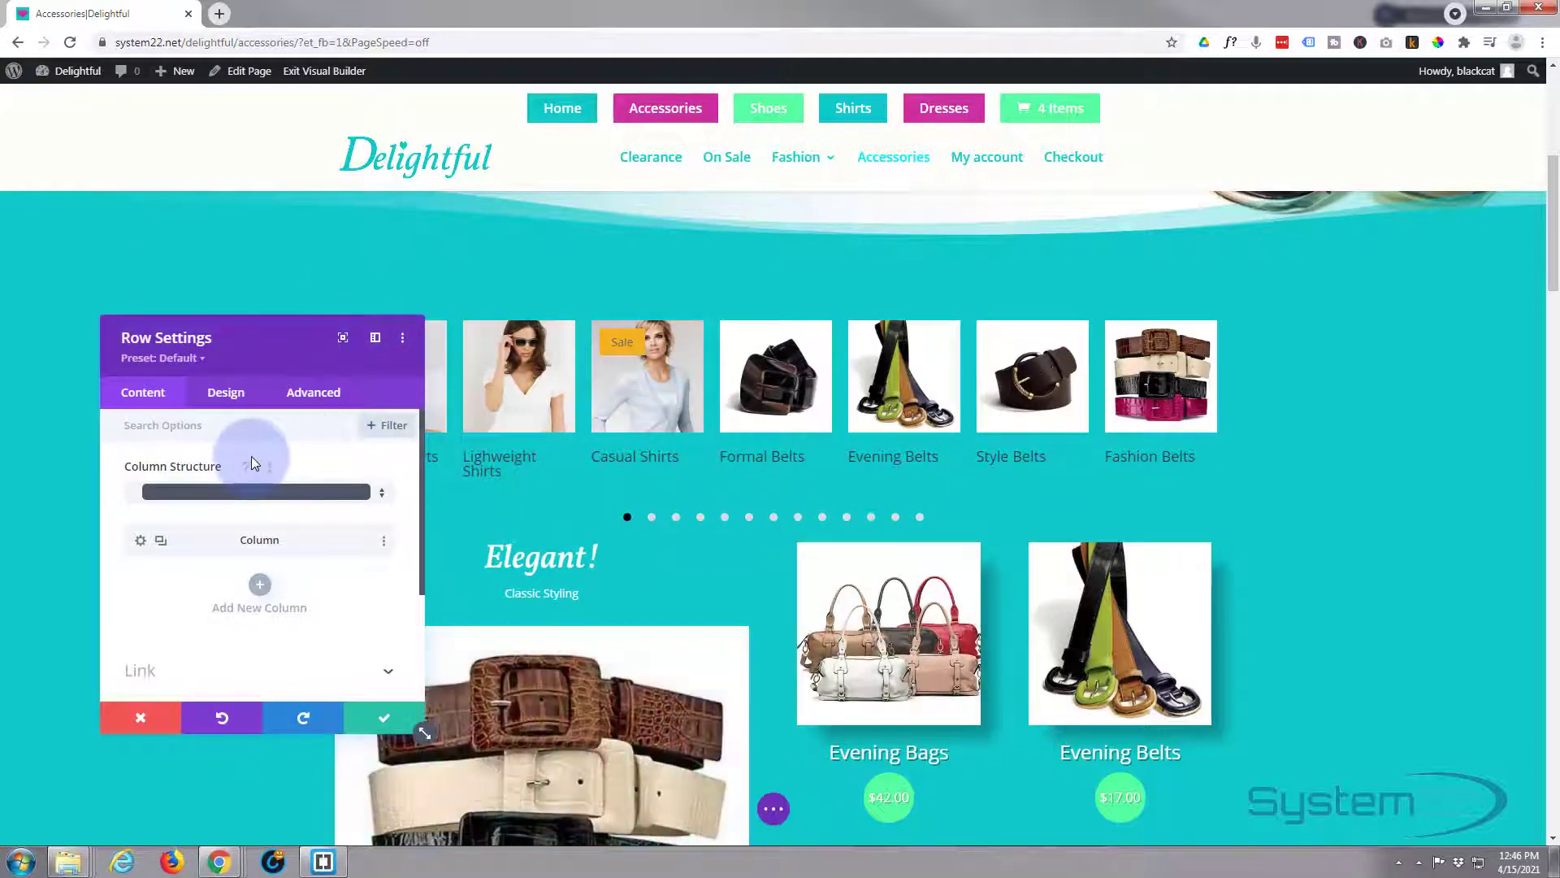
{"action": "left_click", "coordinate": [226, 397]}
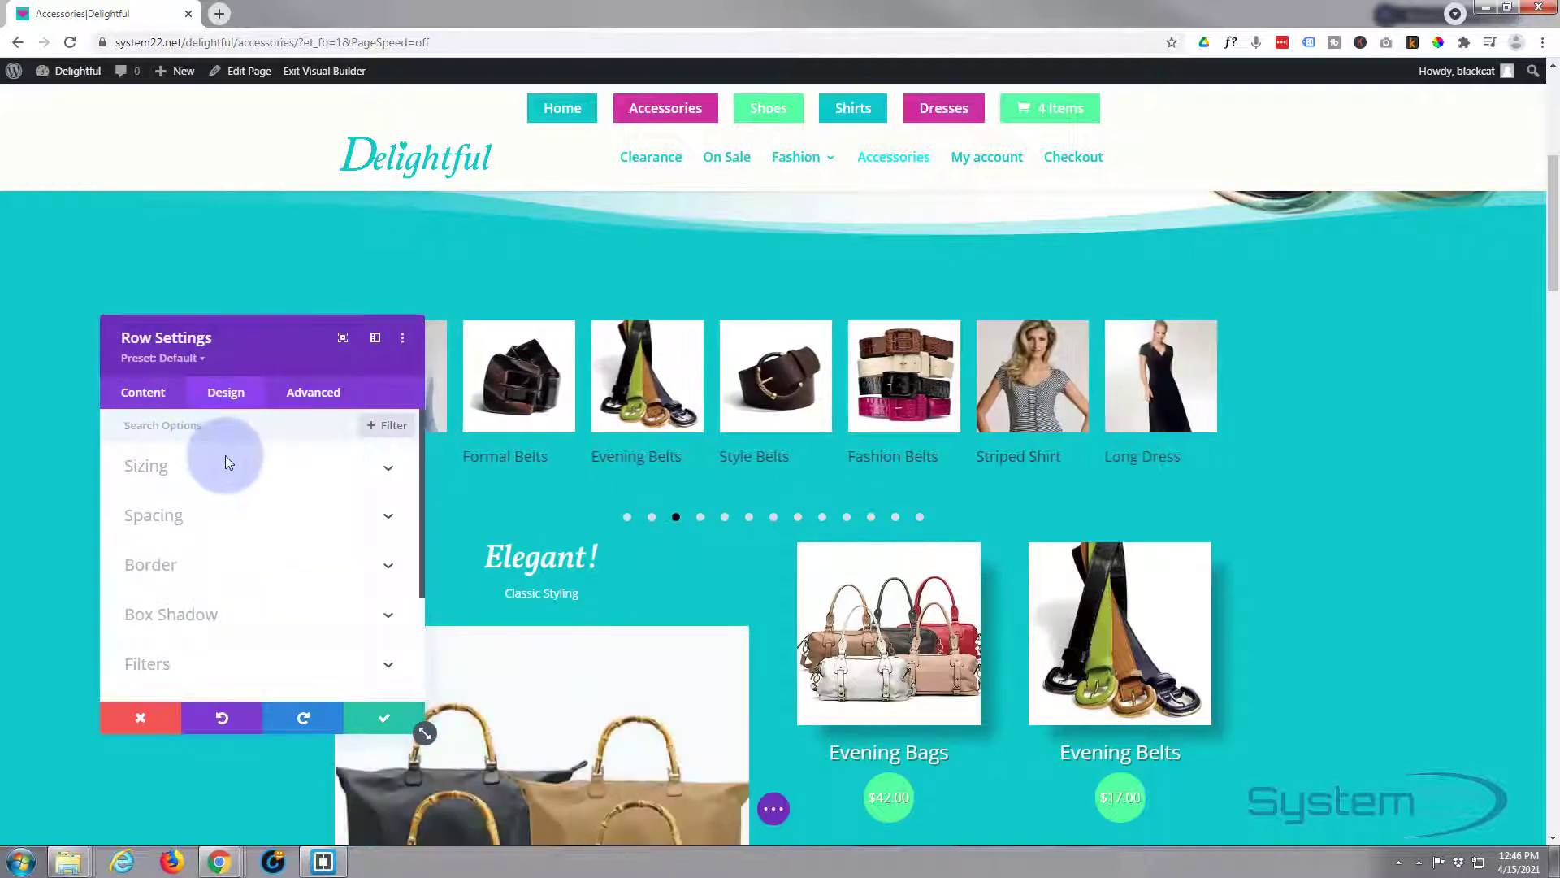
{"action": "left_click", "coordinate": [377, 470]}
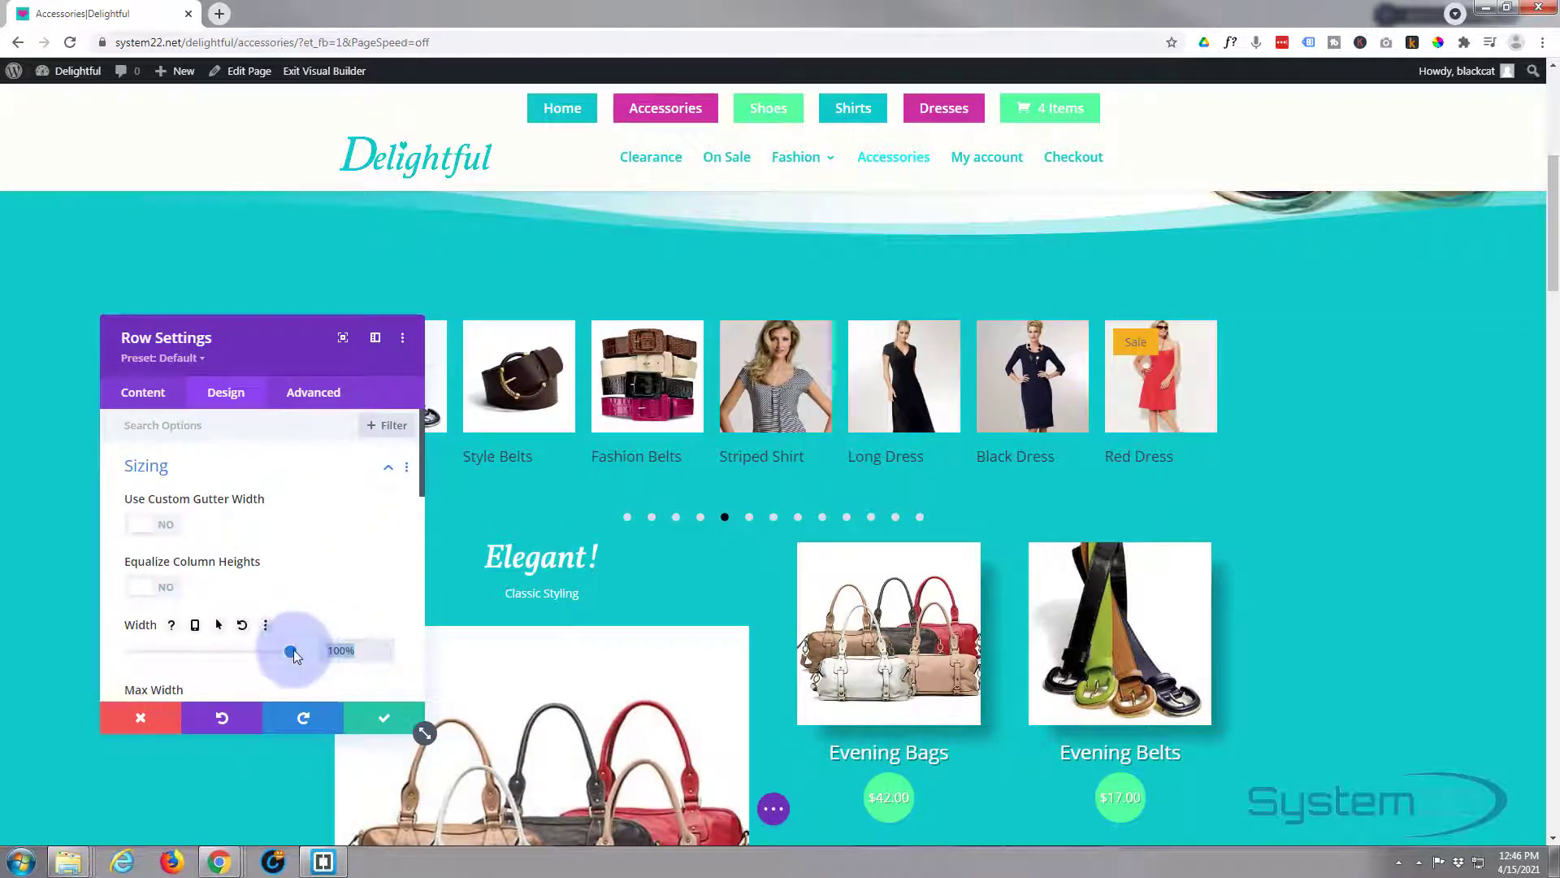
{"action": "scroll", "coordinate": [280, 614], "scroll_direction": "down", "scroll_amount": 2}
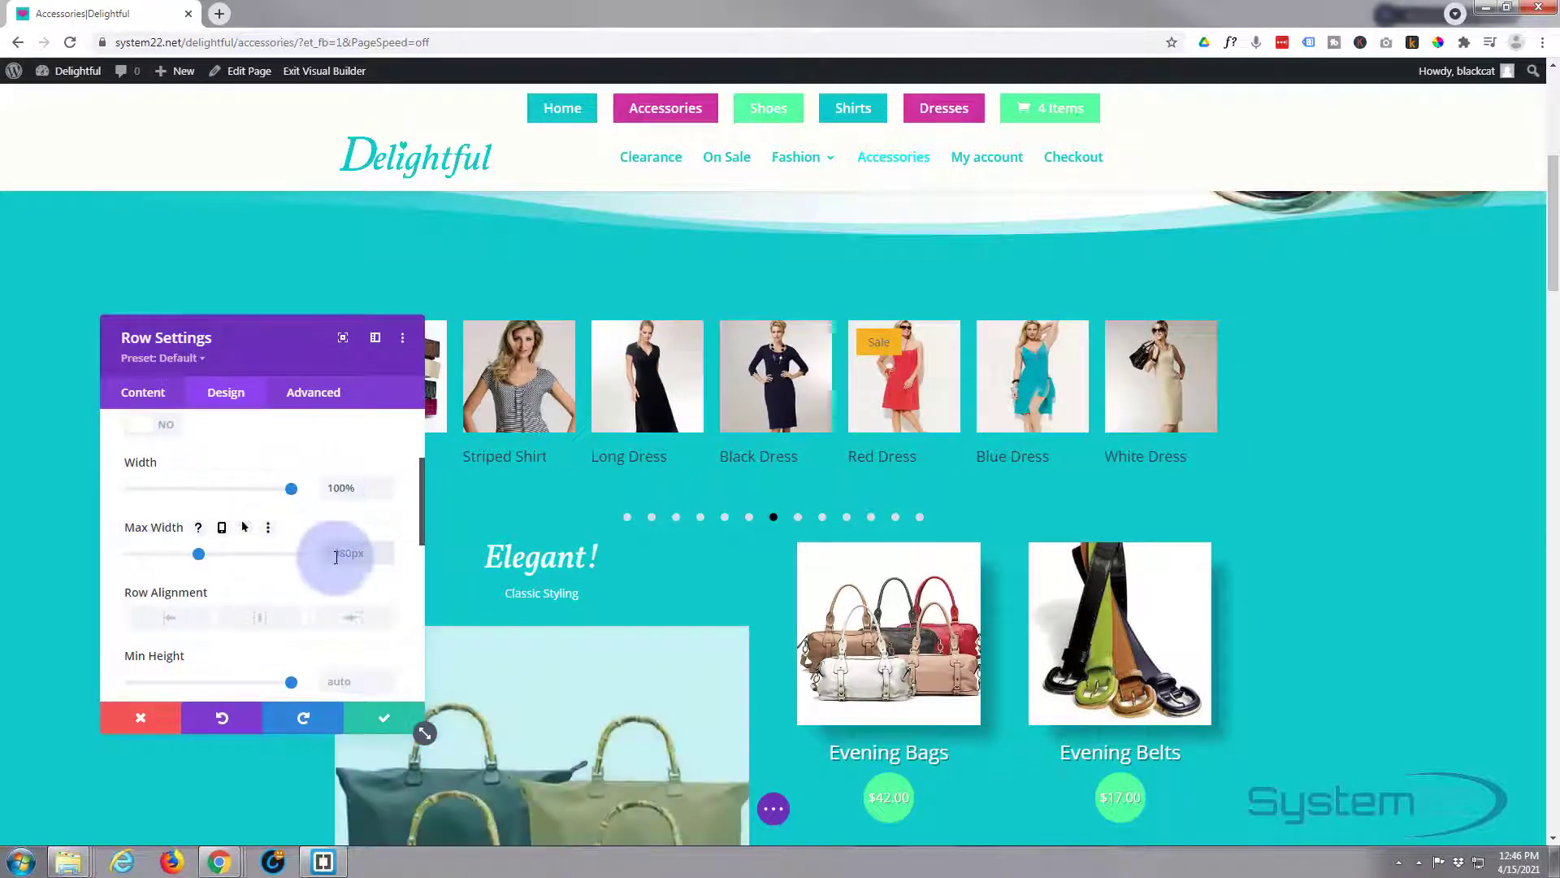
{"action": "type", "text": "100%"}
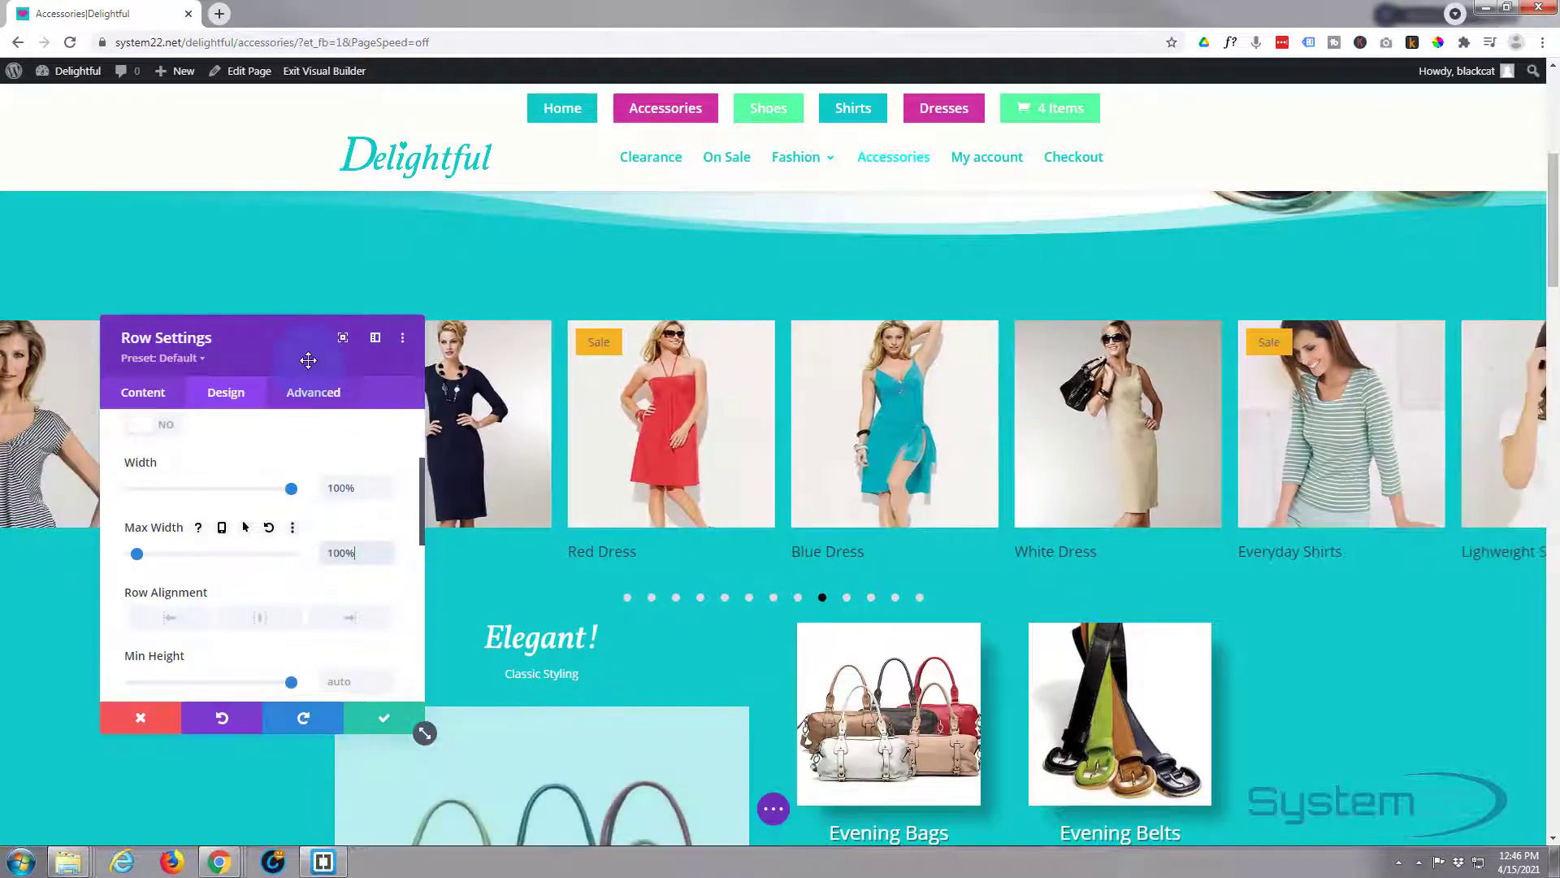
{"action": "left_click_drag", "start_coordinate": [306, 358], "coordinate": [400, 635]}
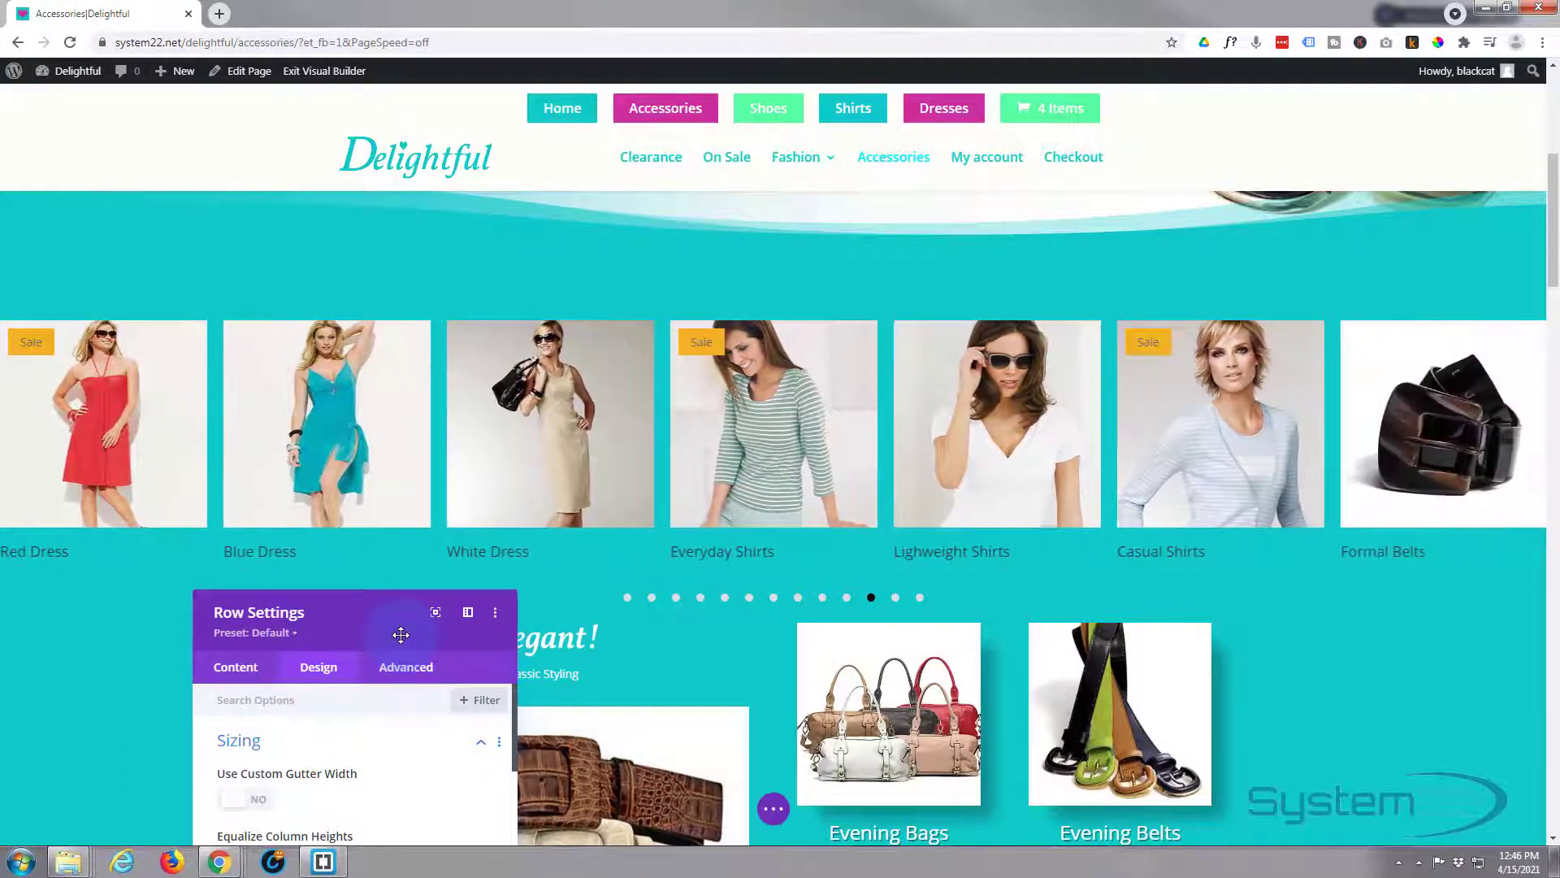
{"action": "left_click_drag", "start_coordinate": [400, 635], "coordinate": [371, 312]}
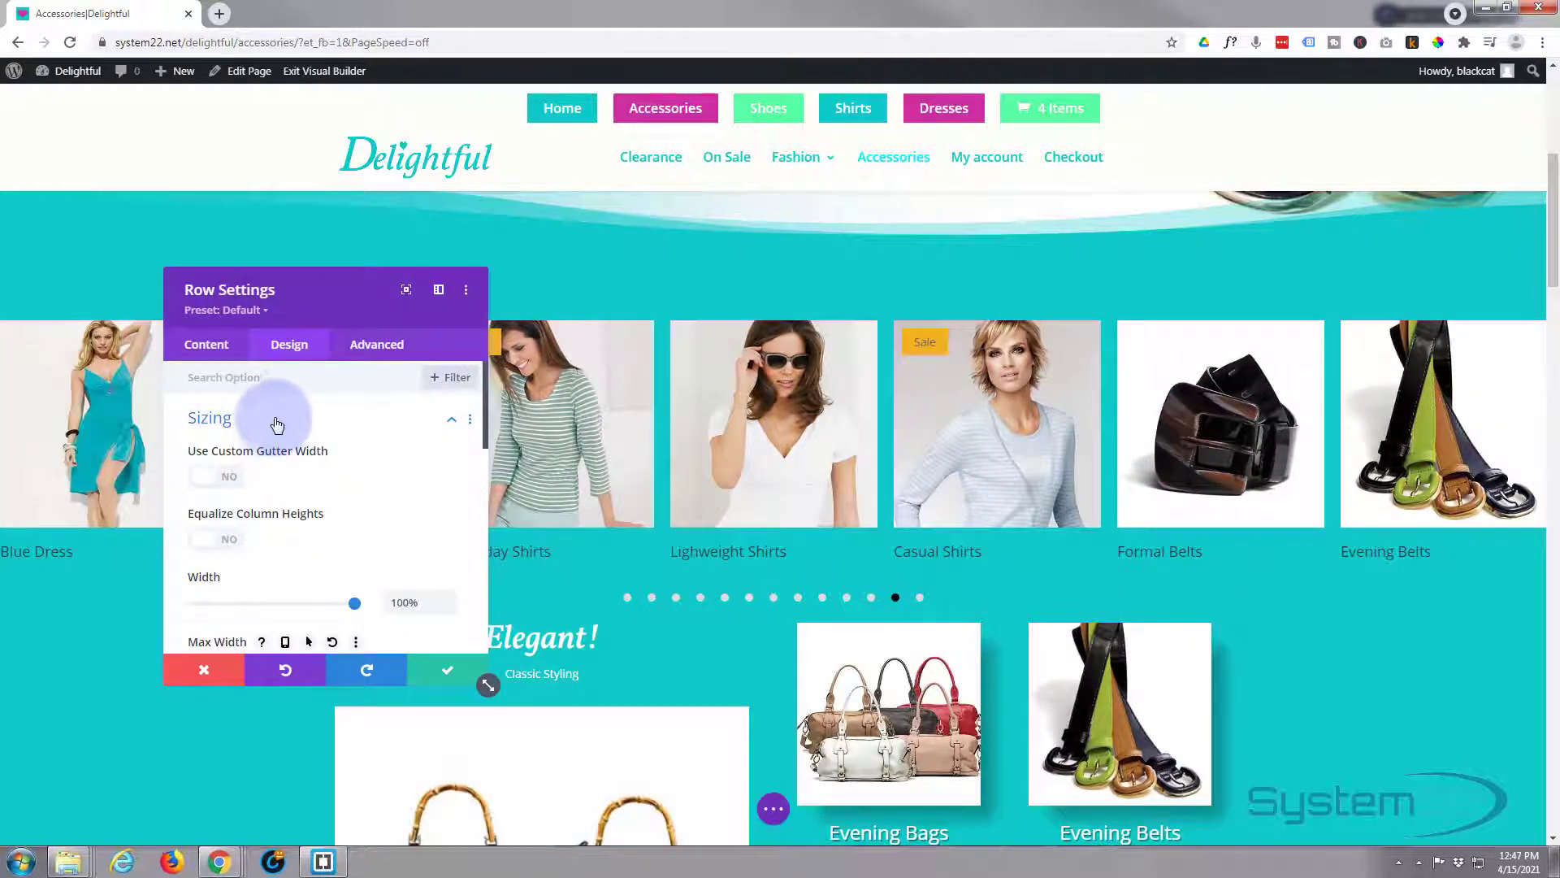
Give the carousel's row 30px of left and right padding and 50px of bottom padding
{"action": "left_click", "coordinate": [290, 420]}
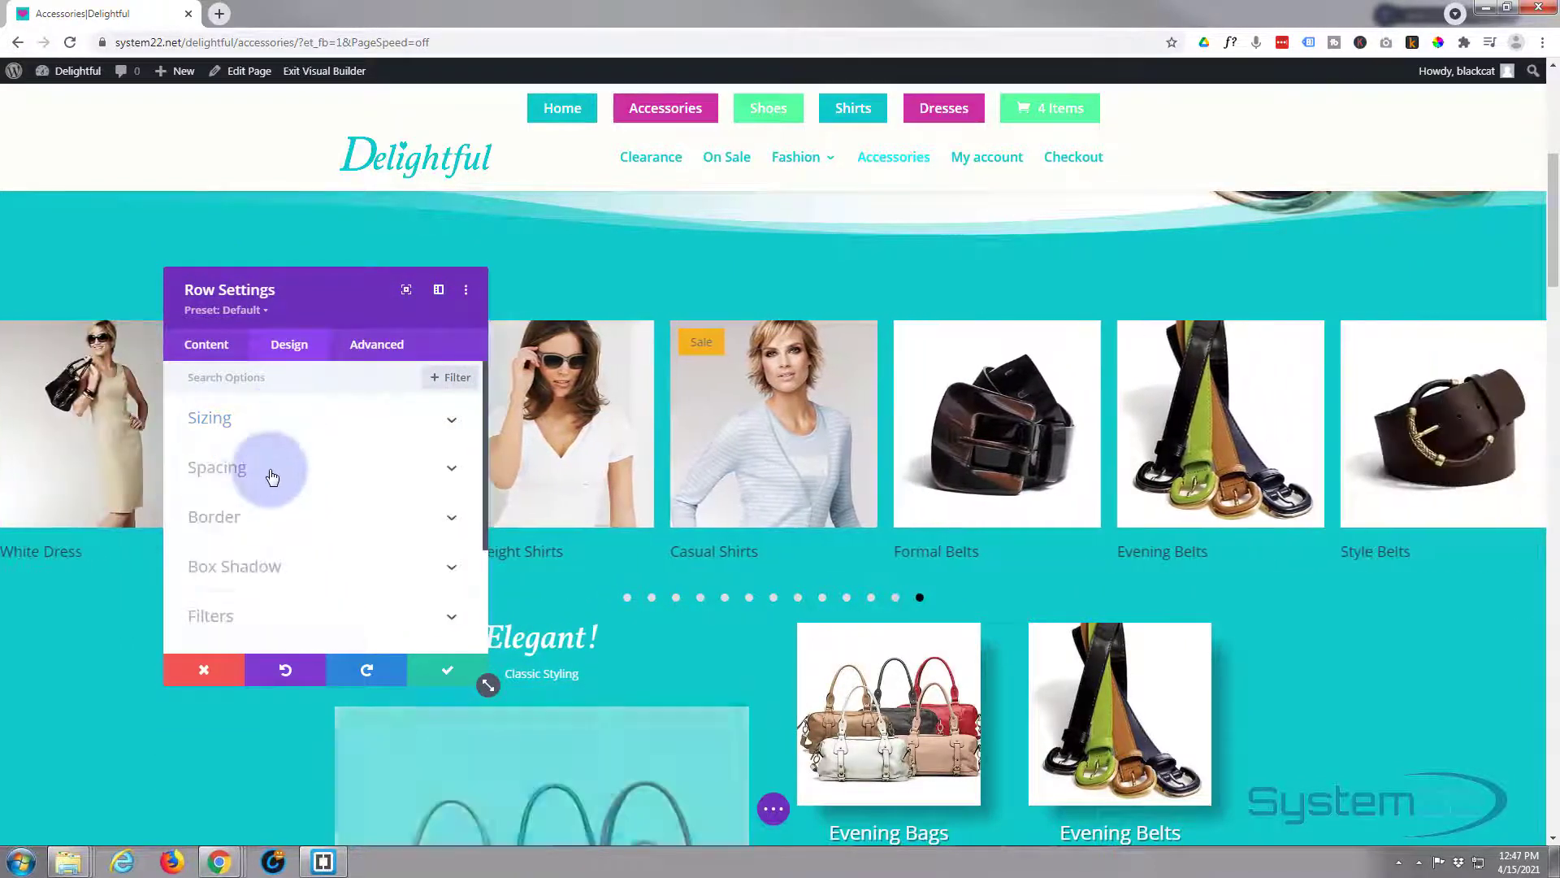
{"action": "left_click", "coordinate": [270, 467]}
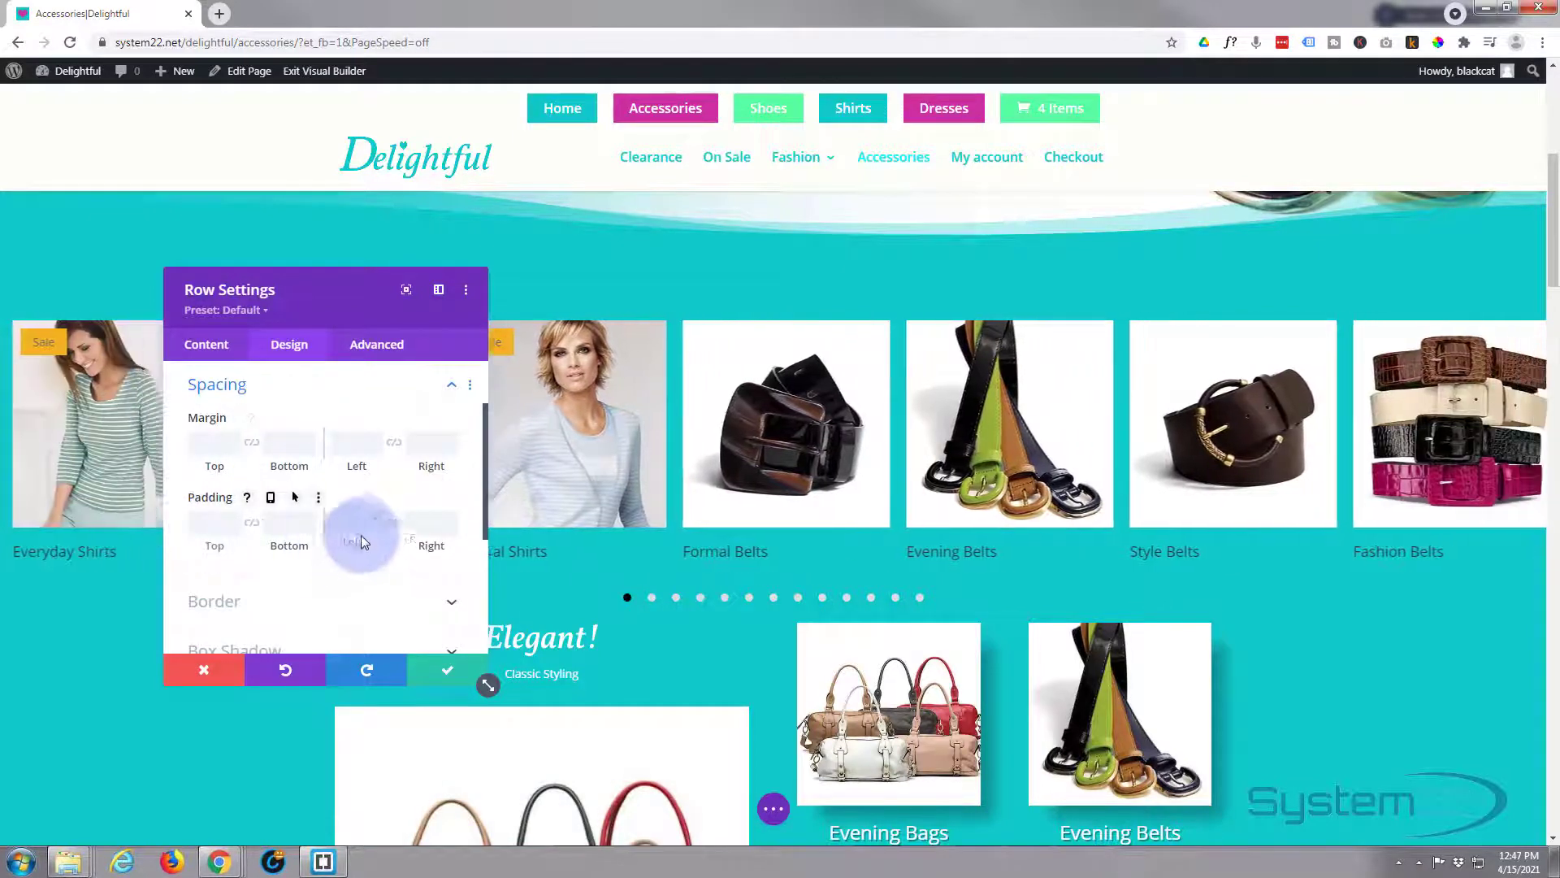
{"action": "left_click", "coordinate": [359, 530]}
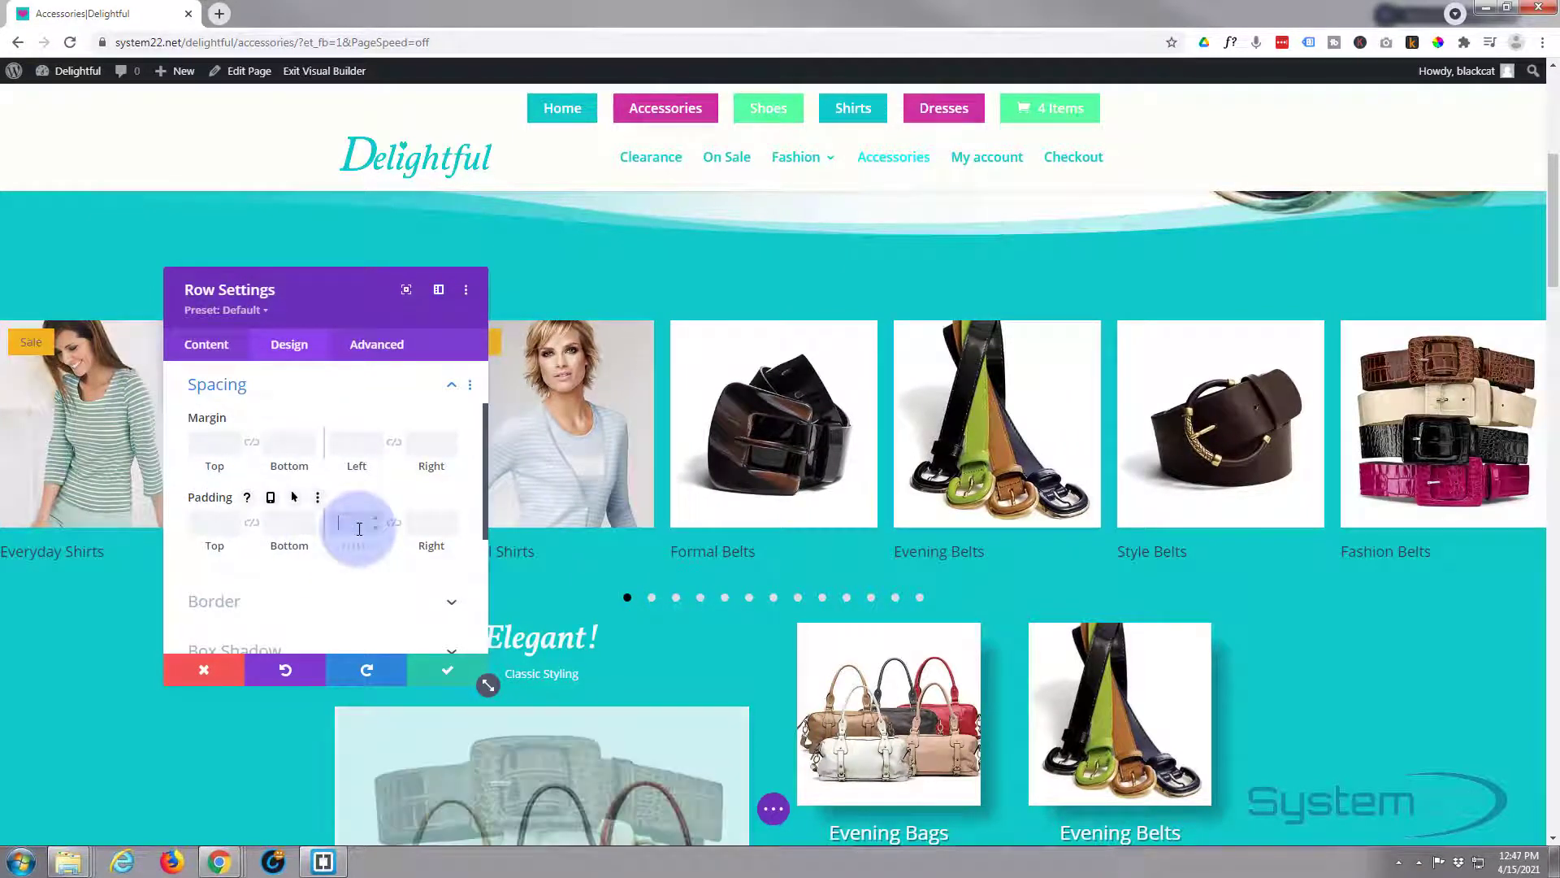
{"action": "type", "text": "30px"}
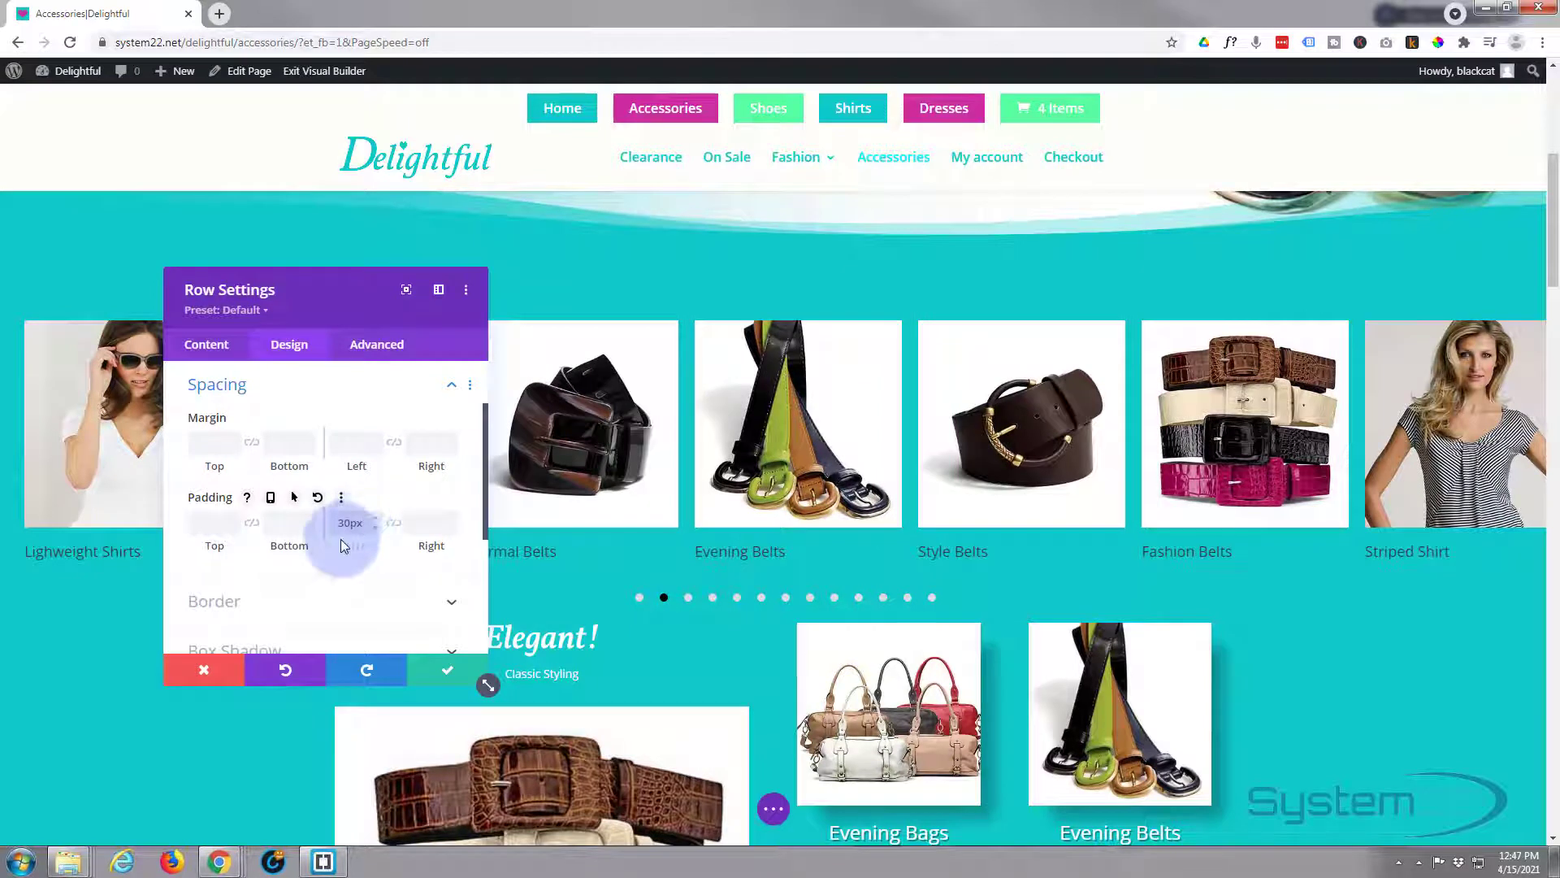
{"action": "left_click", "coordinate": [394, 523]}
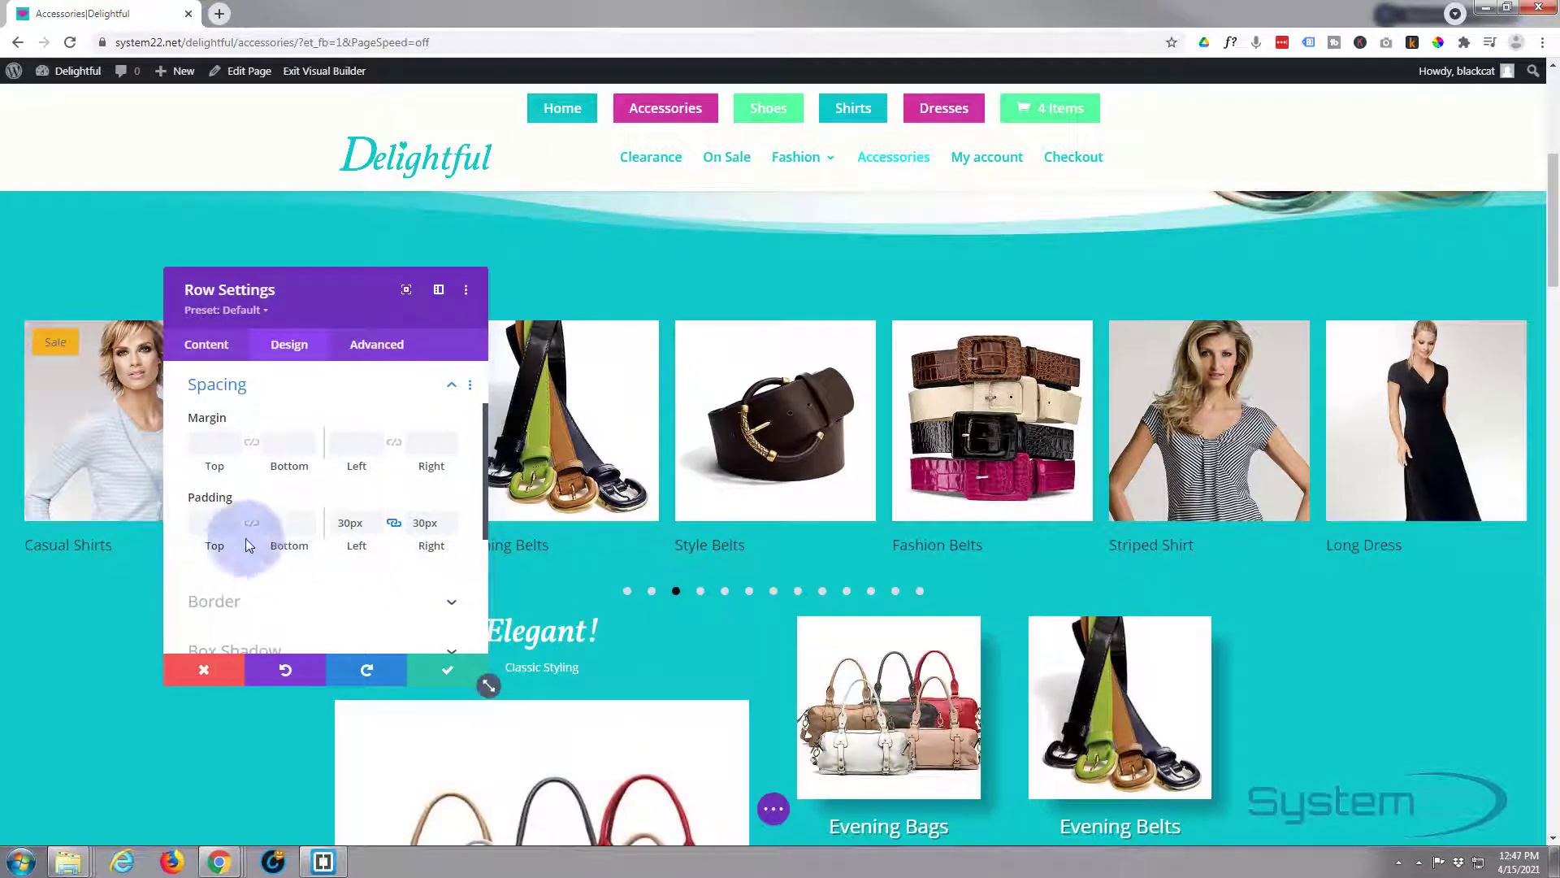
{"action": "left_click", "coordinate": [278, 524]}
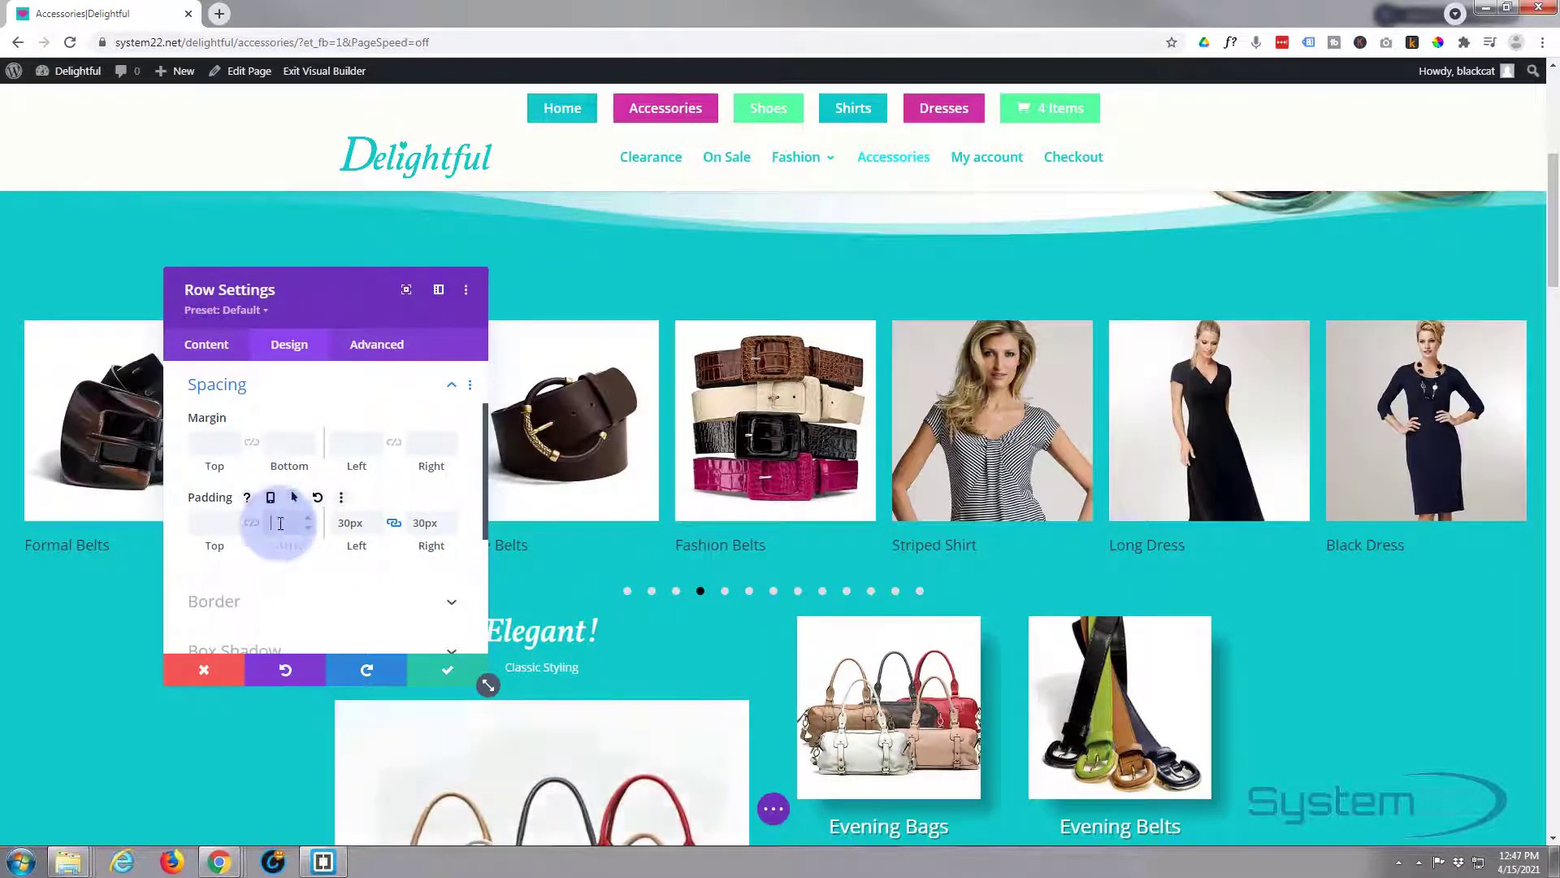
{"action": "type", "text": "50px"}
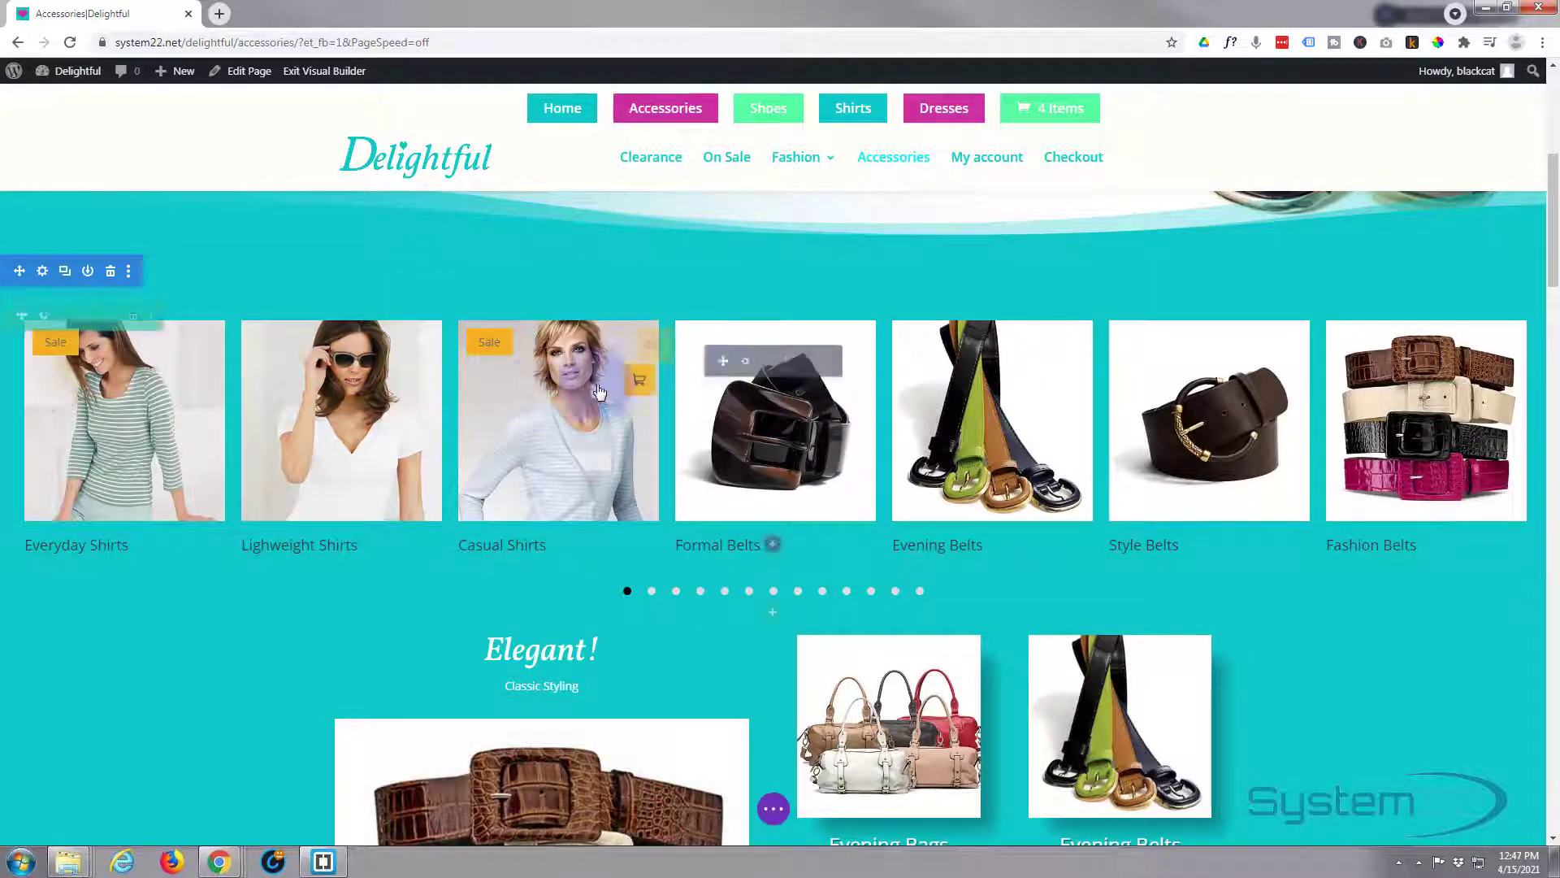
Try Layout 2 for the Wow Product Carousel's items, and set the layout to Layout 3
{"action": "left_click", "coordinate": [743, 362]}
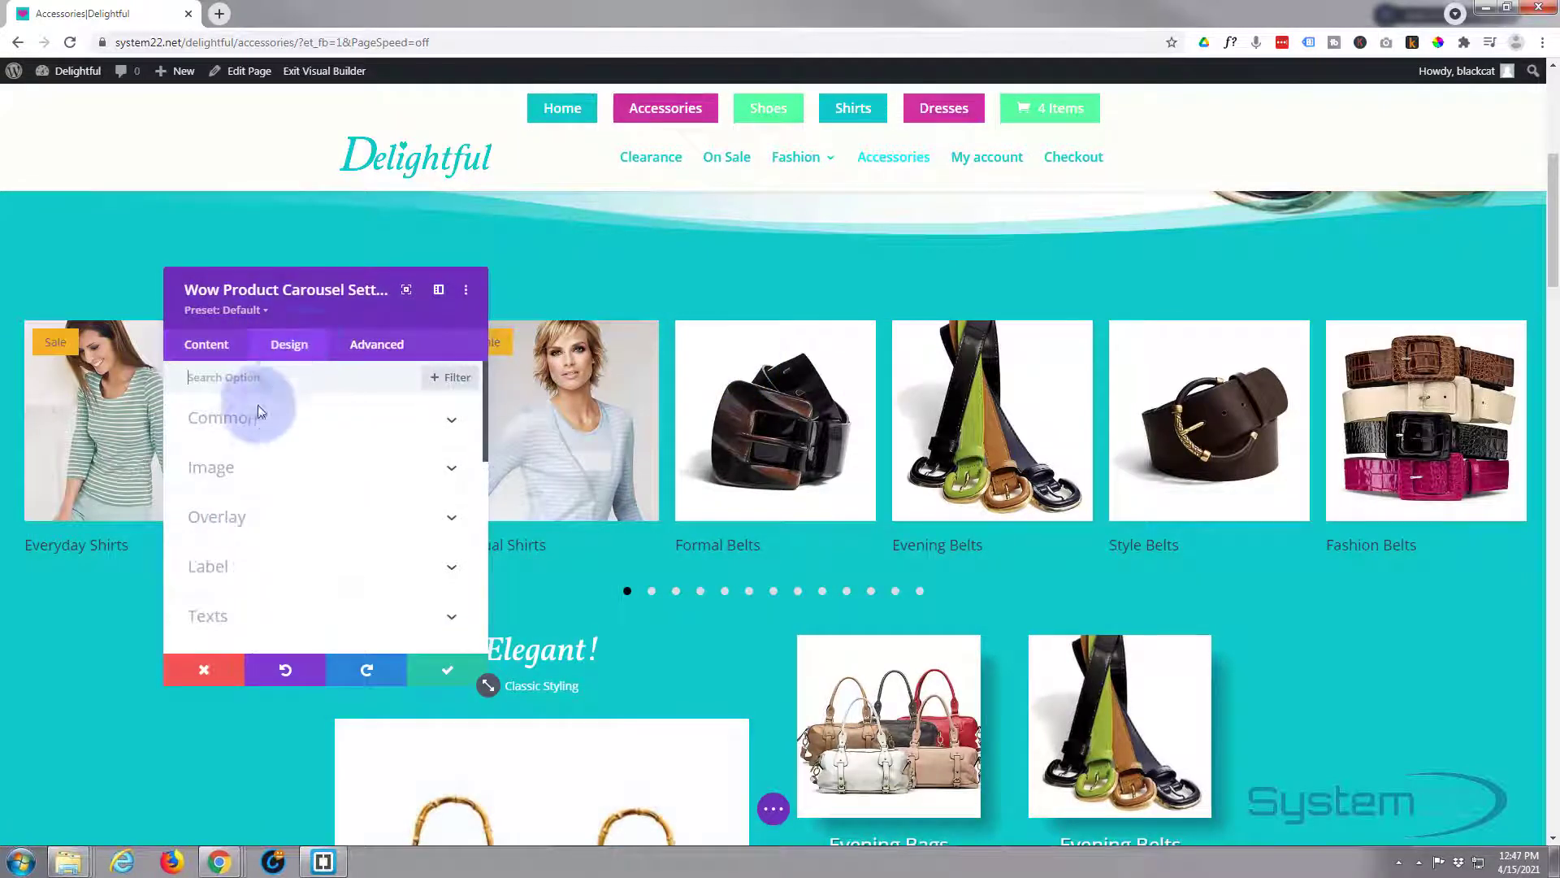
{"action": "left_click", "coordinate": [264, 419]}
{"action": "left_click", "coordinate": [280, 481]}
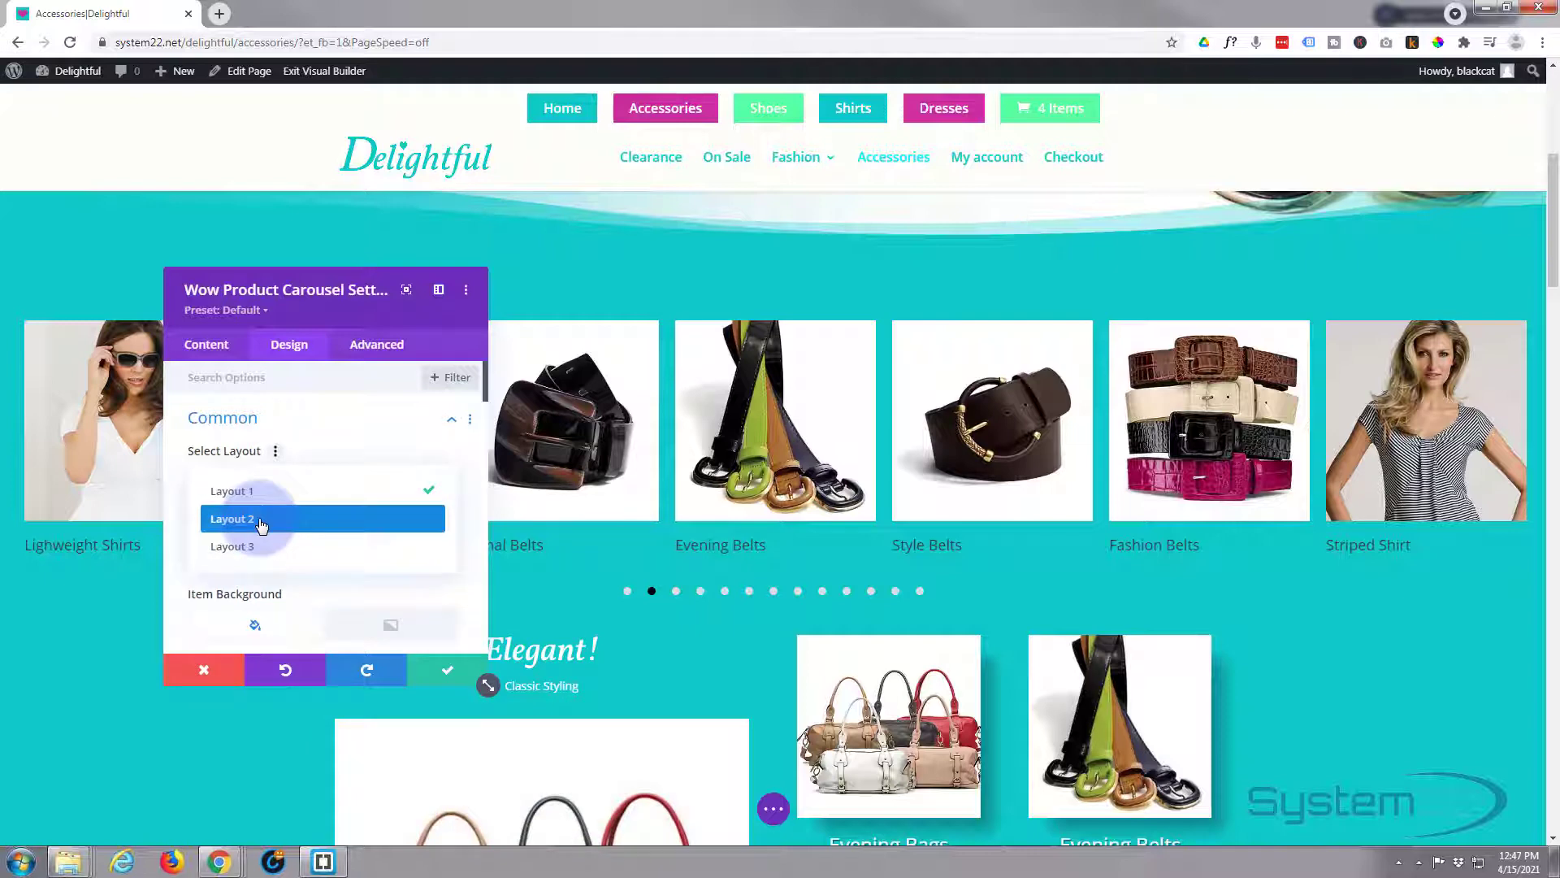
{"action": "left_click", "coordinate": [260, 522]}
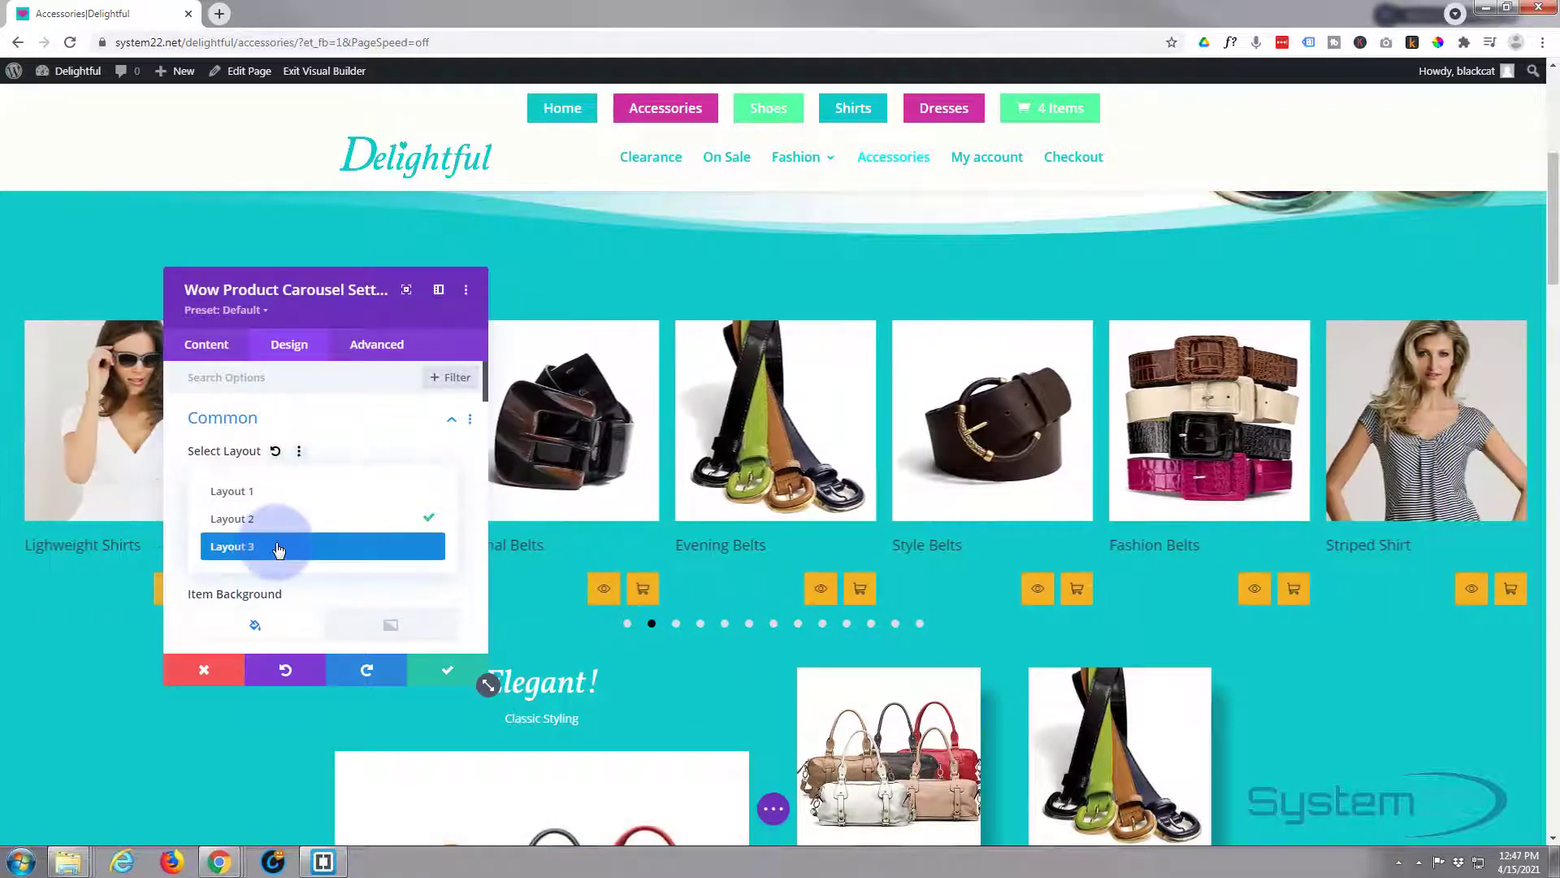
{"action": "left_click", "coordinate": [278, 550]}
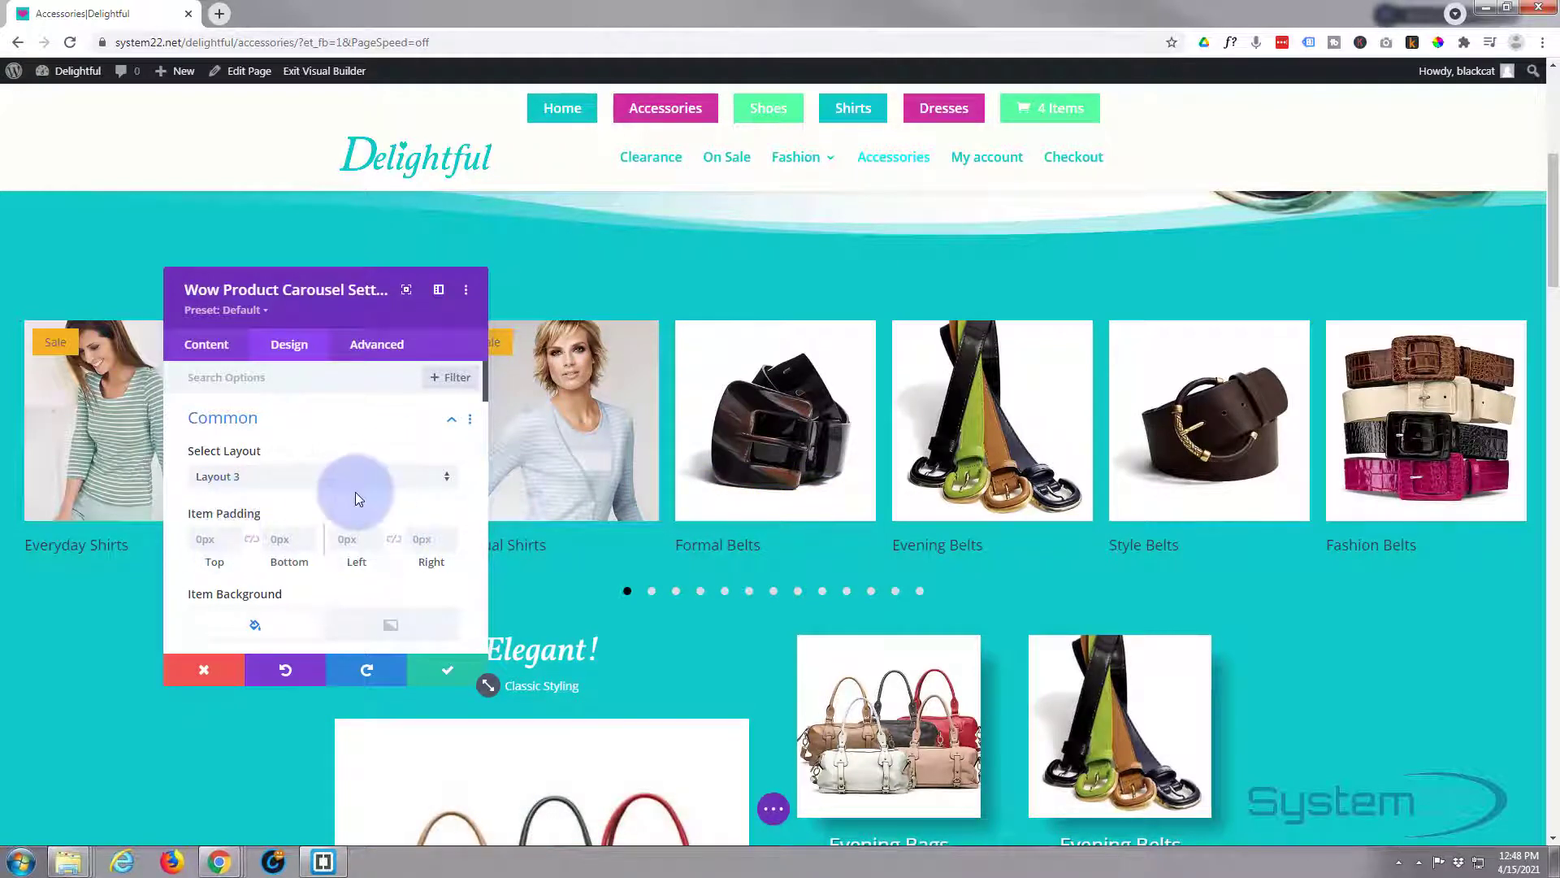
Review the carousel's Common design options, from item padding and background to border and box shadow
{"action": "scroll", "coordinate": [357, 487], "scroll_direction": "down", "scroll_amount": 1}
{"action": "scroll", "coordinate": [356, 487], "scroll_direction": "down", "scroll_amount": 1}
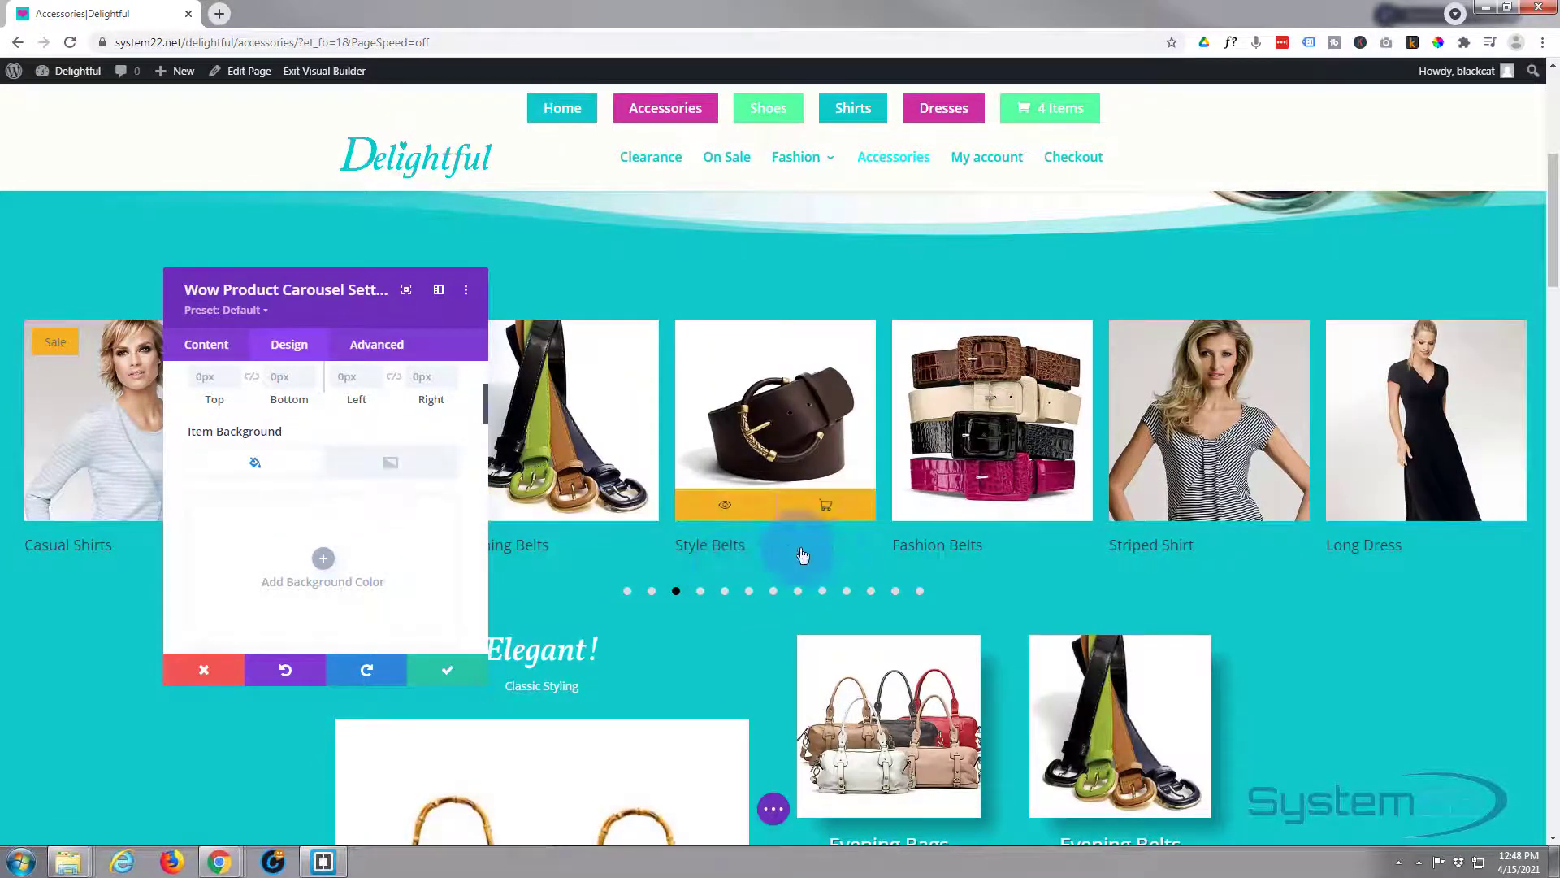
{"action": "left_click", "coordinate": [349, 510]}
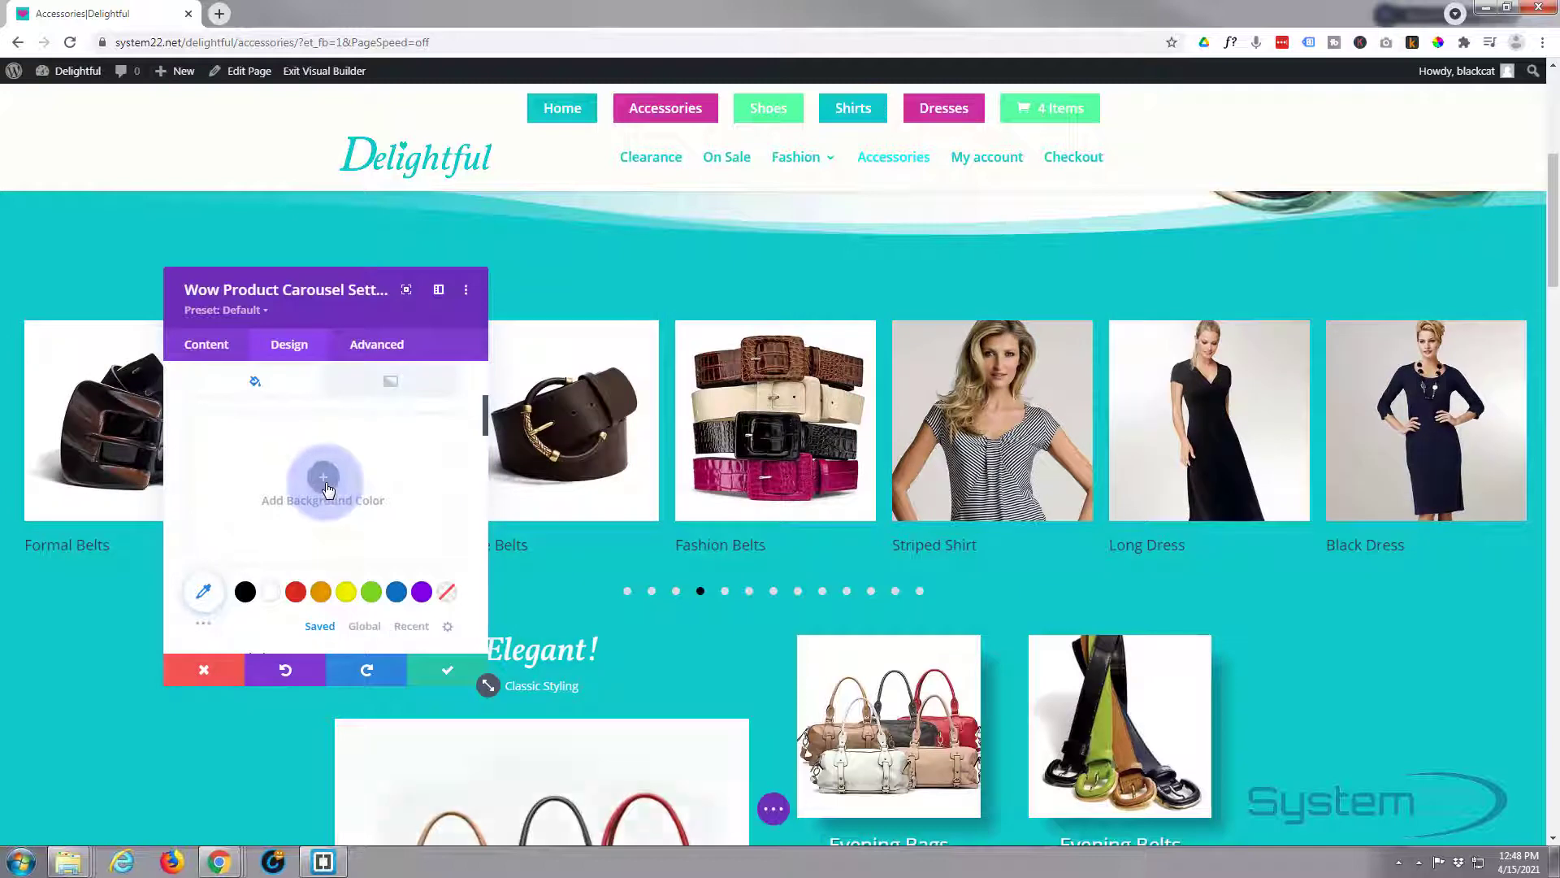
{"action": "scroll", "coordinate": [327, 488], "scroll_direction": "down", "scroll_amount": 5}
{"action": "scroll", "coordinate": [325, 481], "scroll_direction": "down", "scroll_amount": 6}
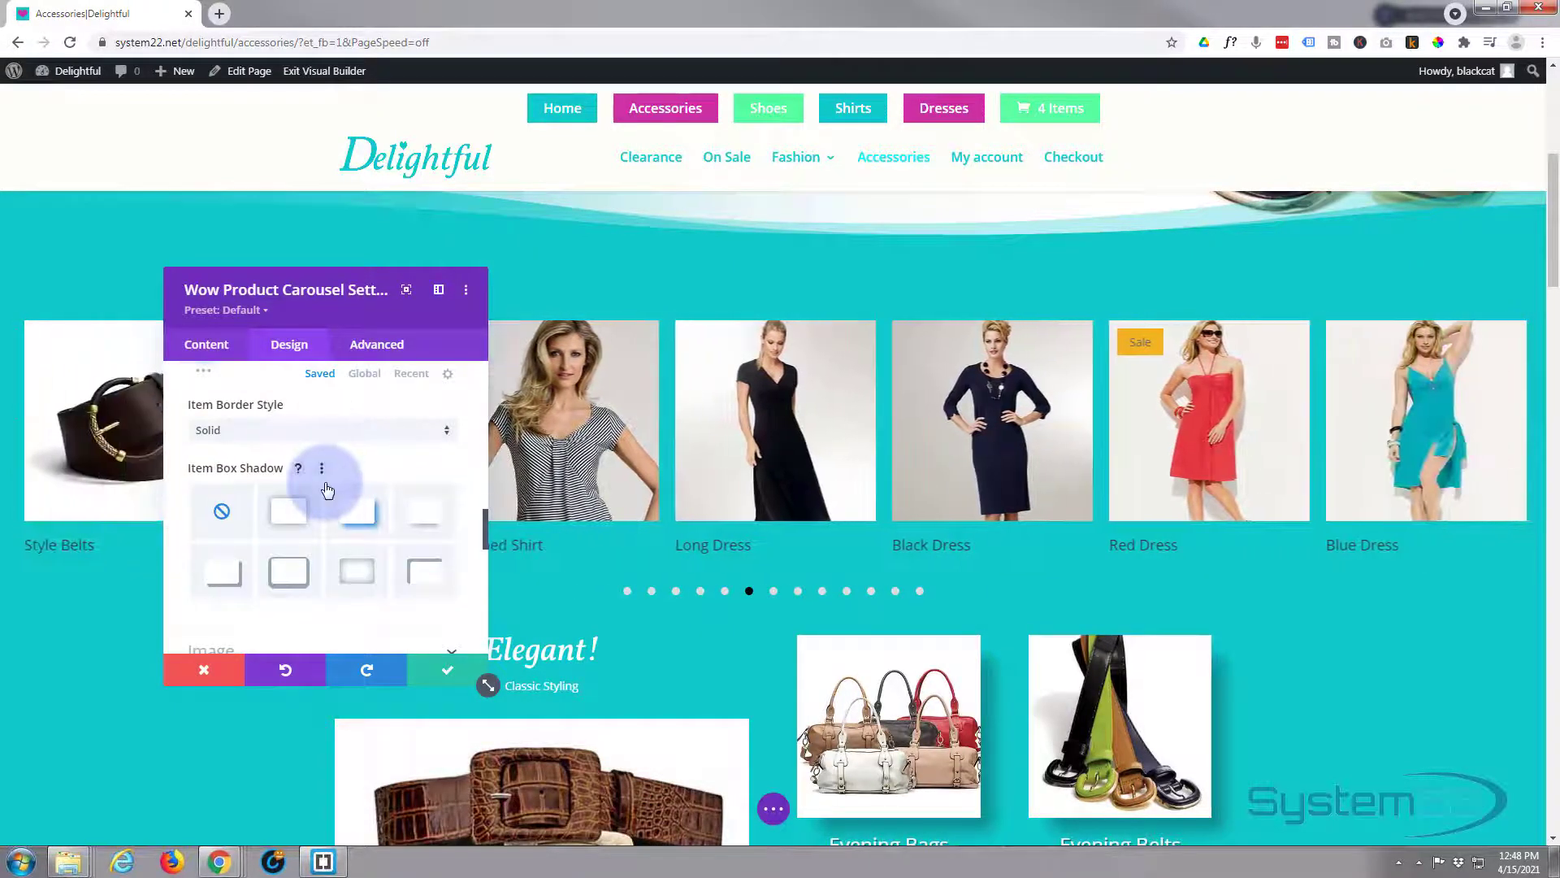
{"action": "scroll", "coordinate": [325, 485], "scroll_direction": "down", "scroll_amount": 3}
{"action": "scroll", "coordinate": [325, 485], "scroll_direction": "down", "scroll_amount": 1}
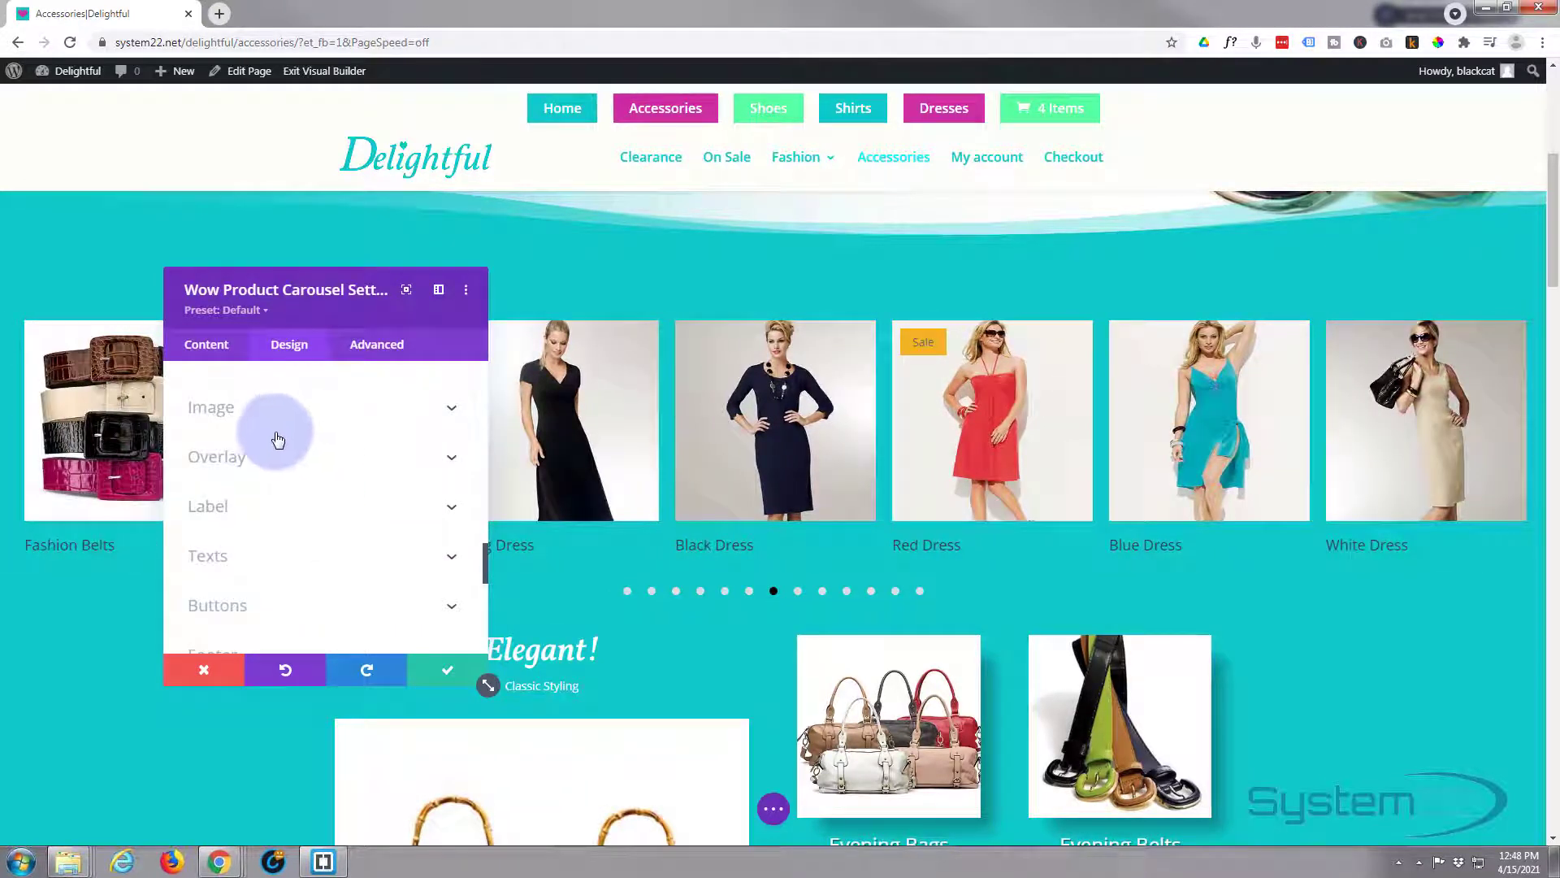
{"action": "scroll", "coordinate": [257, 515], "scroll_direction": "up", "scroll_amount": 4}
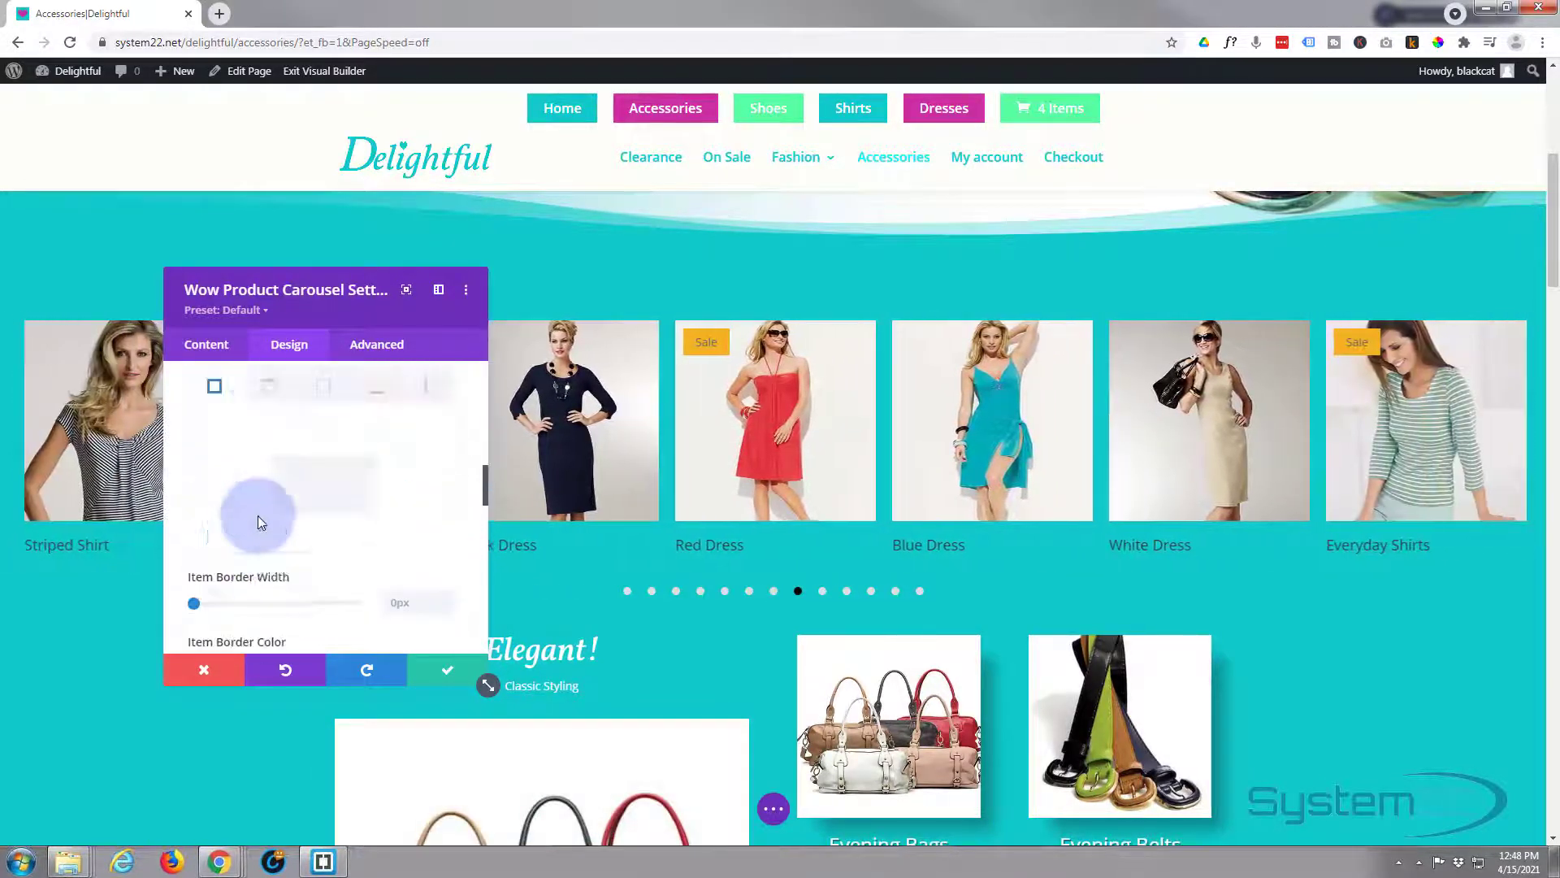
{"action": "scroll", "coordinate": [258, 515], "scroll_direction": "up", "scroll_amount": 6}
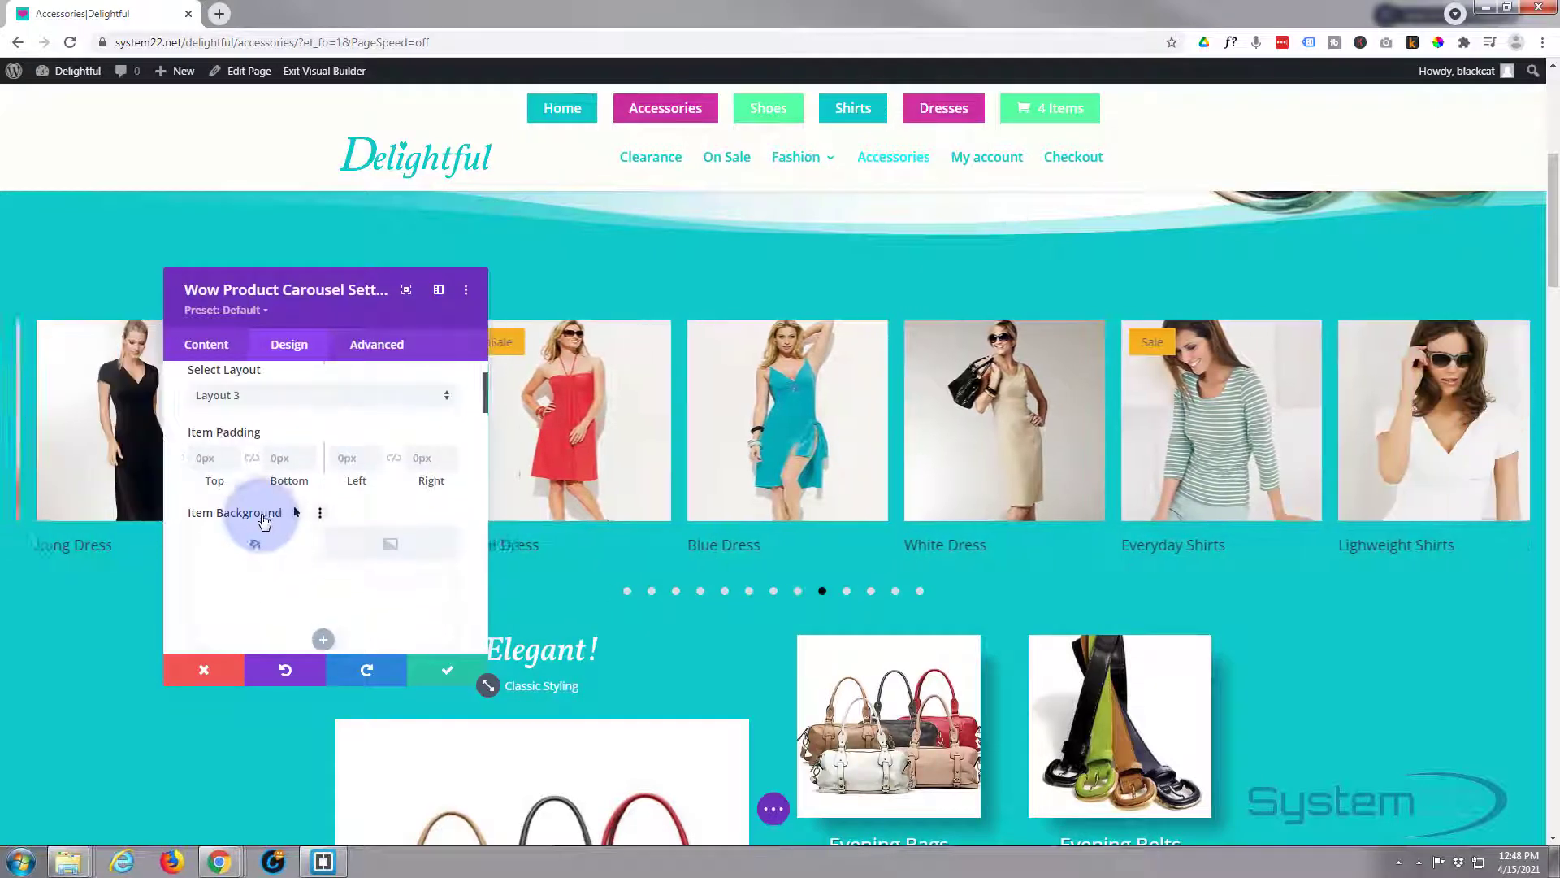
{"action": "scroll", "coordinate": [261, 515], "scroll_direction": "up", "scroll_amount": 2}
{"action": "left_click", "coordinate": [361, 418]}
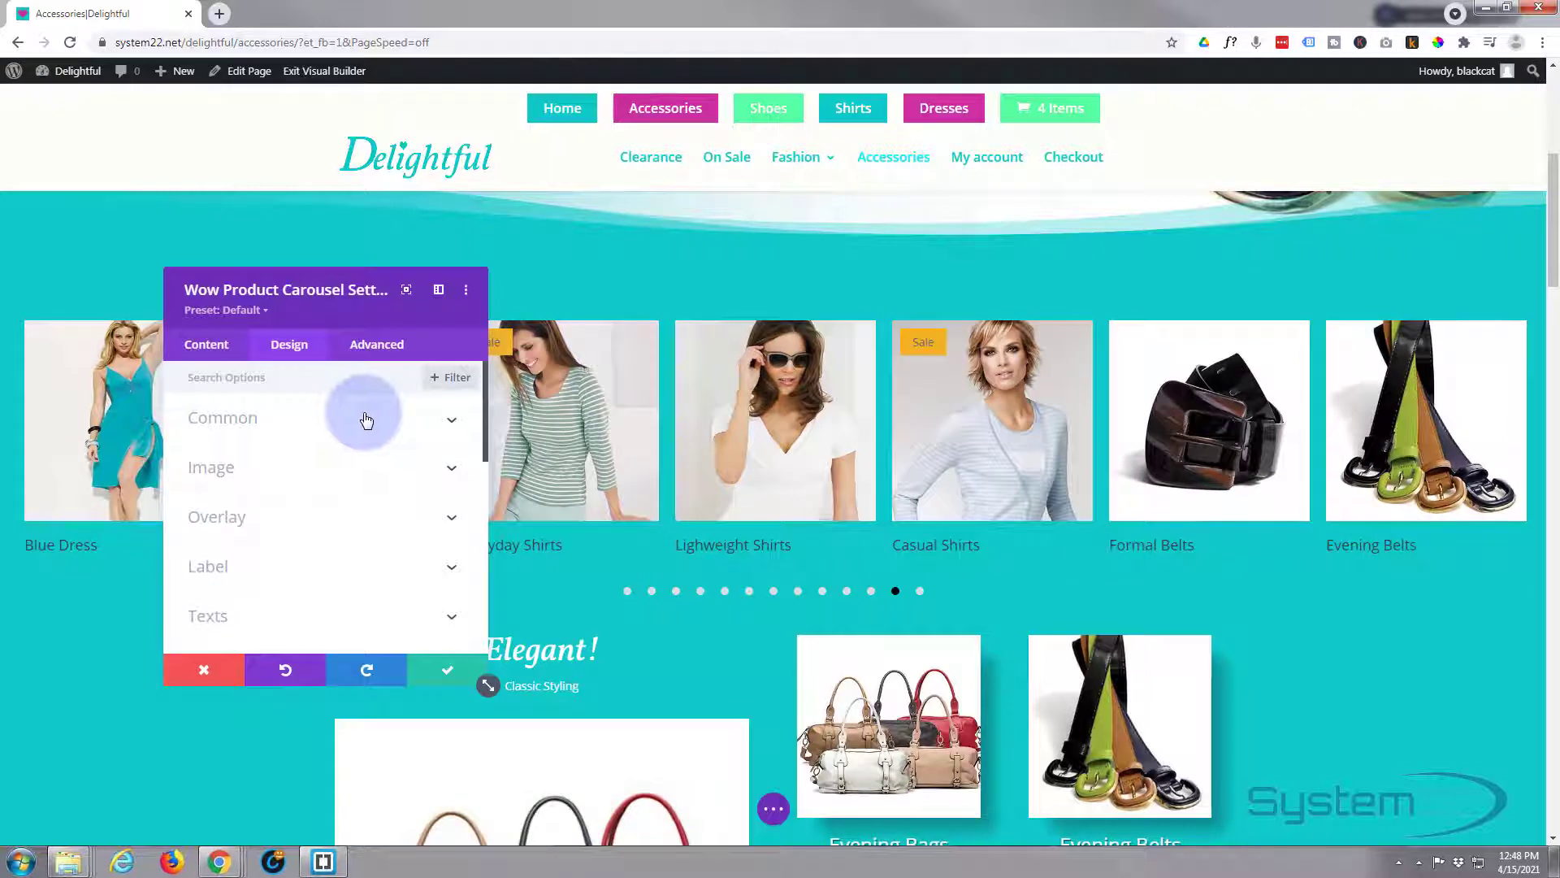
Open the carousel's Label design options and copy the Dresses button's colour code CC2FA2 with the ColorPick Eyedropper
{"action": "left_click", "coordinate": [286, 571]}
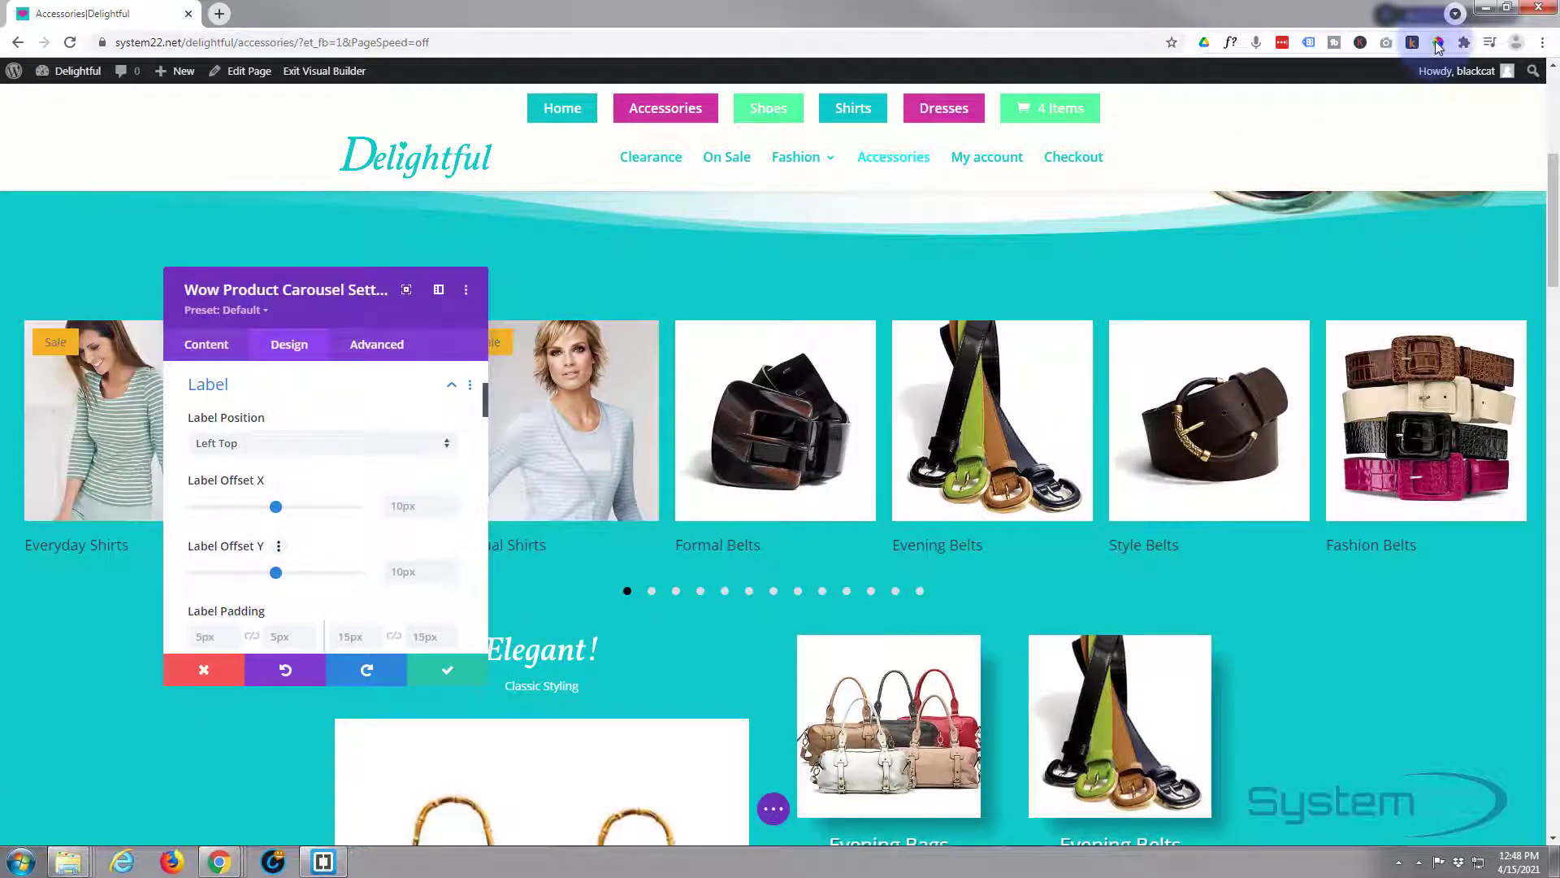
{"action": "left_click", "coordinate": [1410, 42]}
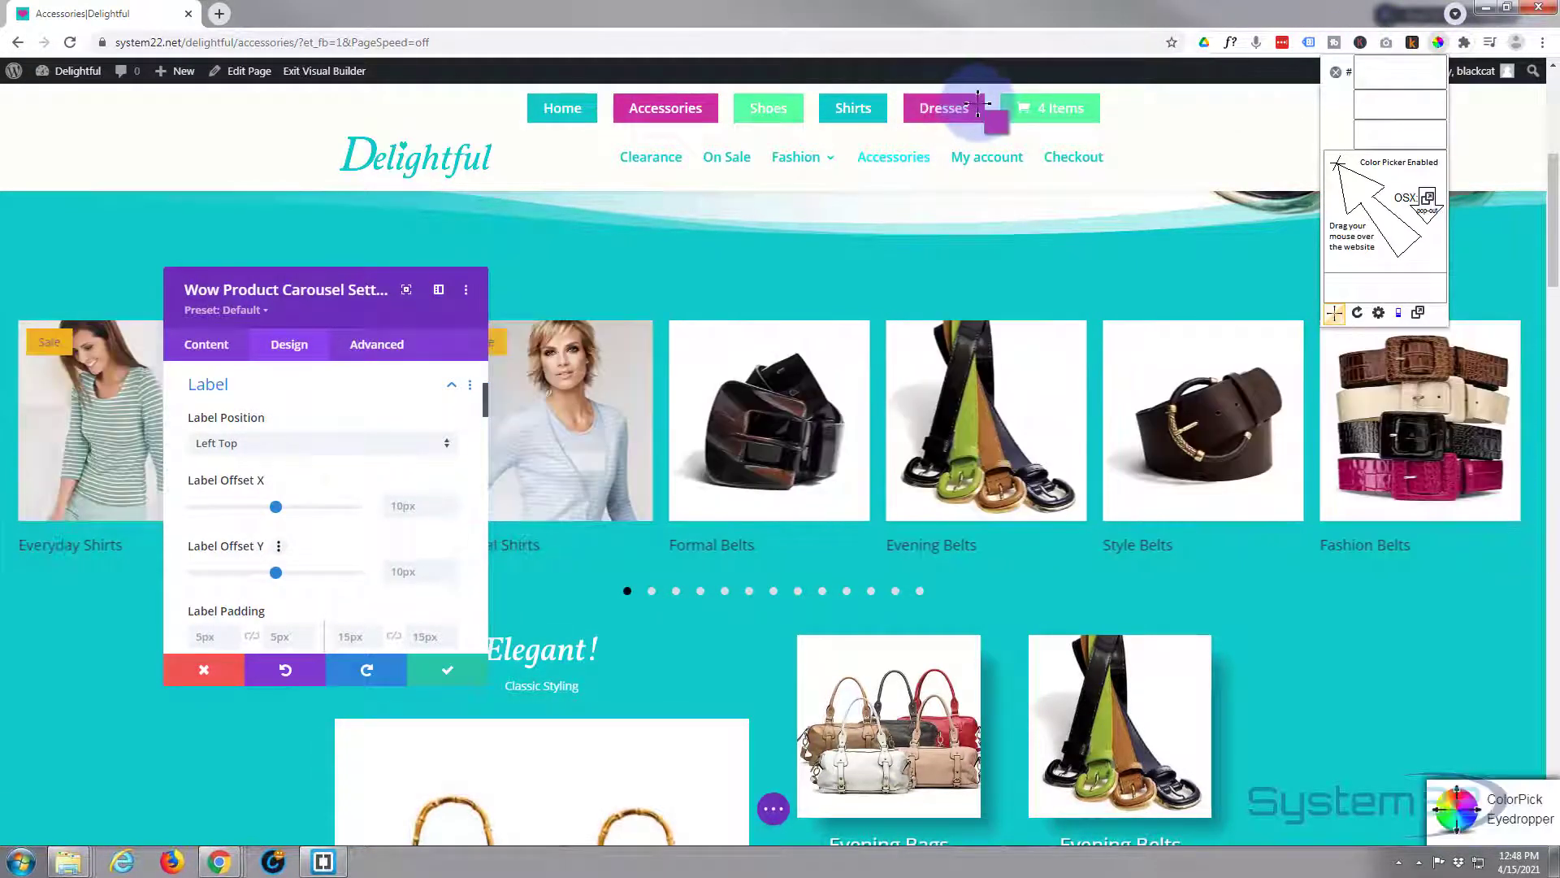
{"action": "left_click", "coordinate": [977, 103]}
{"action": "right_click", "coordinate": [1027, 128]}
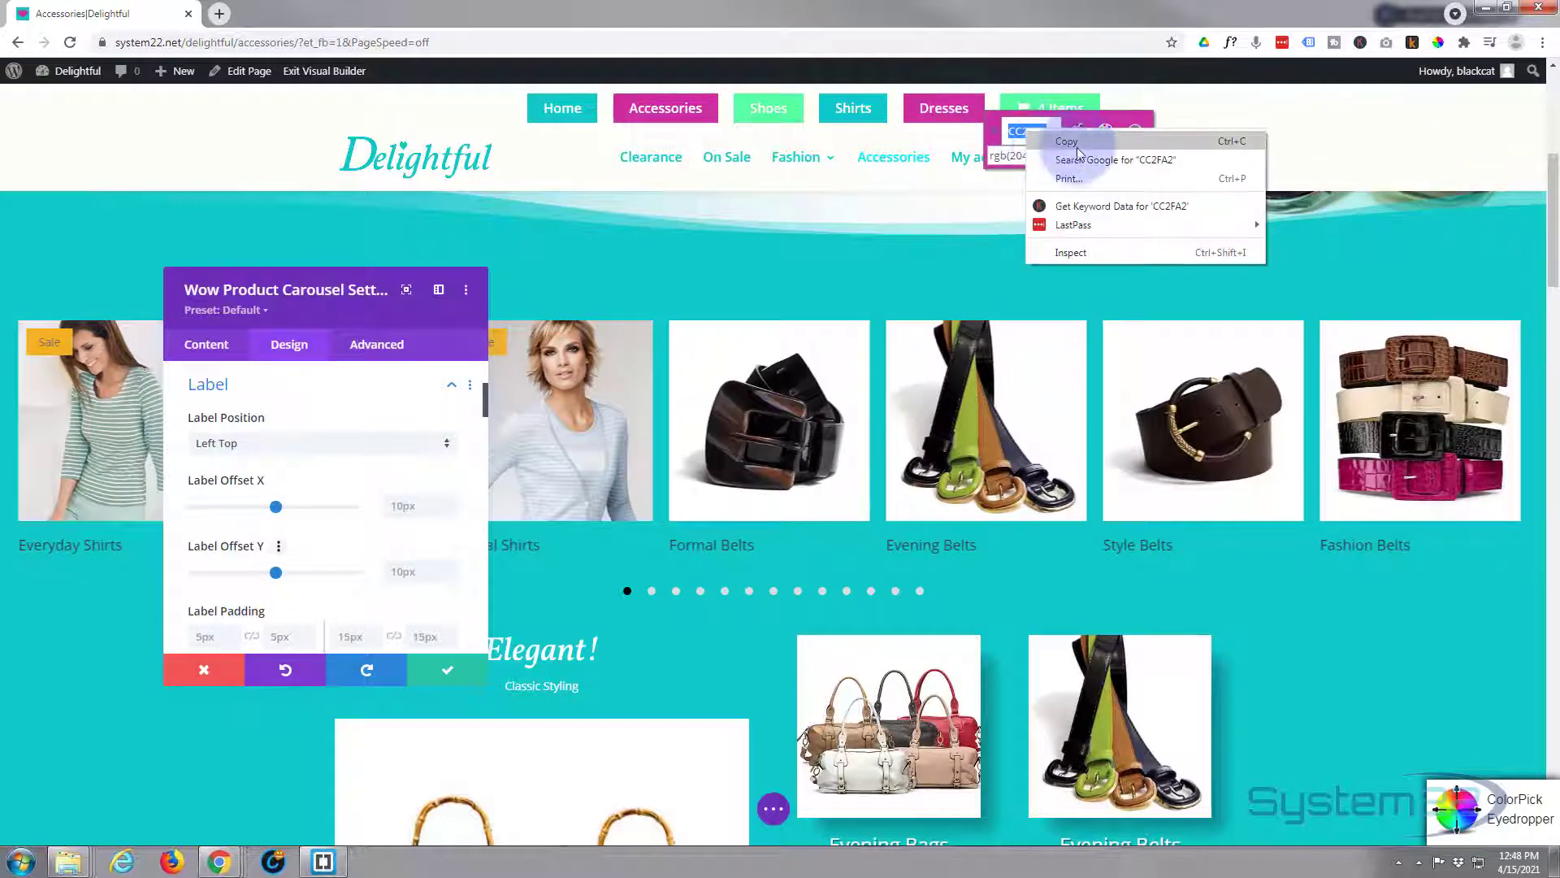
{"action": "left_click", "coordinate": [1104, 142]}
{"action": "left_click", "coordinate": [1136, 132]}
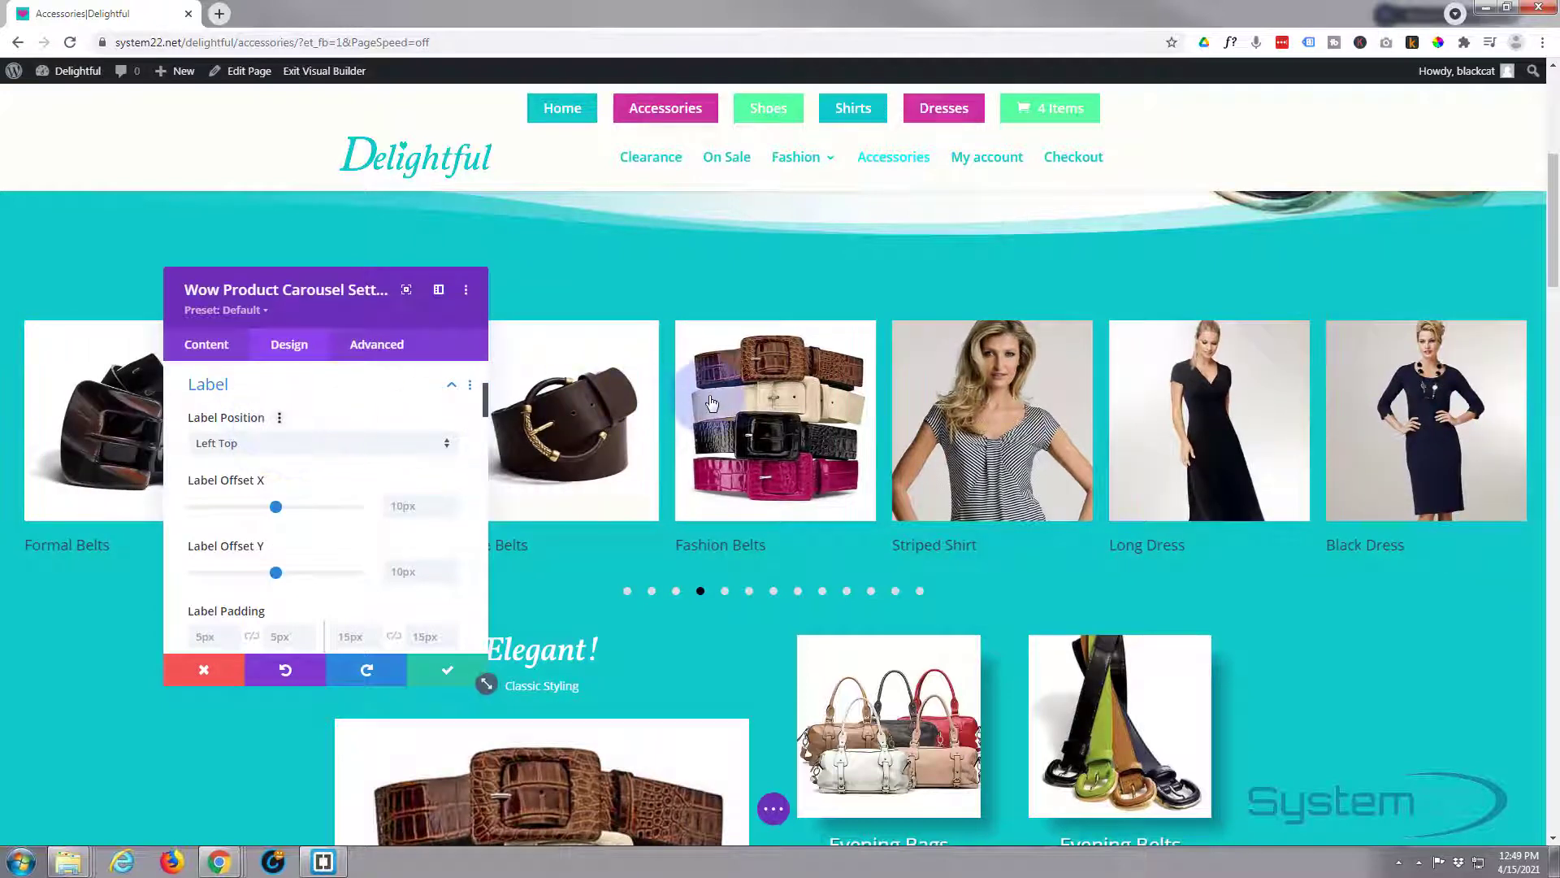
Check the Label Position choices, keeping Left Top, and set the Label Background colour to #cc2fa2
{"action": "mouse_move", "coordinate": [750, 392]}
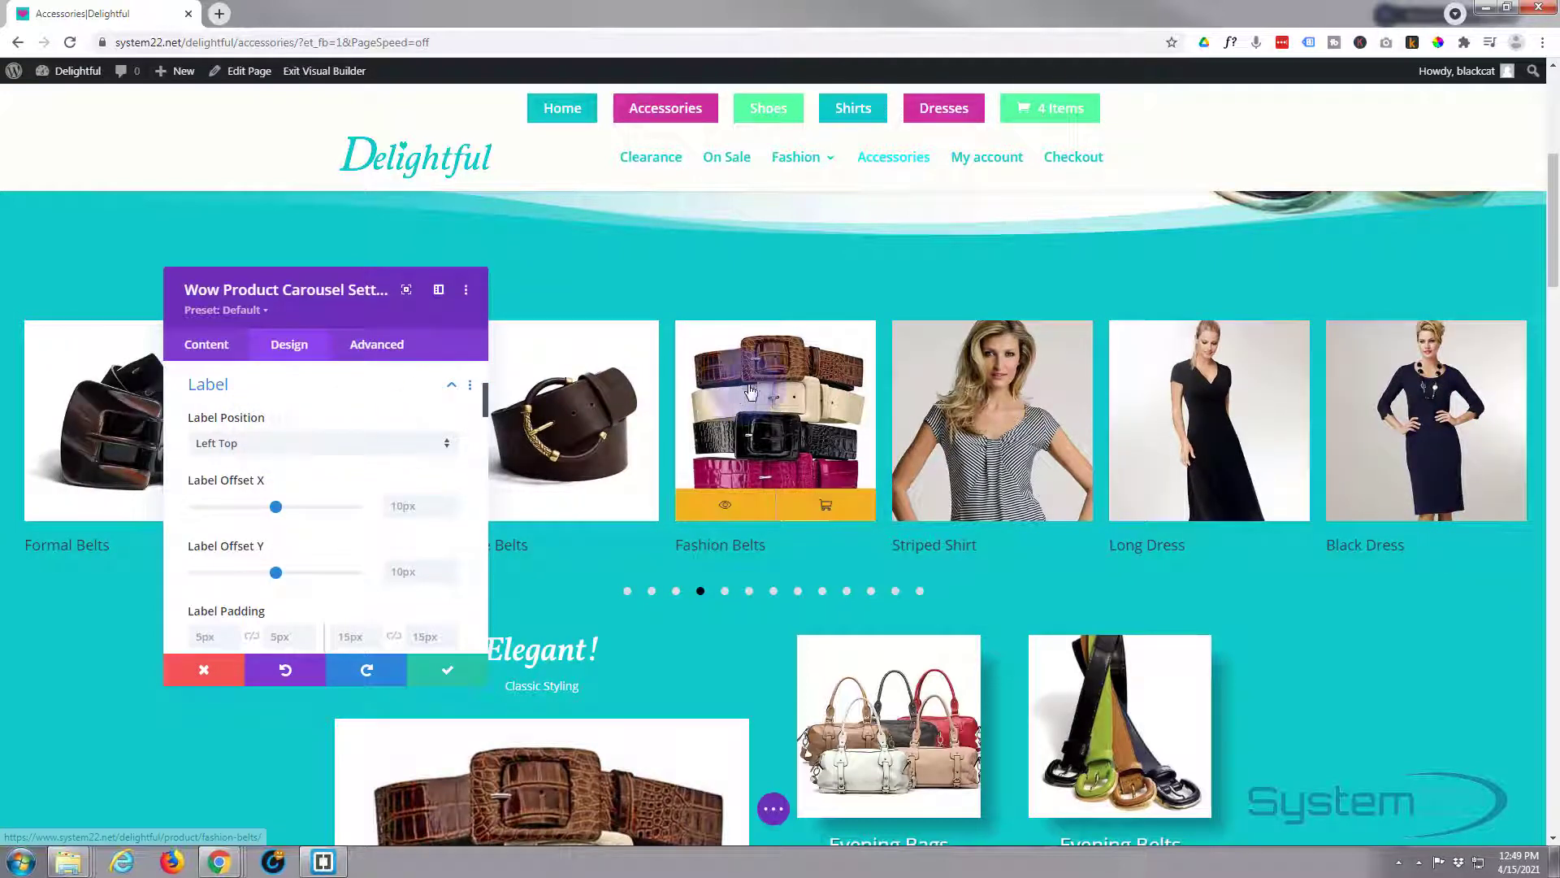
{"action": "left_click", "coordinate": [250, 452]}
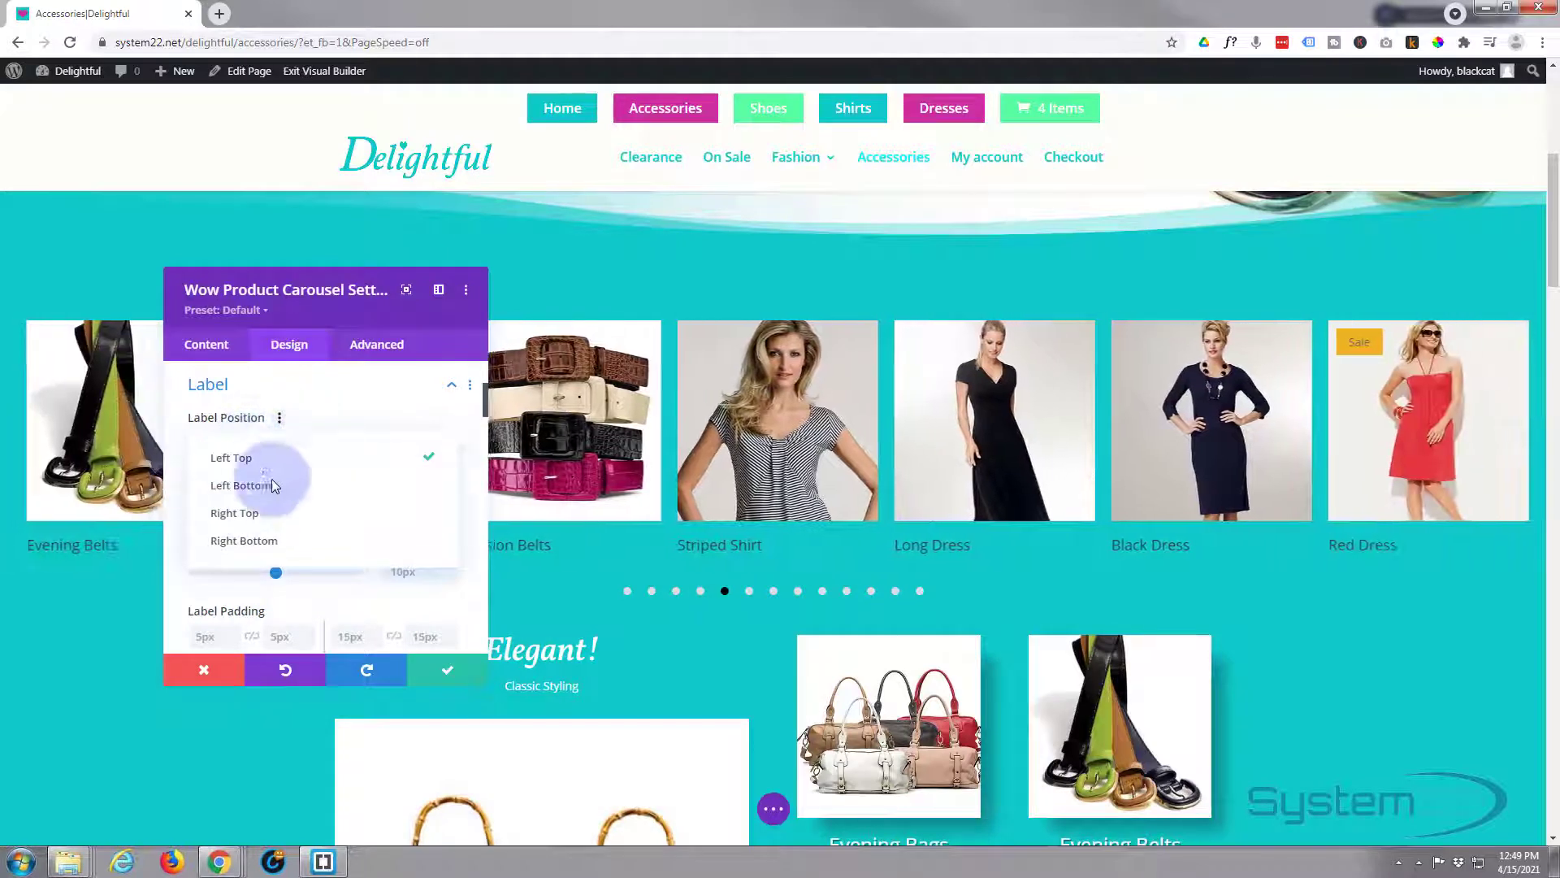
{"action": "left_click", "coordinate": [242, 494]}
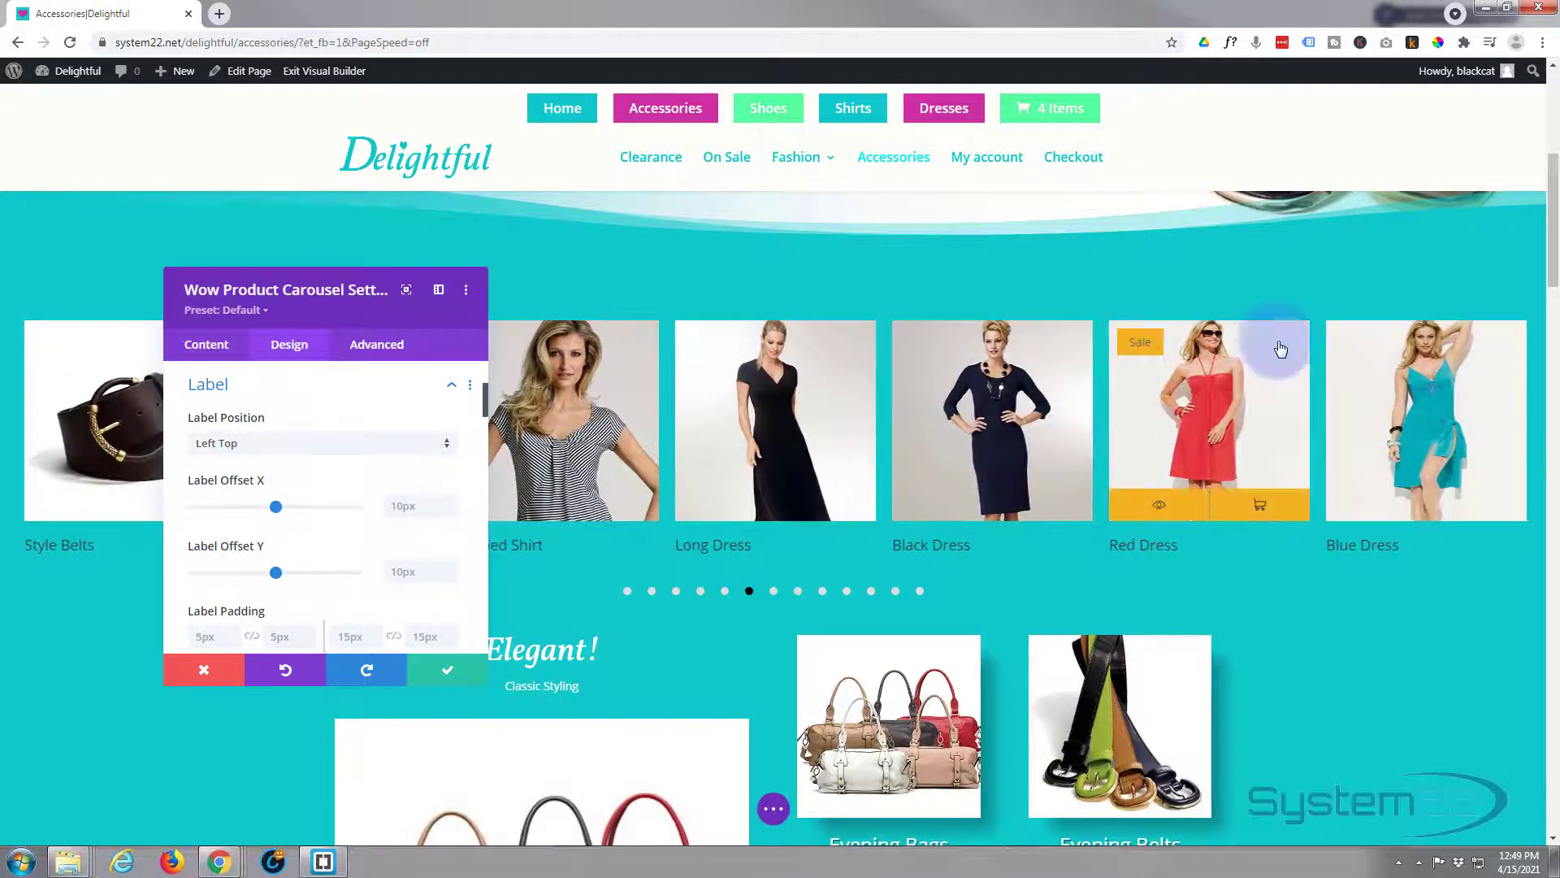
{"action": "scroll", "coordinate": [394, 455], "scroll_direction": "down", "scroll_amount": 5}
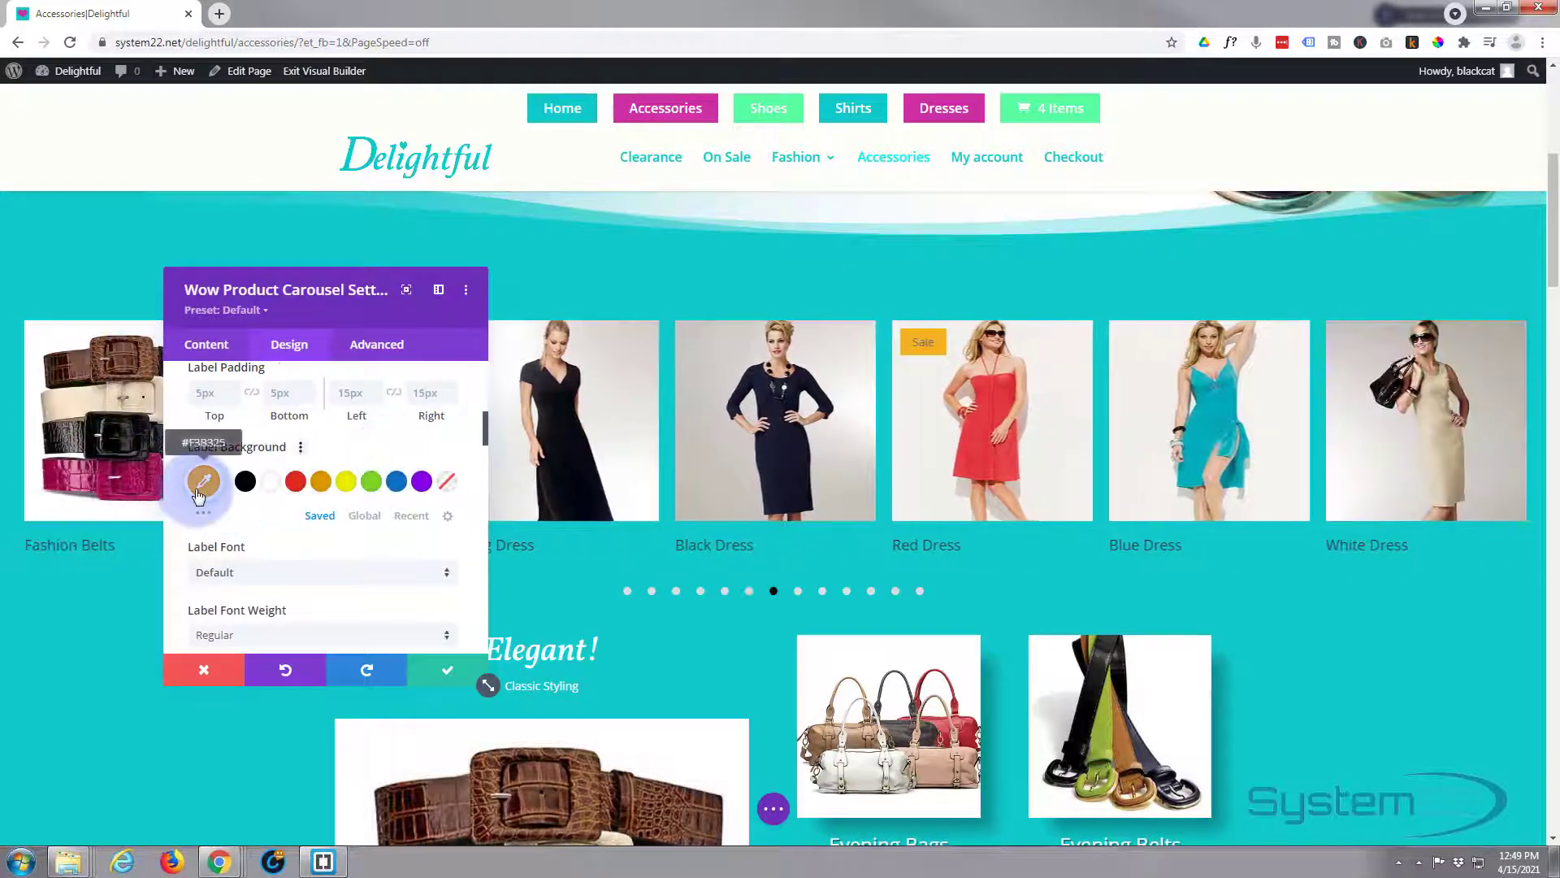
{"action": "left_click", "coordinate": [206, 492]}
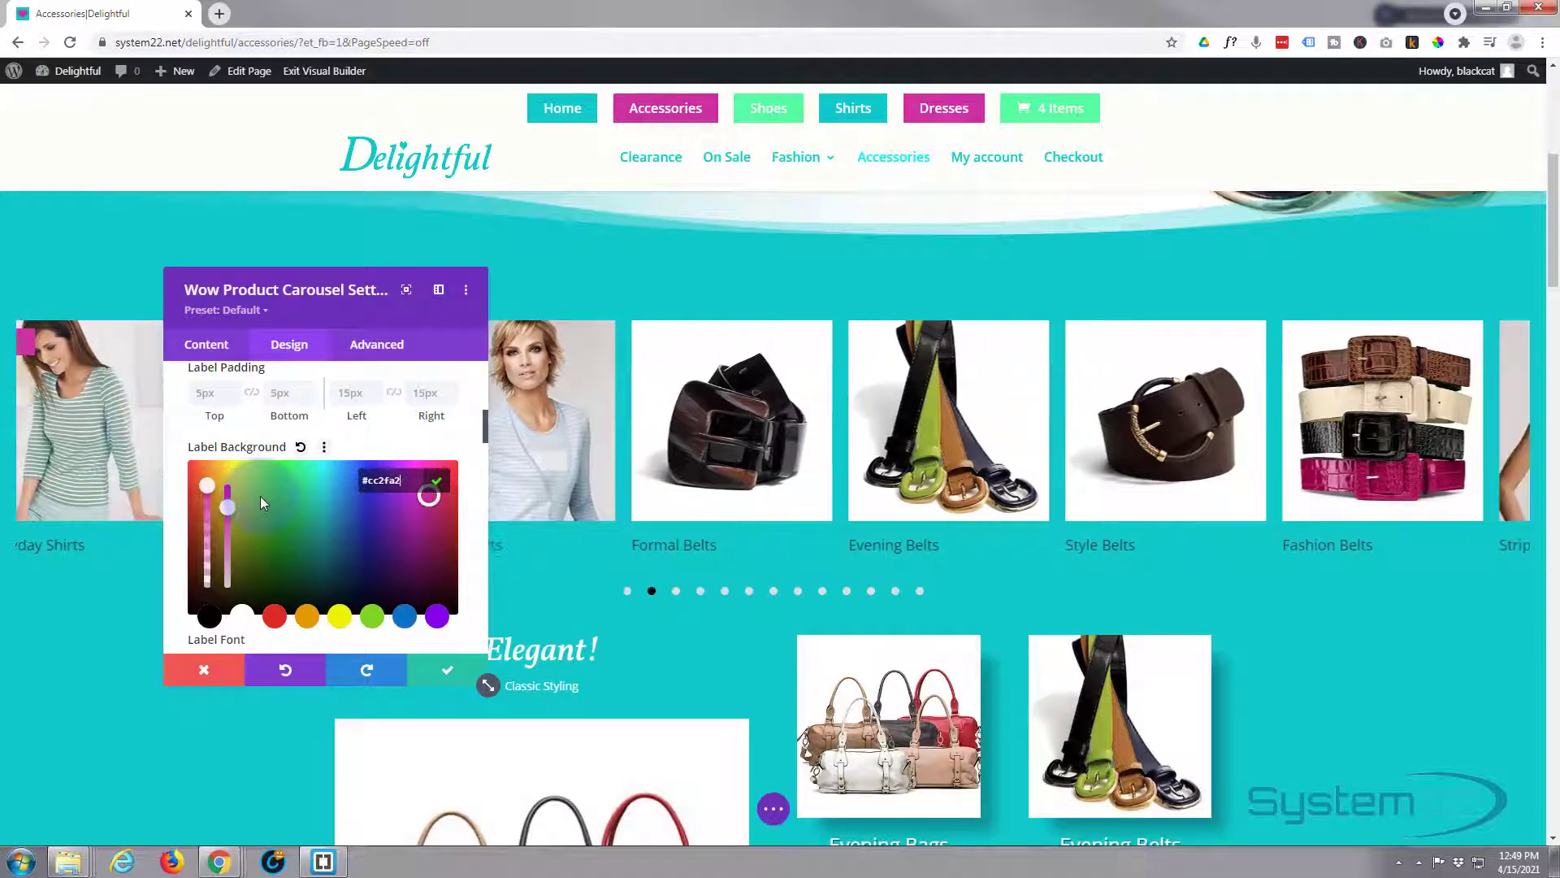
Set the carousel's Label Text Color to white (#ffffff)
{"action": "scroll", "coordinate": [260, 496], "scroll_direction": "down", "scroll_amount": 3}
{"action": "scroll", "coordinate": [260, 496], "scroll_direction": "down", "scroll_amount": 3}
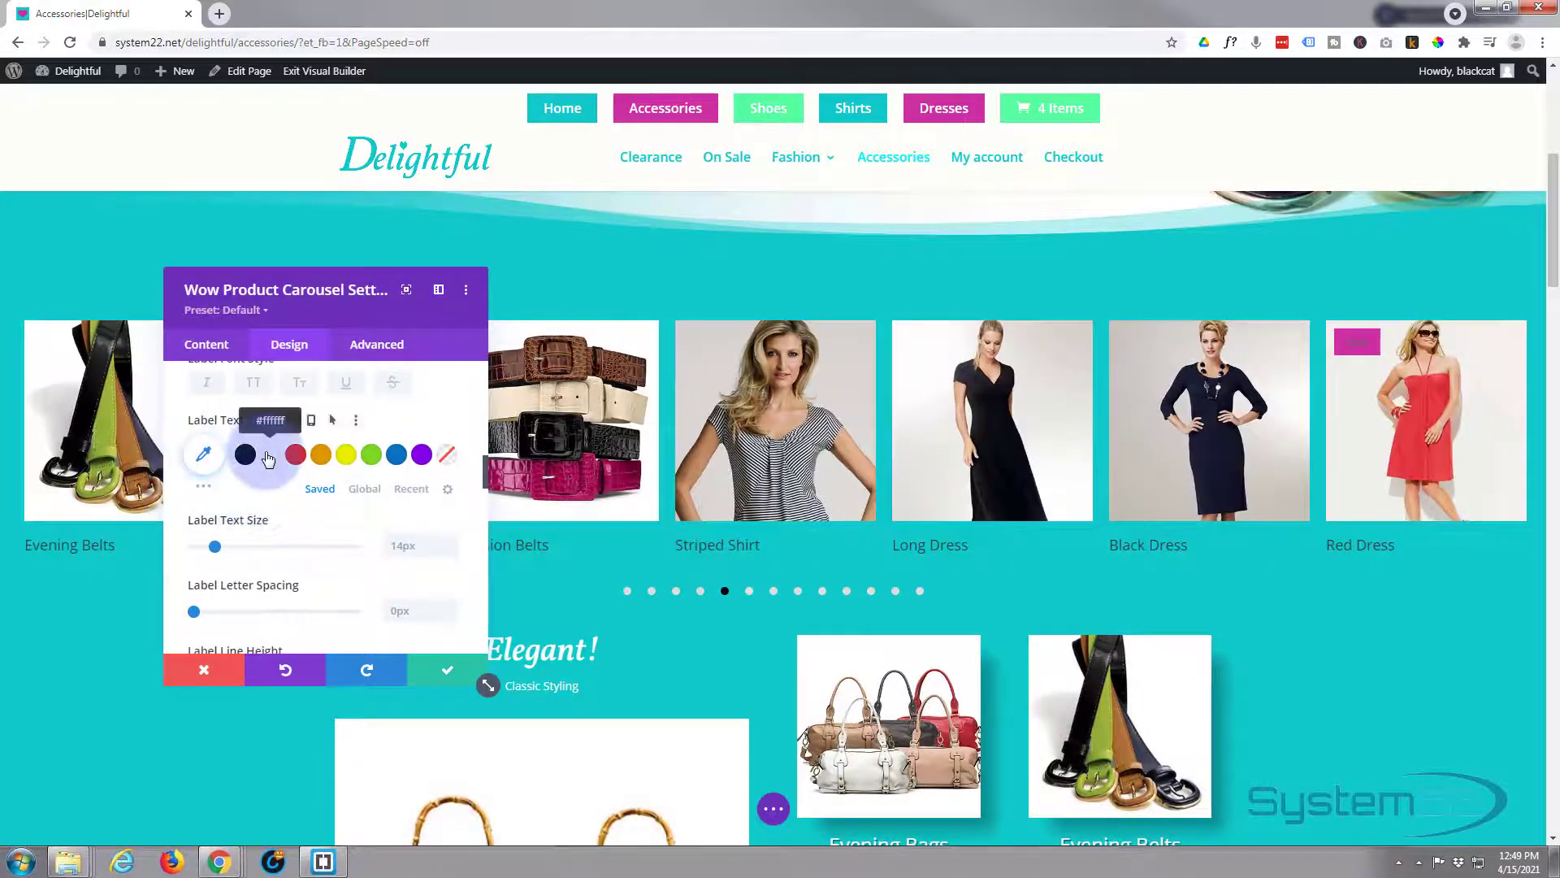
{"action": "left_click", "coordinate": [268, 459]}
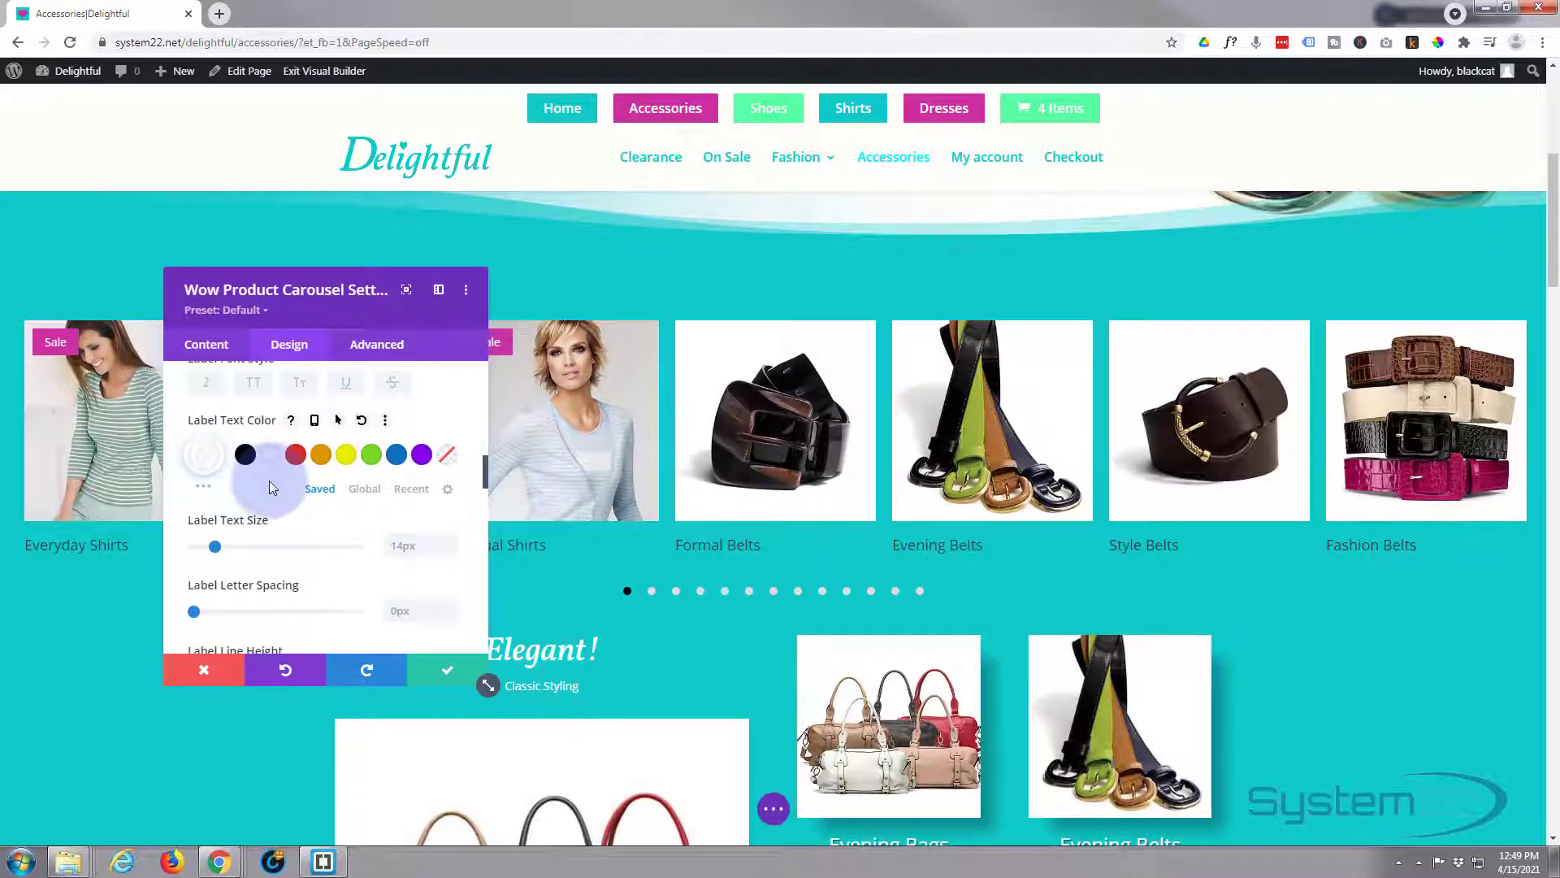
Centre-align the product texts in the carousel's common Texts design settings
{"action": "scroll", "coordinate": [270, 480], "scroll_direction": "down", "scroll_amount": 3}
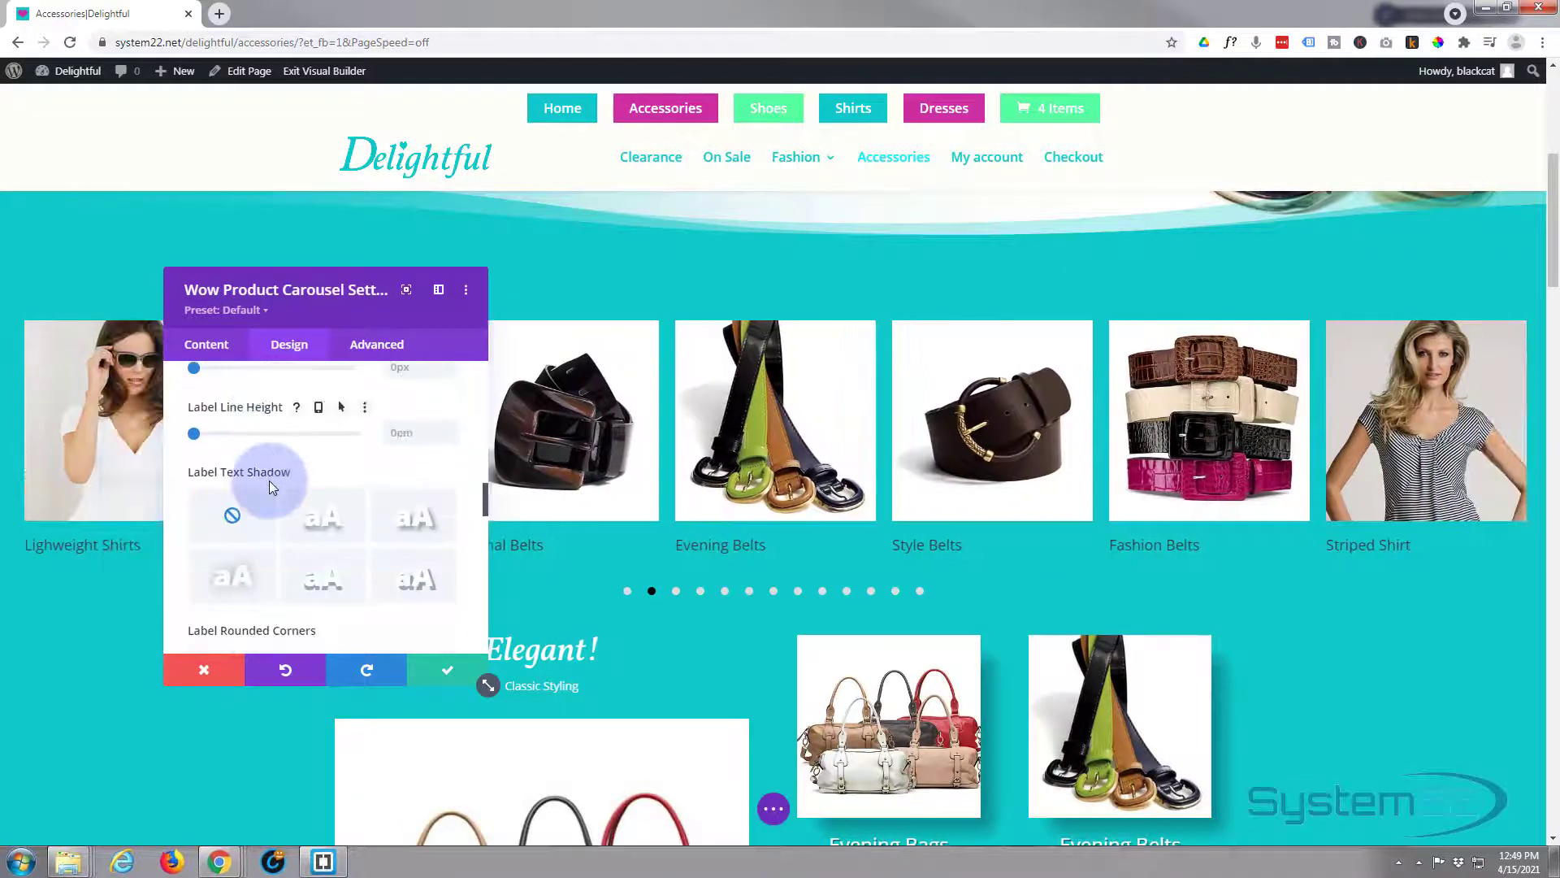
{"action": "scroll", "coordinate": [270, 480], "scroll_direction": "down", "scroll_amount": 5}
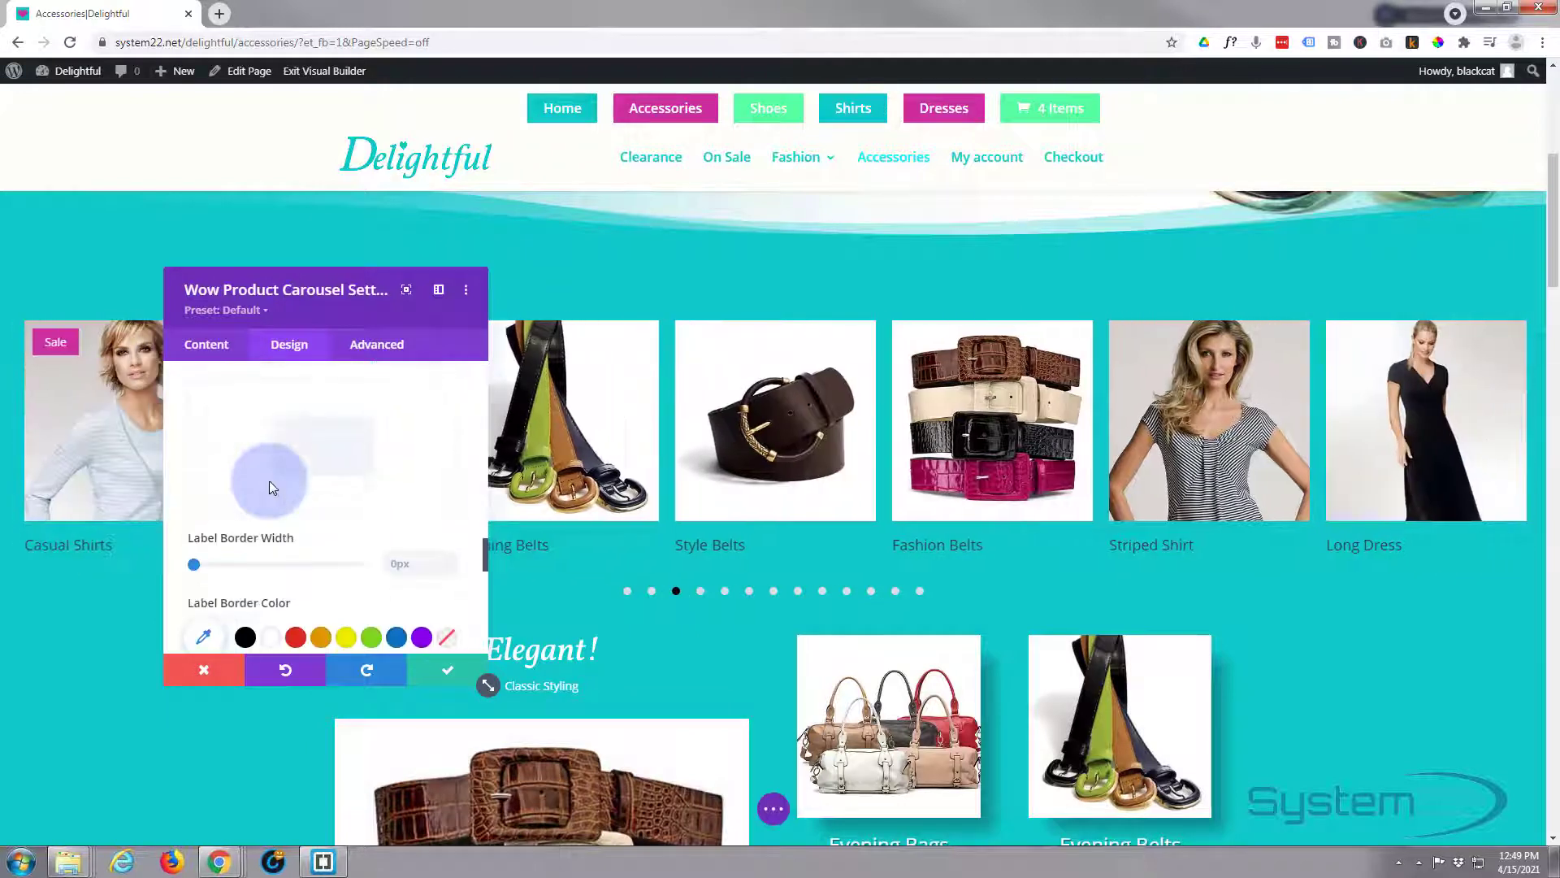
{"action": "scroll", "coordinate": [270, 481], "scroll_direction": "down", "scroll_amount": 5}
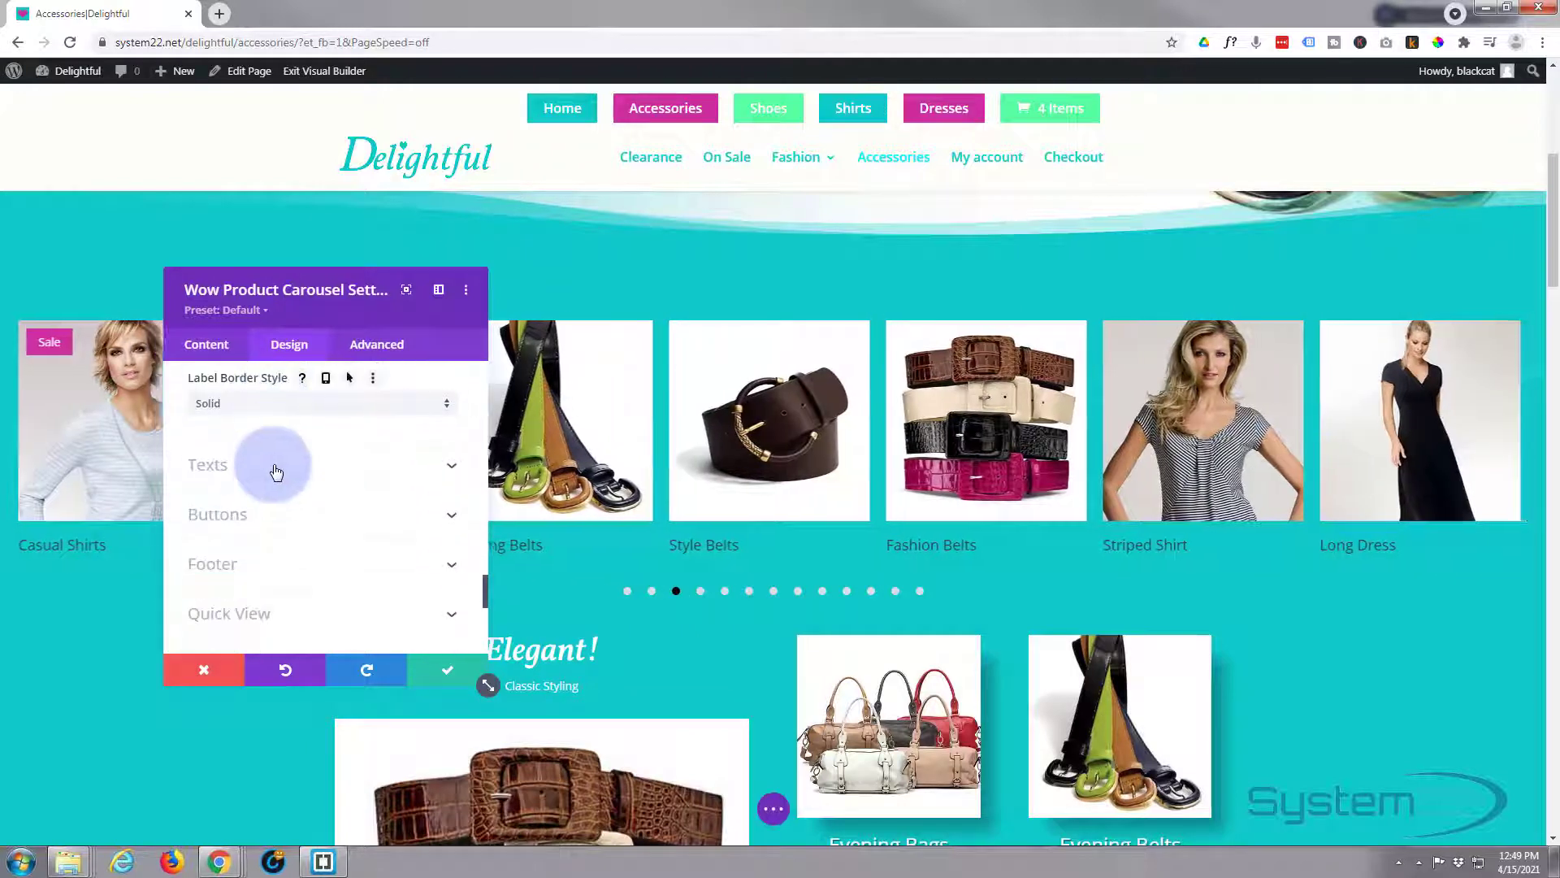
{"action": "left_click", "coordinate": [276, 467]}
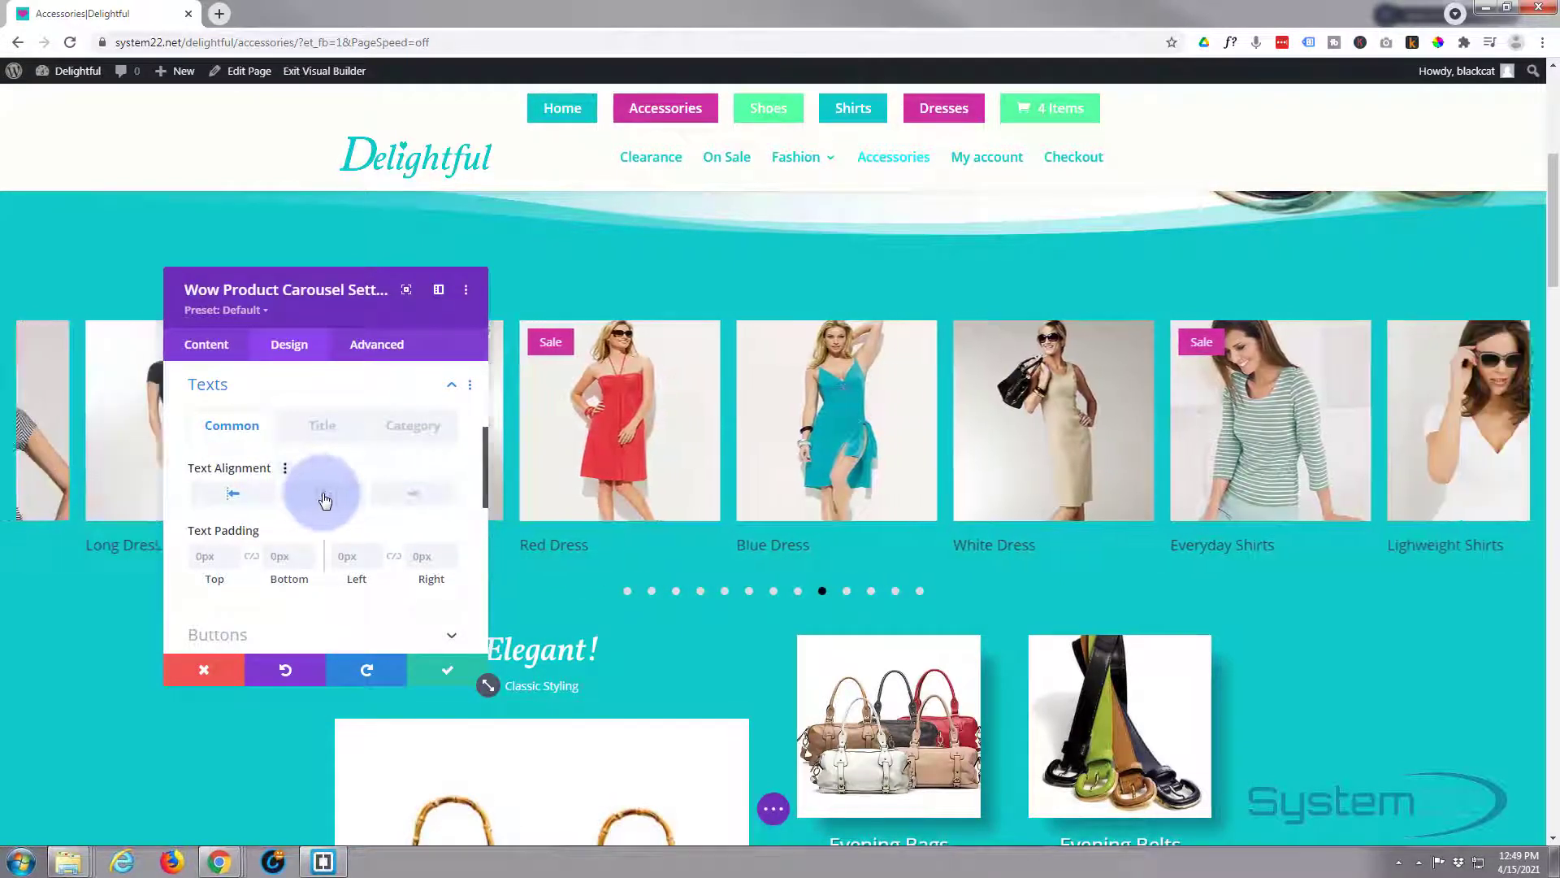
{"action": "left_click", "coordinate": [324, 499]}
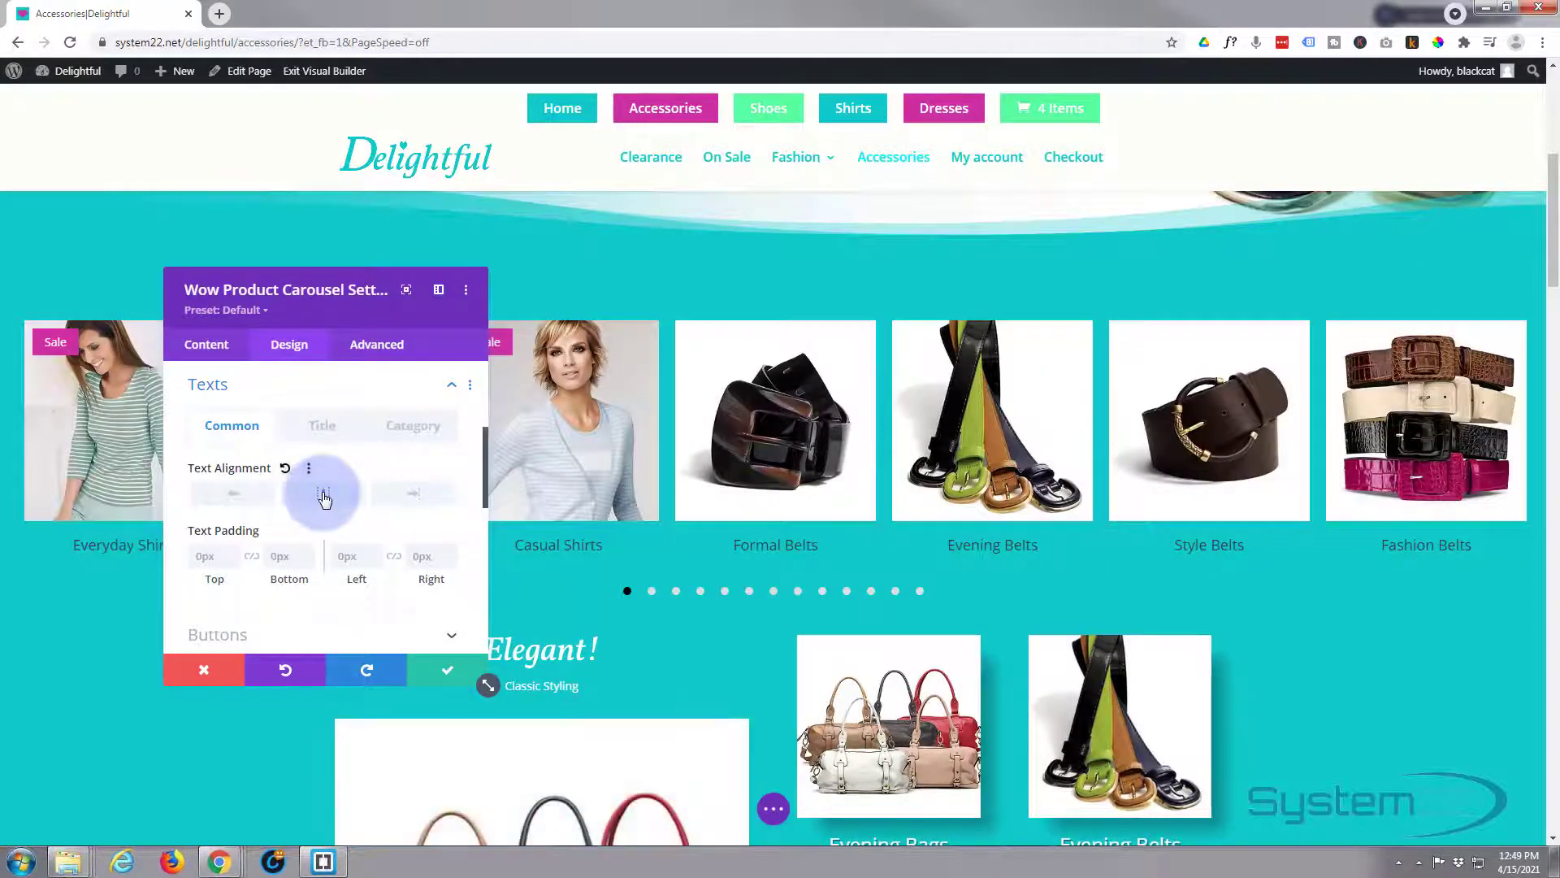
{"action": "scroll", "coordinate": [325, 499], "scroll_direction": "down", "scroll_amount": 1}
{"action": "scroll", "coordinate": [325, 497], "scroll_direction": "up", "scroll_amount": 1}
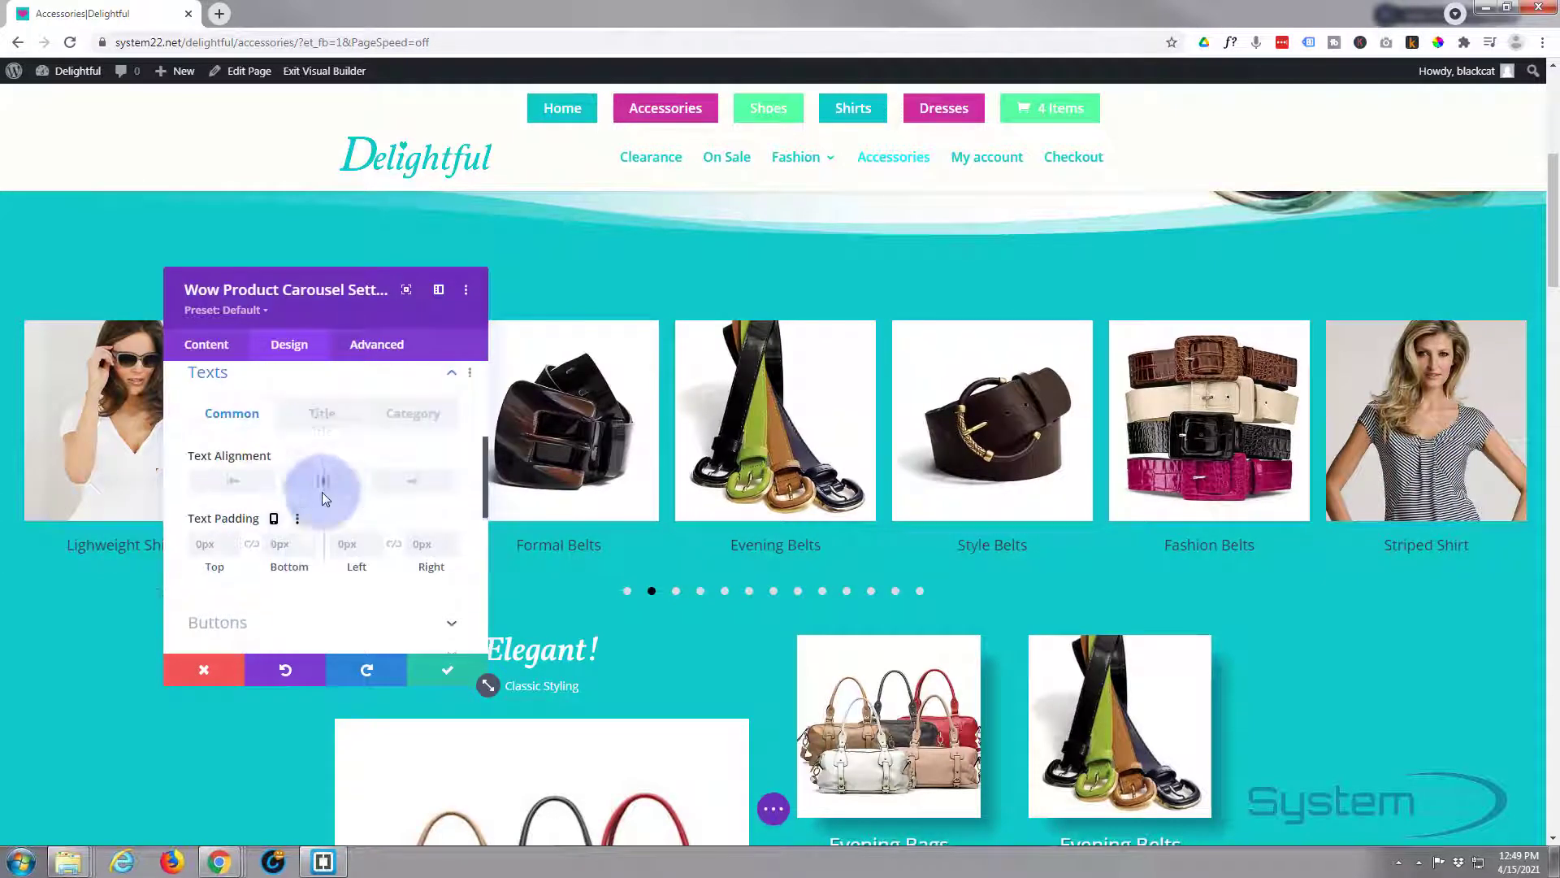
Set the carousel's Title Text Color to white (#ffffff)
{"action": "left_click", "coordinate": [325, 445]}
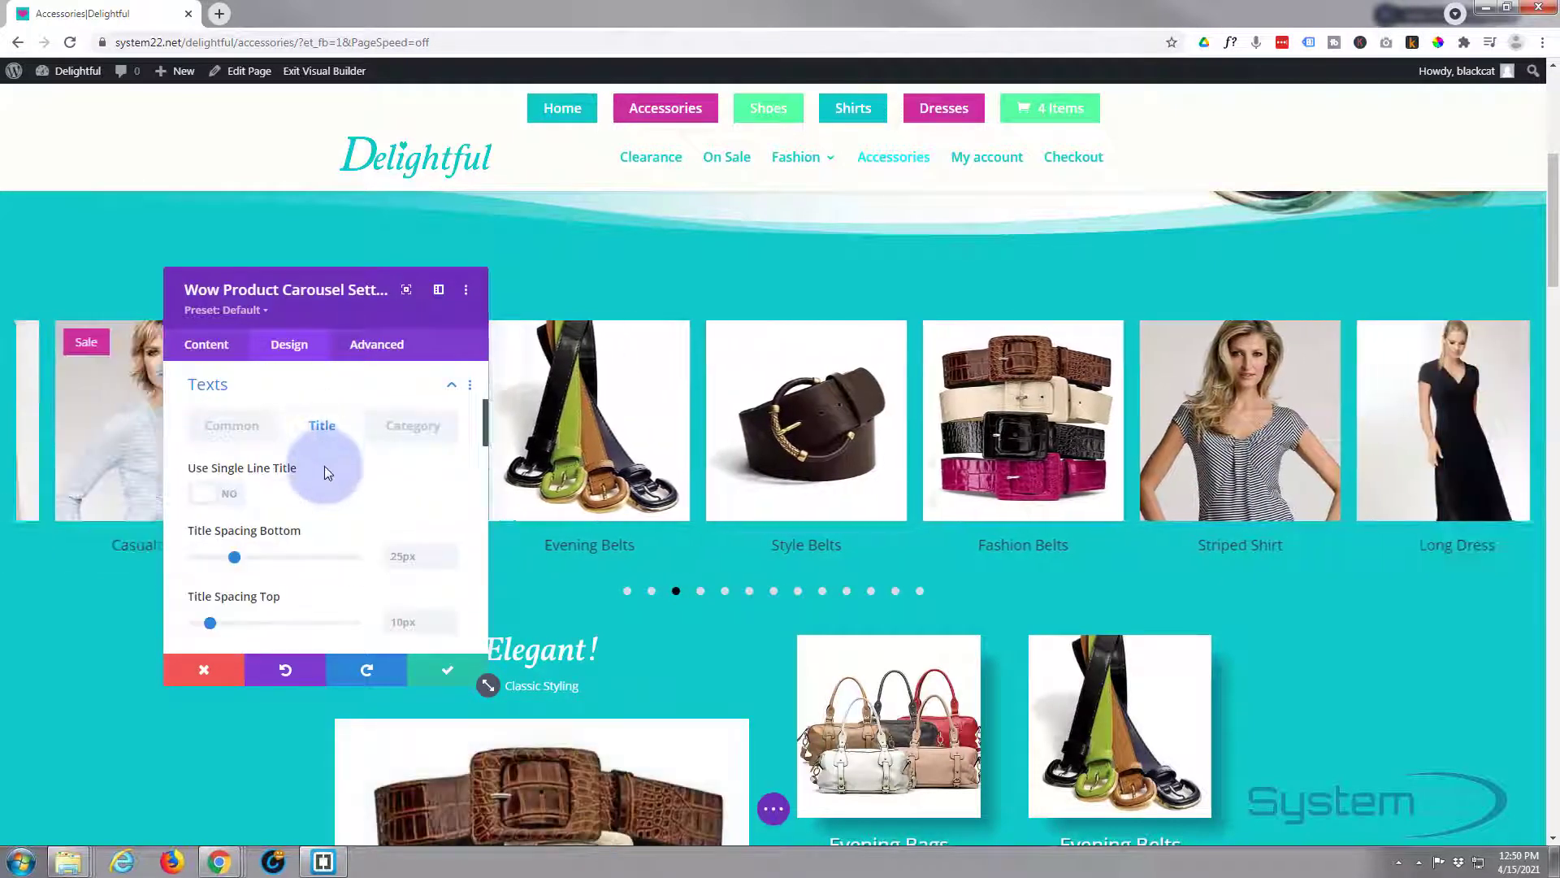
{"action": "scroll", "coordinate": [324, 467], "scroll_direction": "down", "scroll_amount": 3}
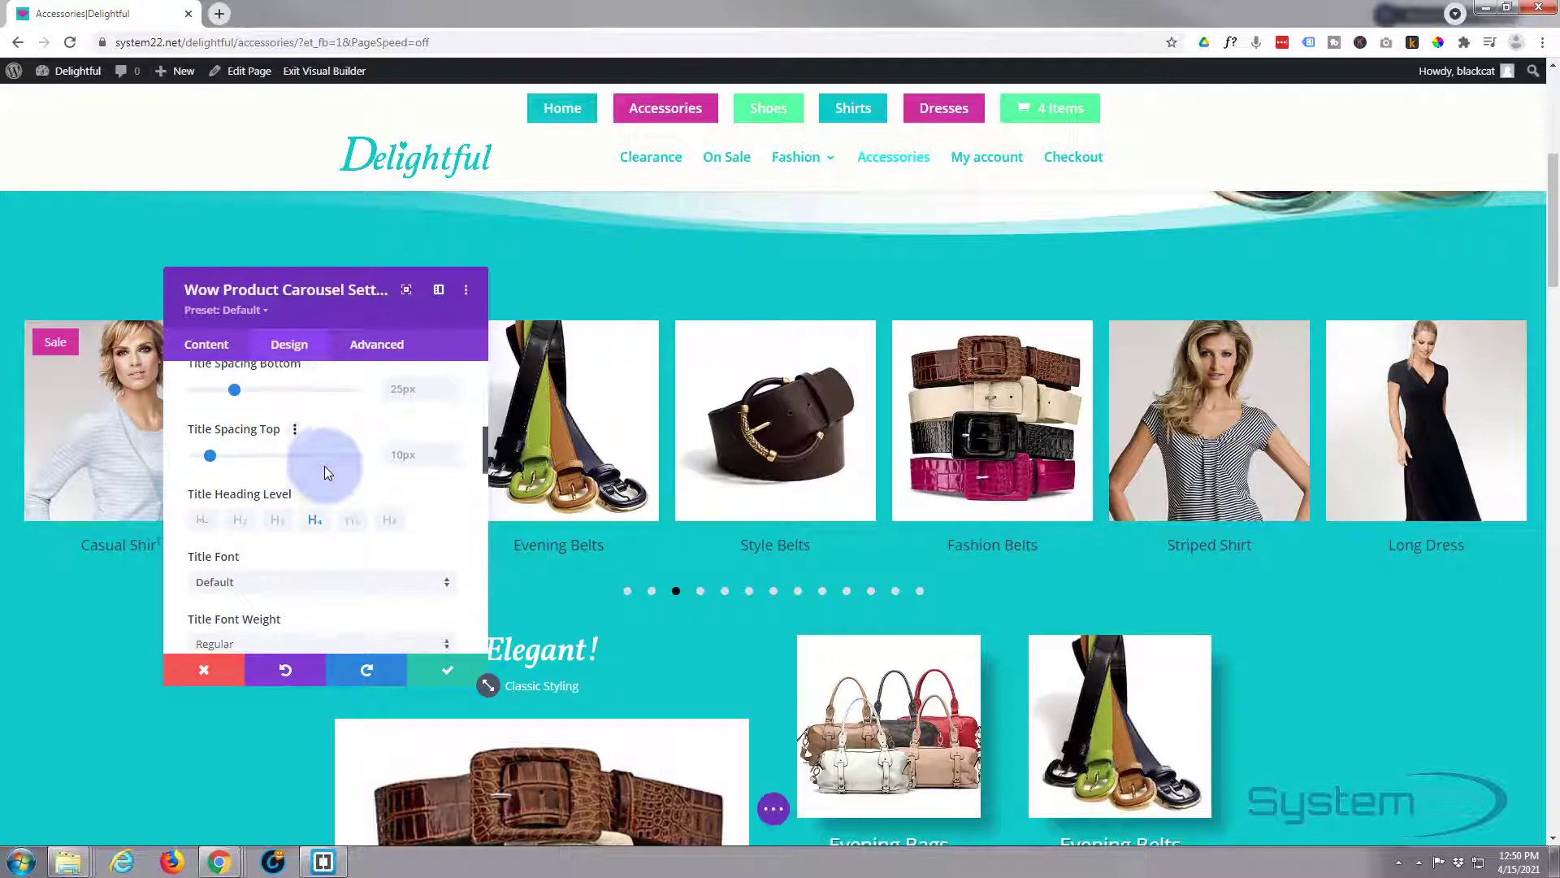
{"action": "scroll", "coordinate": [324, 465], "scroll_direction": "down", "scroll_amount": 2}
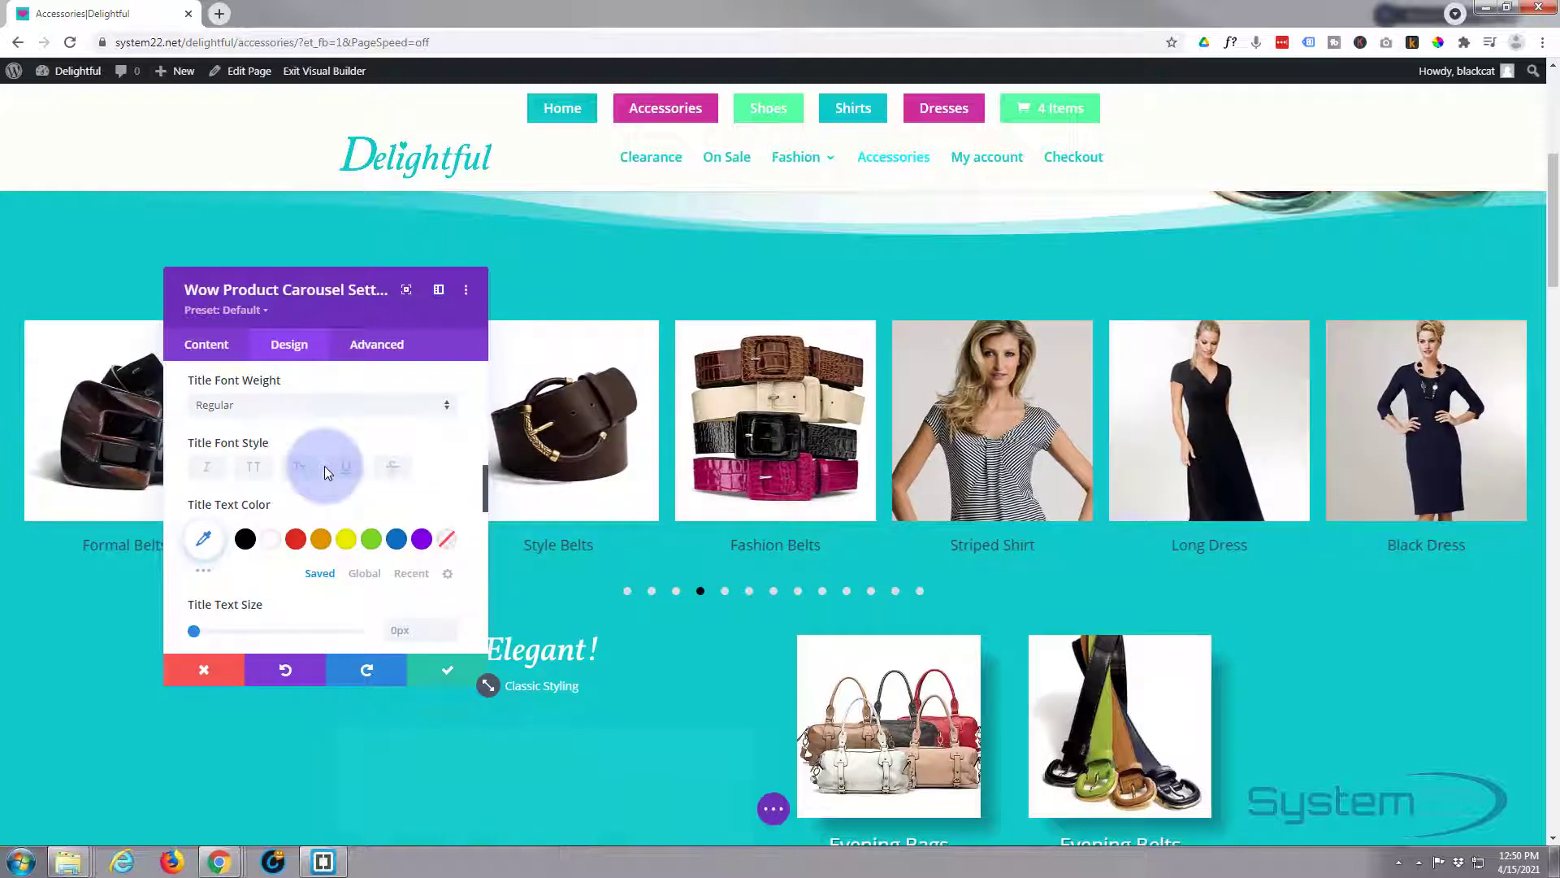
{"action": "left_click", "coordinate": [270, 543]}
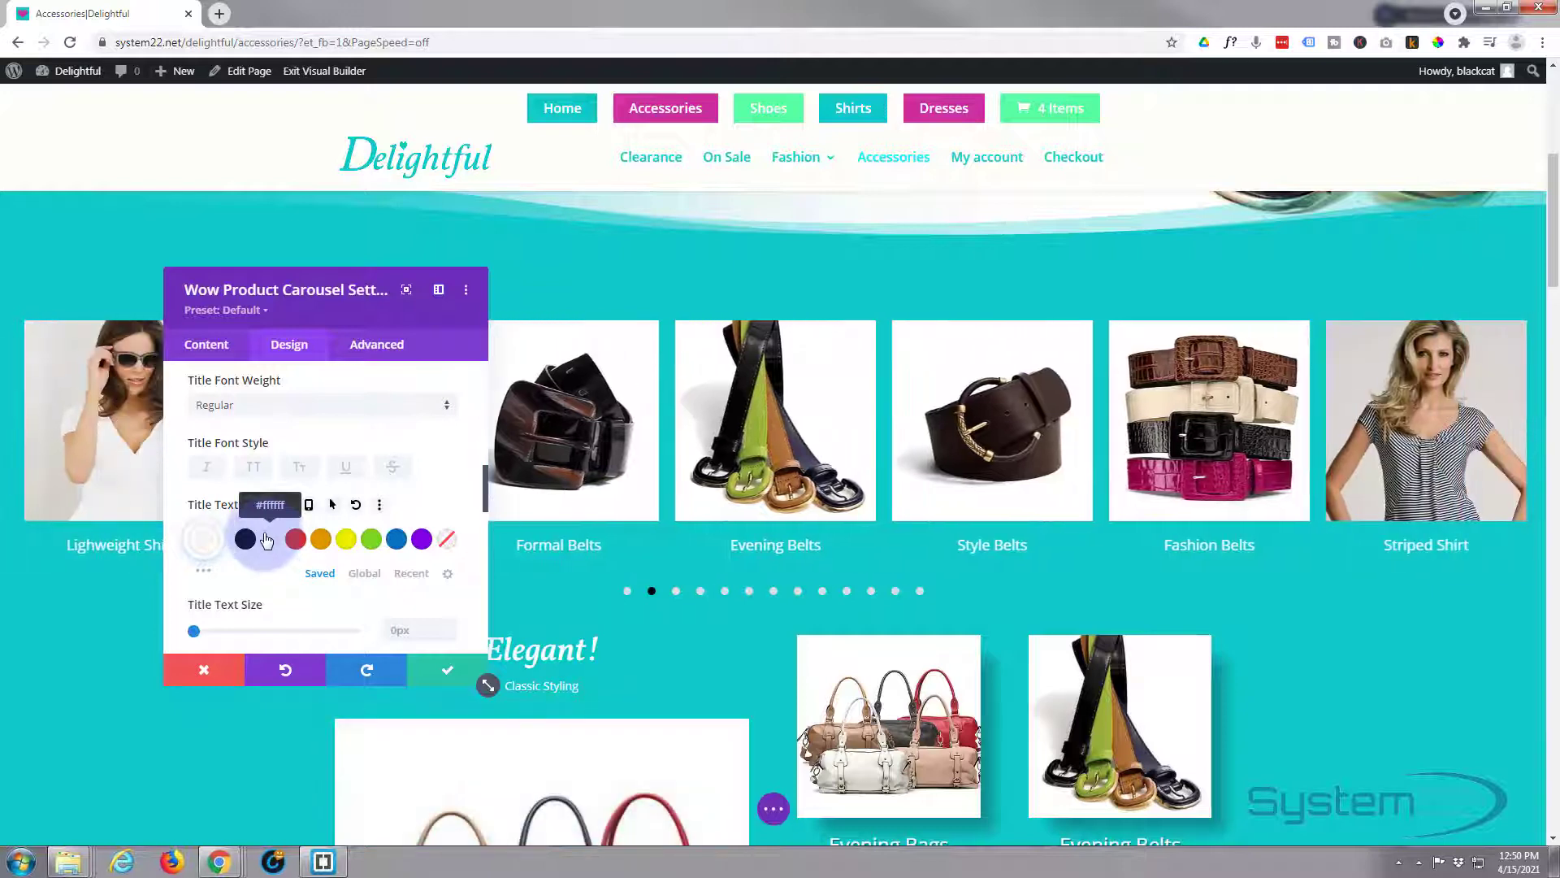
{"action": "scroll", "coordinate": [266, 538], "scroll_direction": "up", "scroll_amount": 2}
{"action": "scroll", "coordinate": [266, 539], "scroll_direction": "up", "scroll_amount": 3}
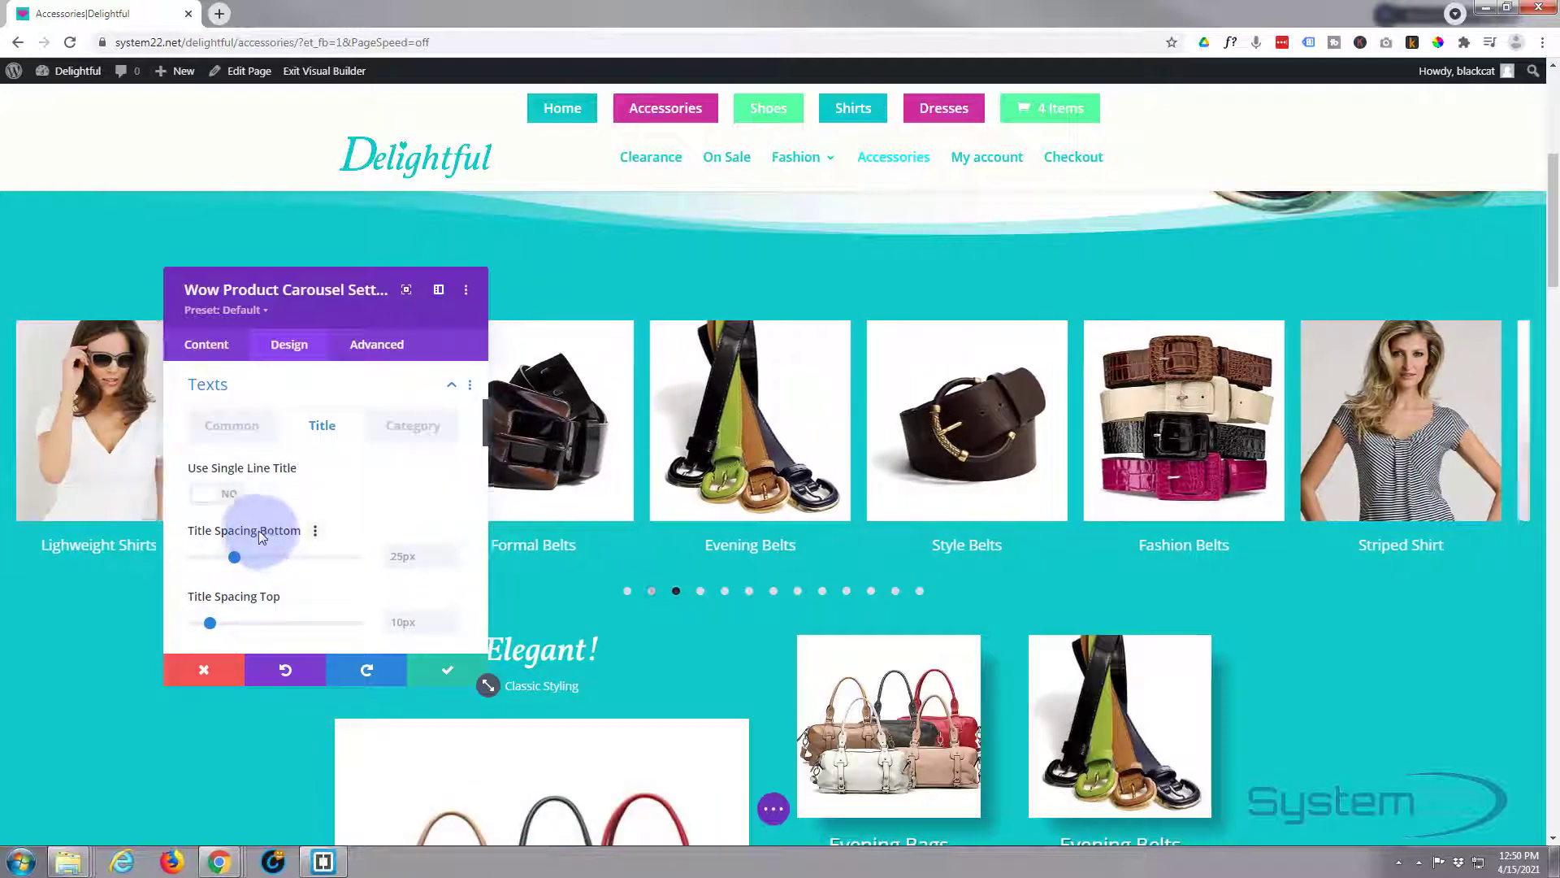
Review the carousel's Category text options, from font and colour to text shadow, and collapse the Texts settings
{"action": "left_click", "coordinate": [419, 430]}
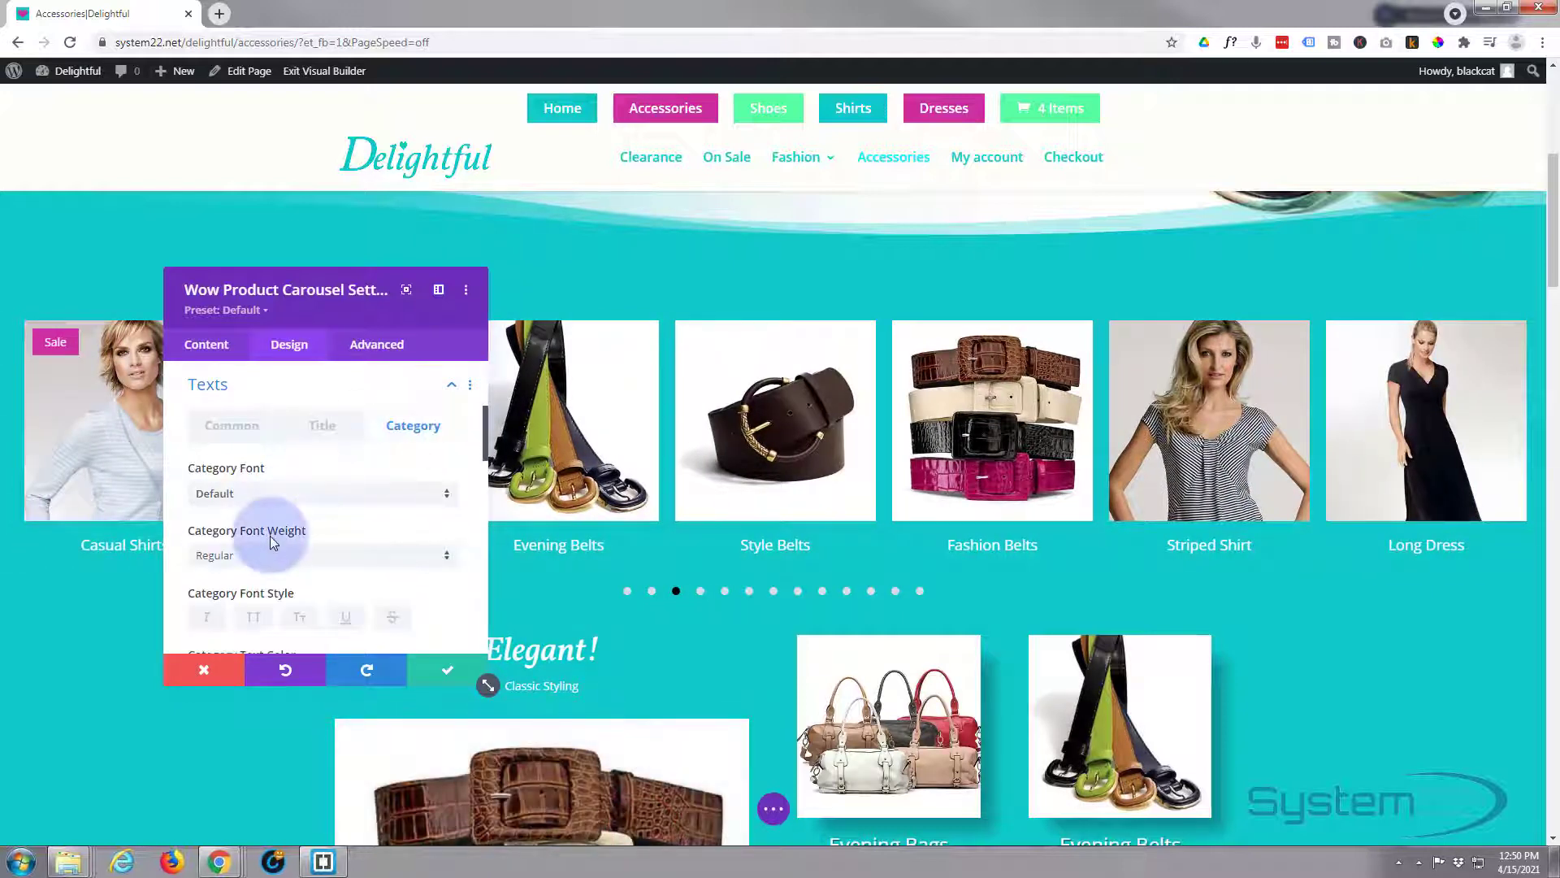
{"action": "scroll", "coordinate": [269, 535], "scroll_direction": "down", "scroll_amount": 2}
{"action": "scroll", "coordinate": [270, 534], "scroll_direction": "down", "scroll_amount": 2}
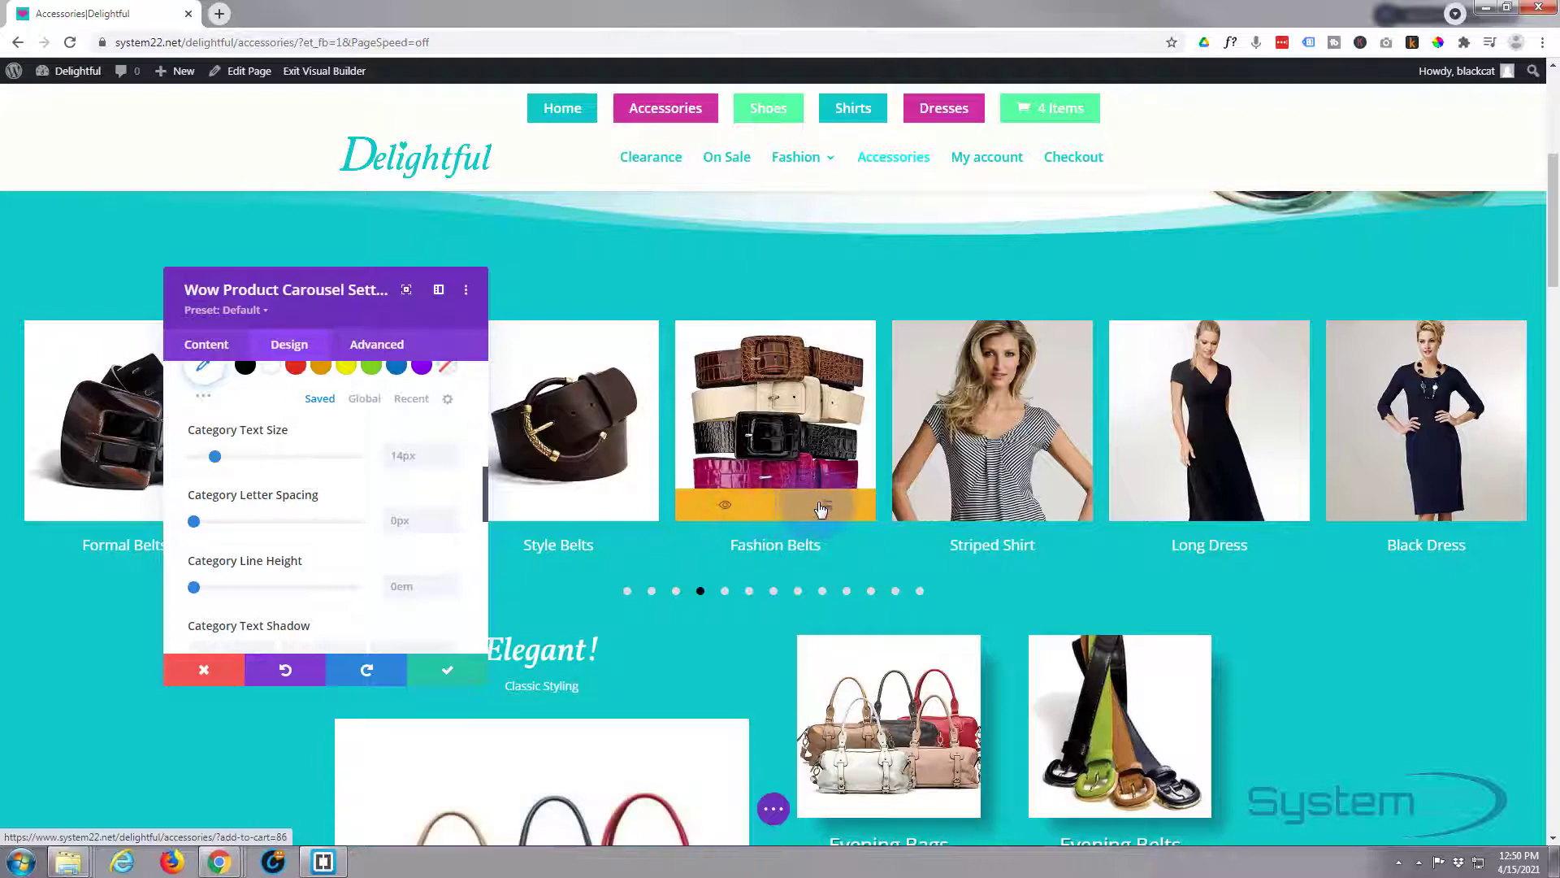
{"action": "scroll", "coordinate": [346, 499], "scroll_direction": "up", "scroll_amount": 3}
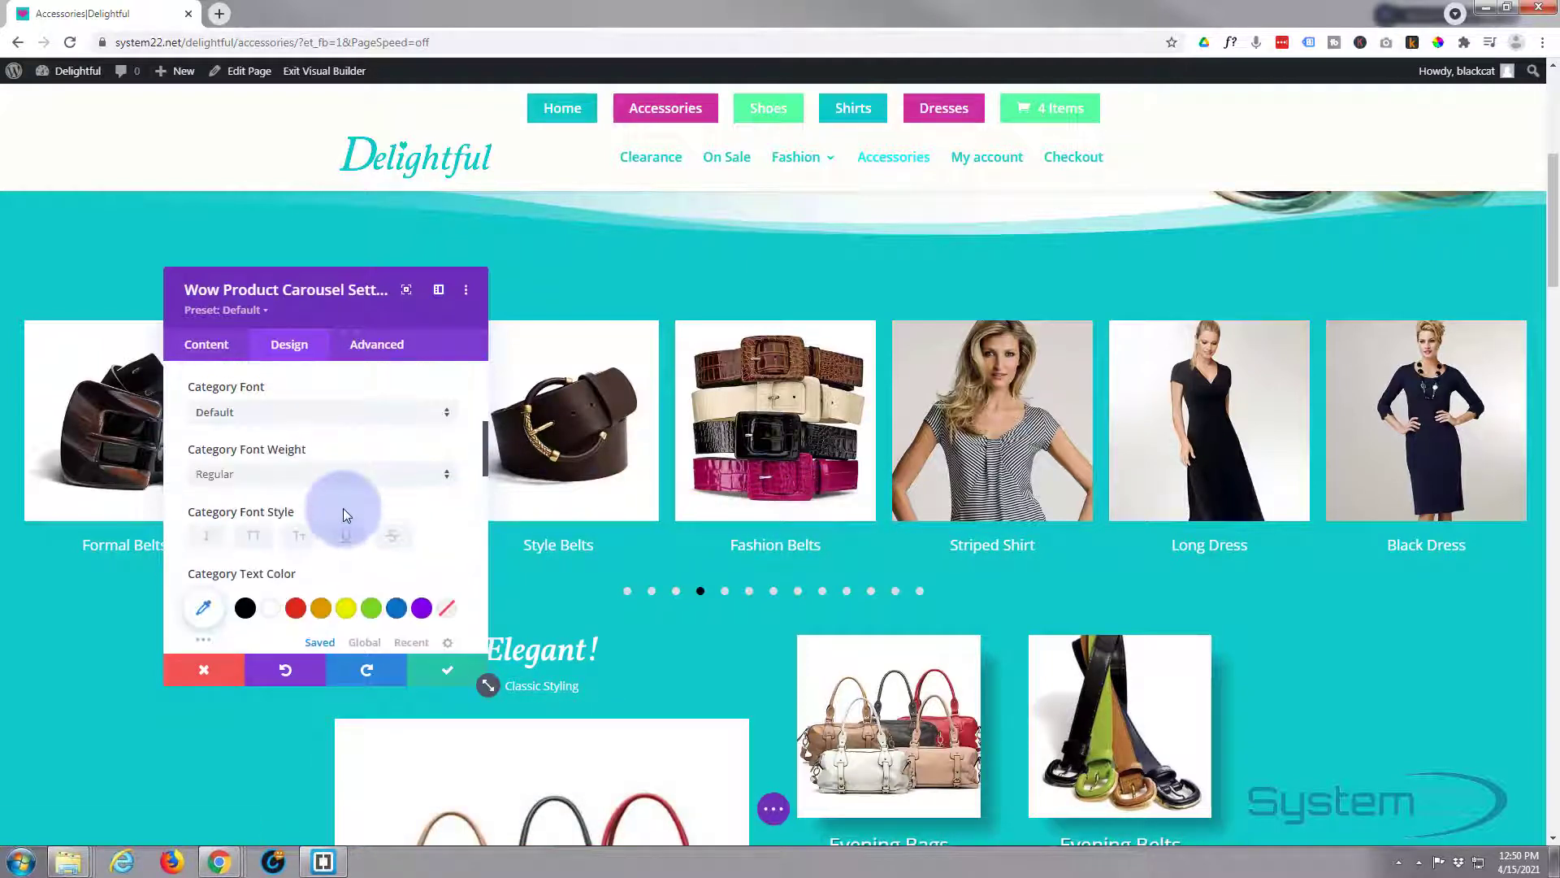
{"action": "scroll", "coordinate": [343, 509], "scroll_direction": "up", "scroll_amount": 2}
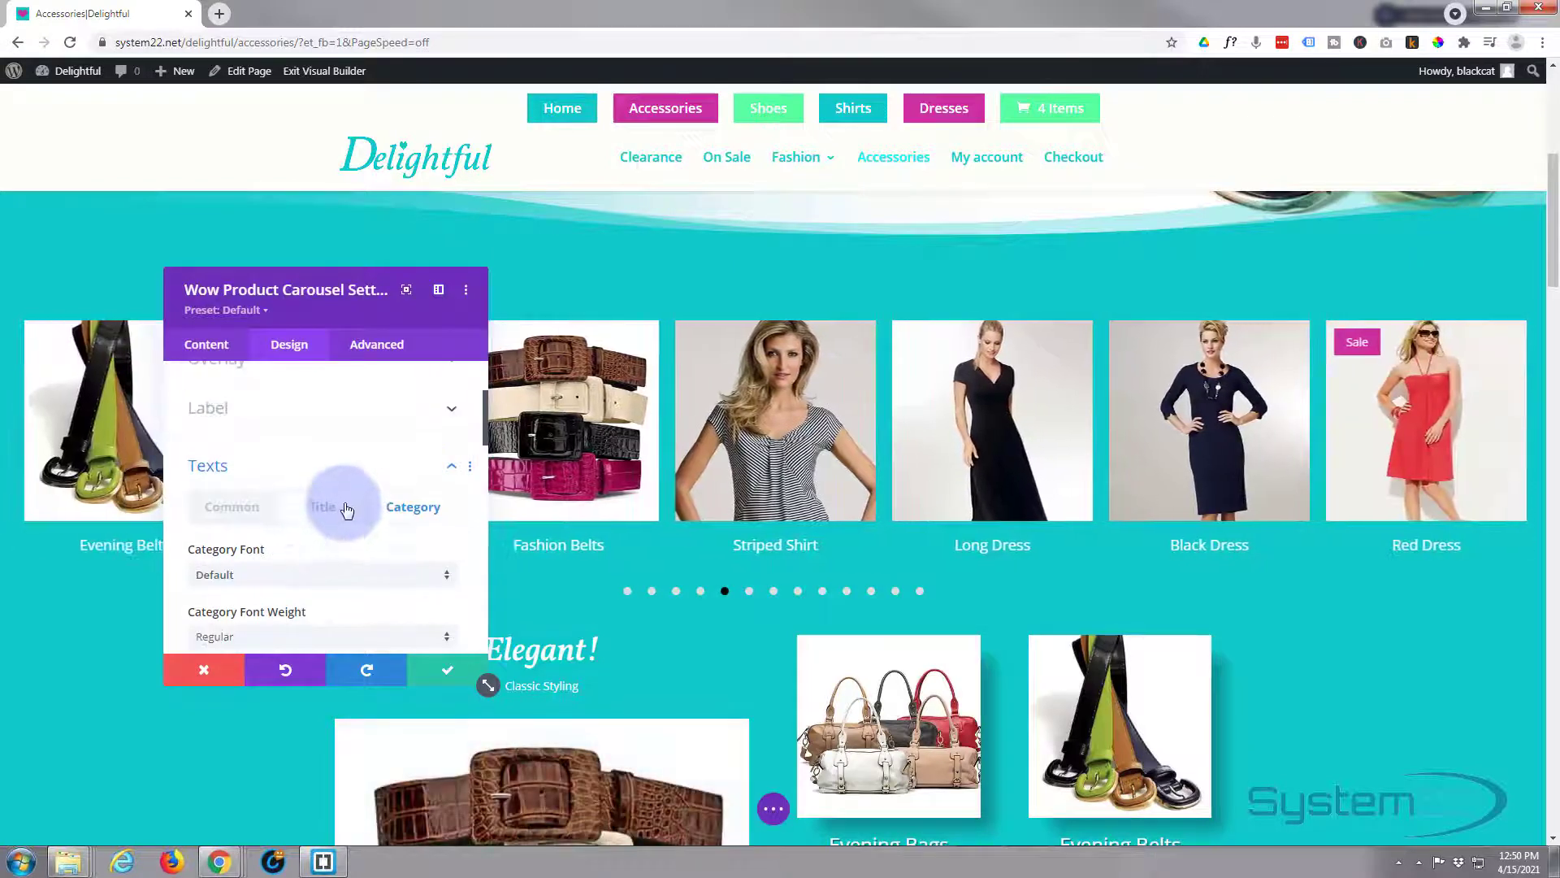
{"action": "left_click", "coordinate": [446, 468]}
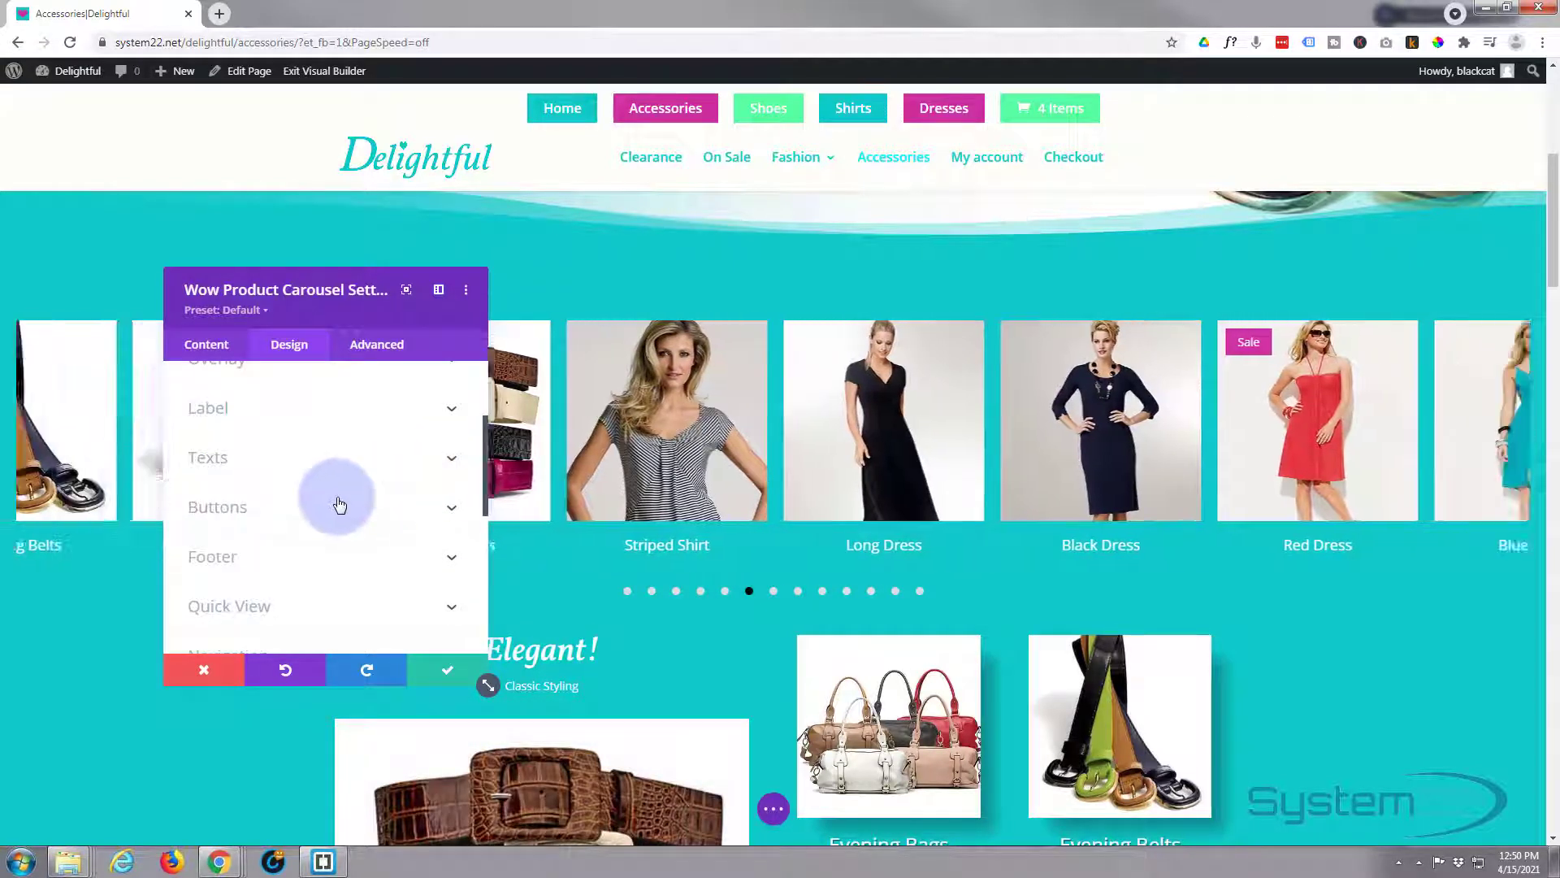
Style the carousel's Quick View button with a white (#ffffff) icon and a CC2FA2 background
{"action": "left_click", "coordinate": [329, 506]}
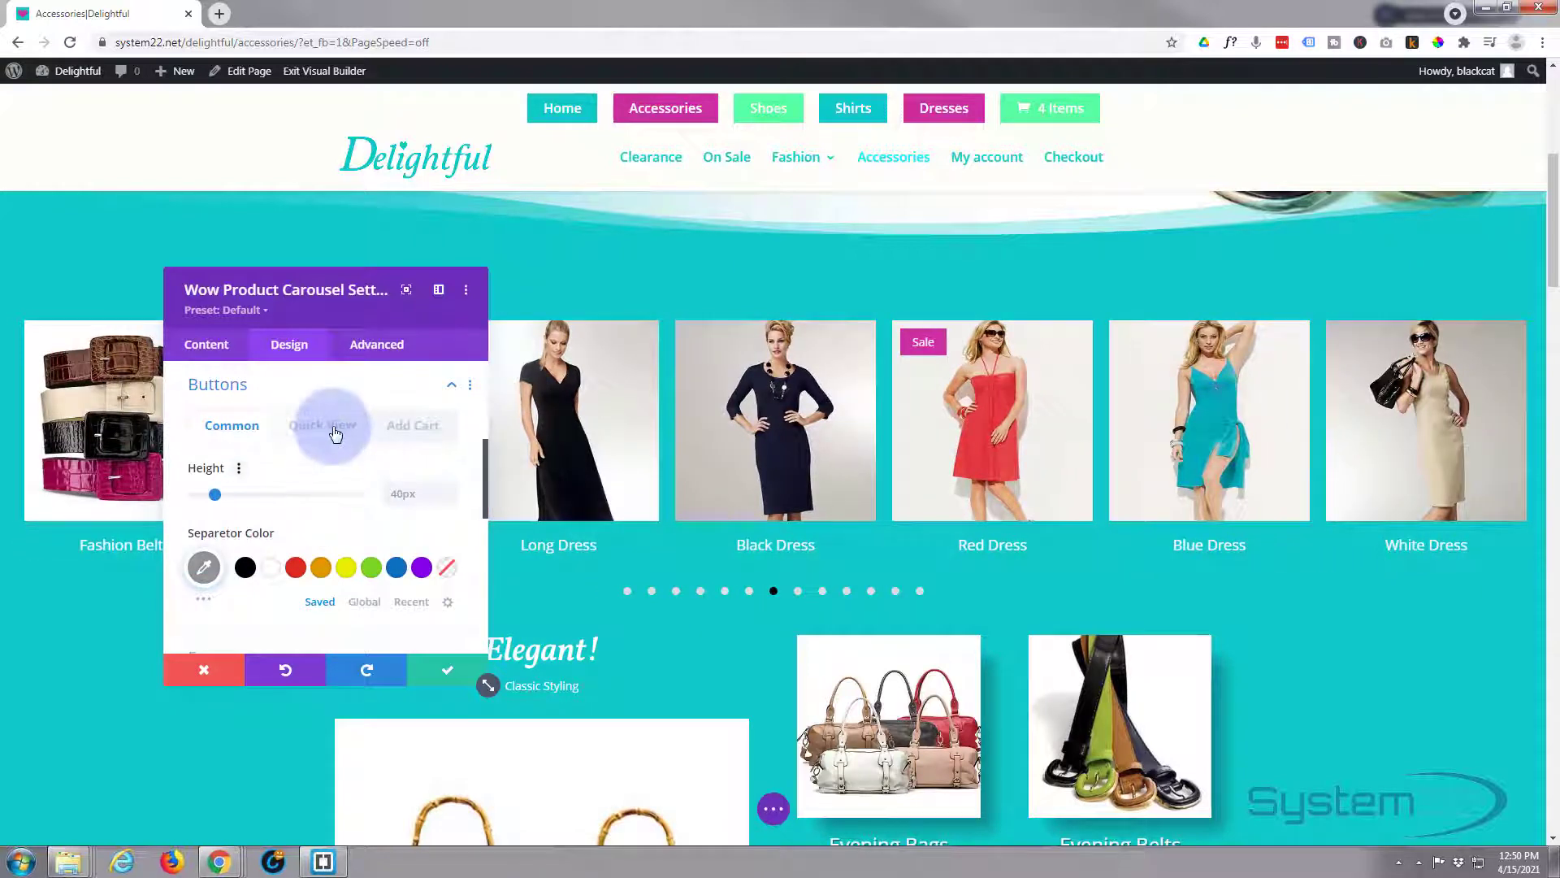
{"action": "scroll", "coordinate": [315, 476], "scroll_direction": "down", "scroll_amount": 1}
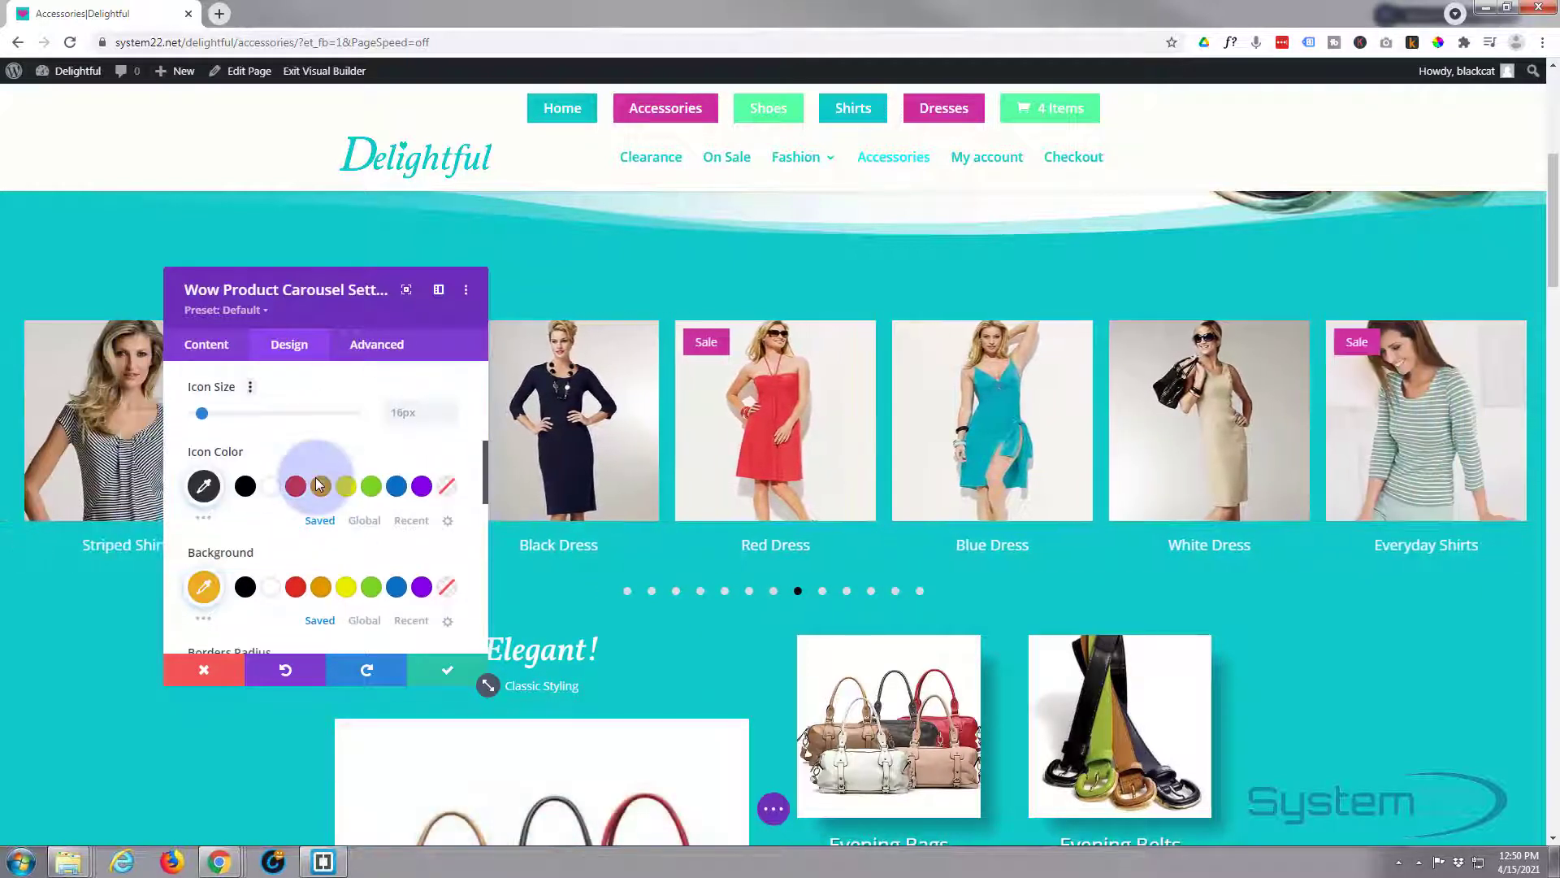
{"action": "left_click", "coordinate": [270, 485]}
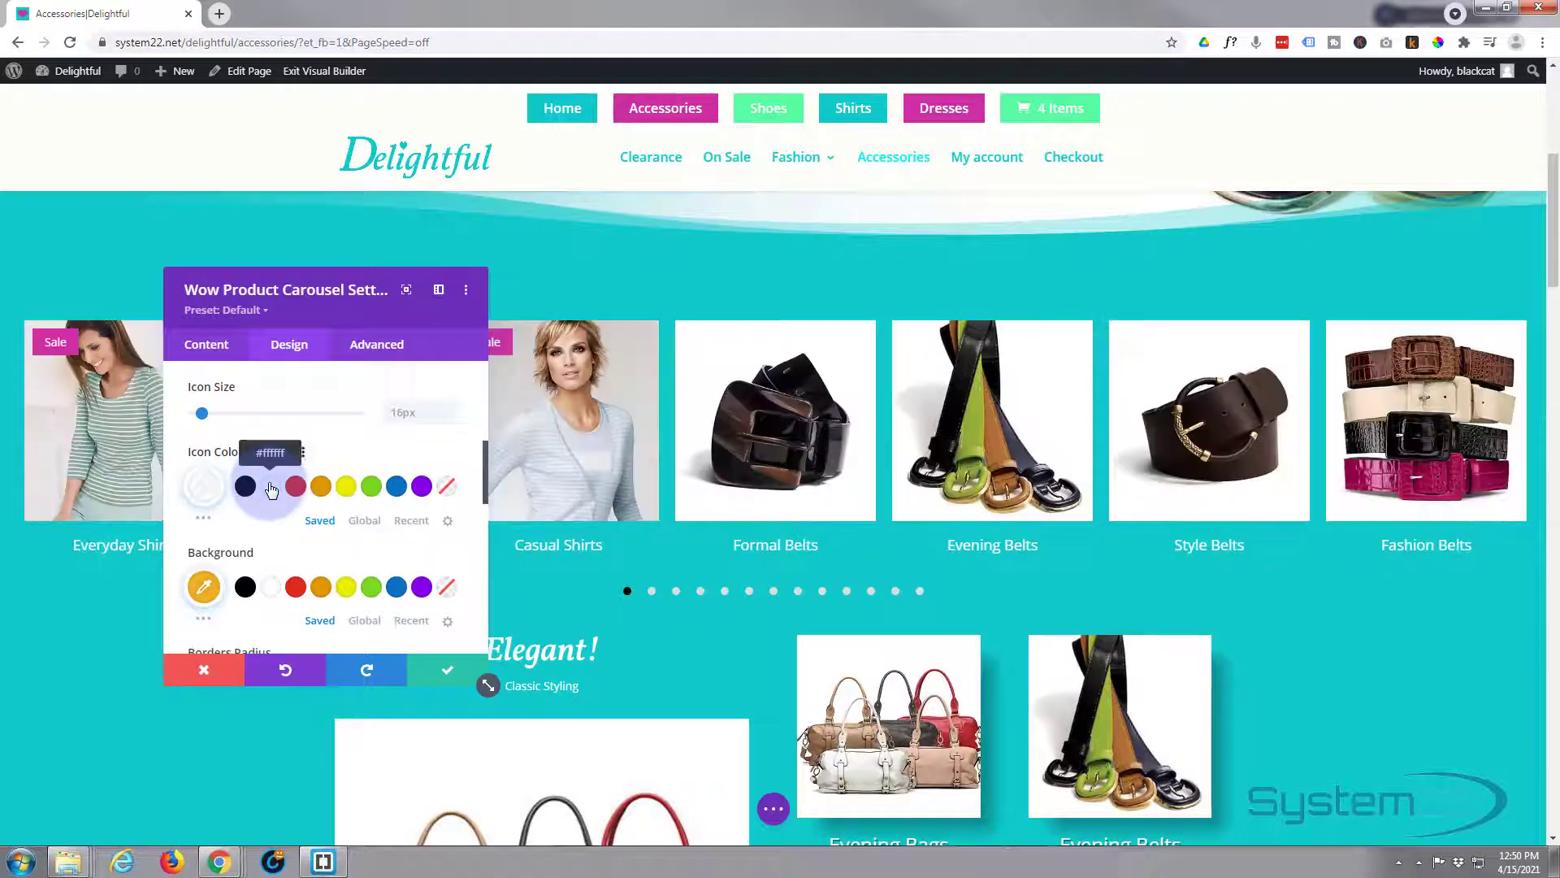
{"action": "left_click", "coordinate": [211, 593]}
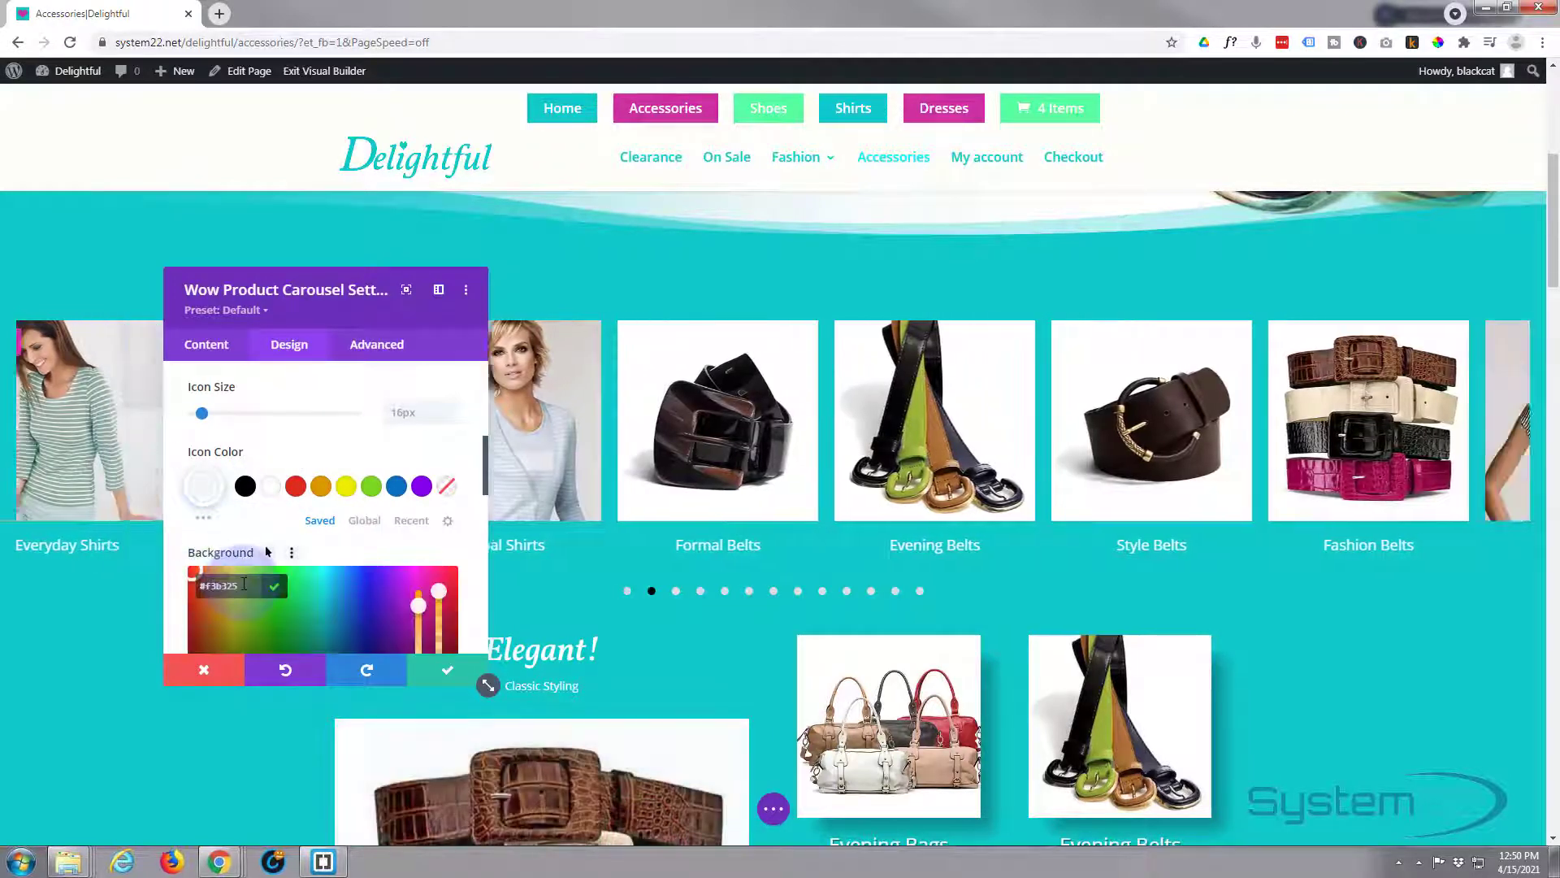
{"action": "type", "text": "CC2FA2"}
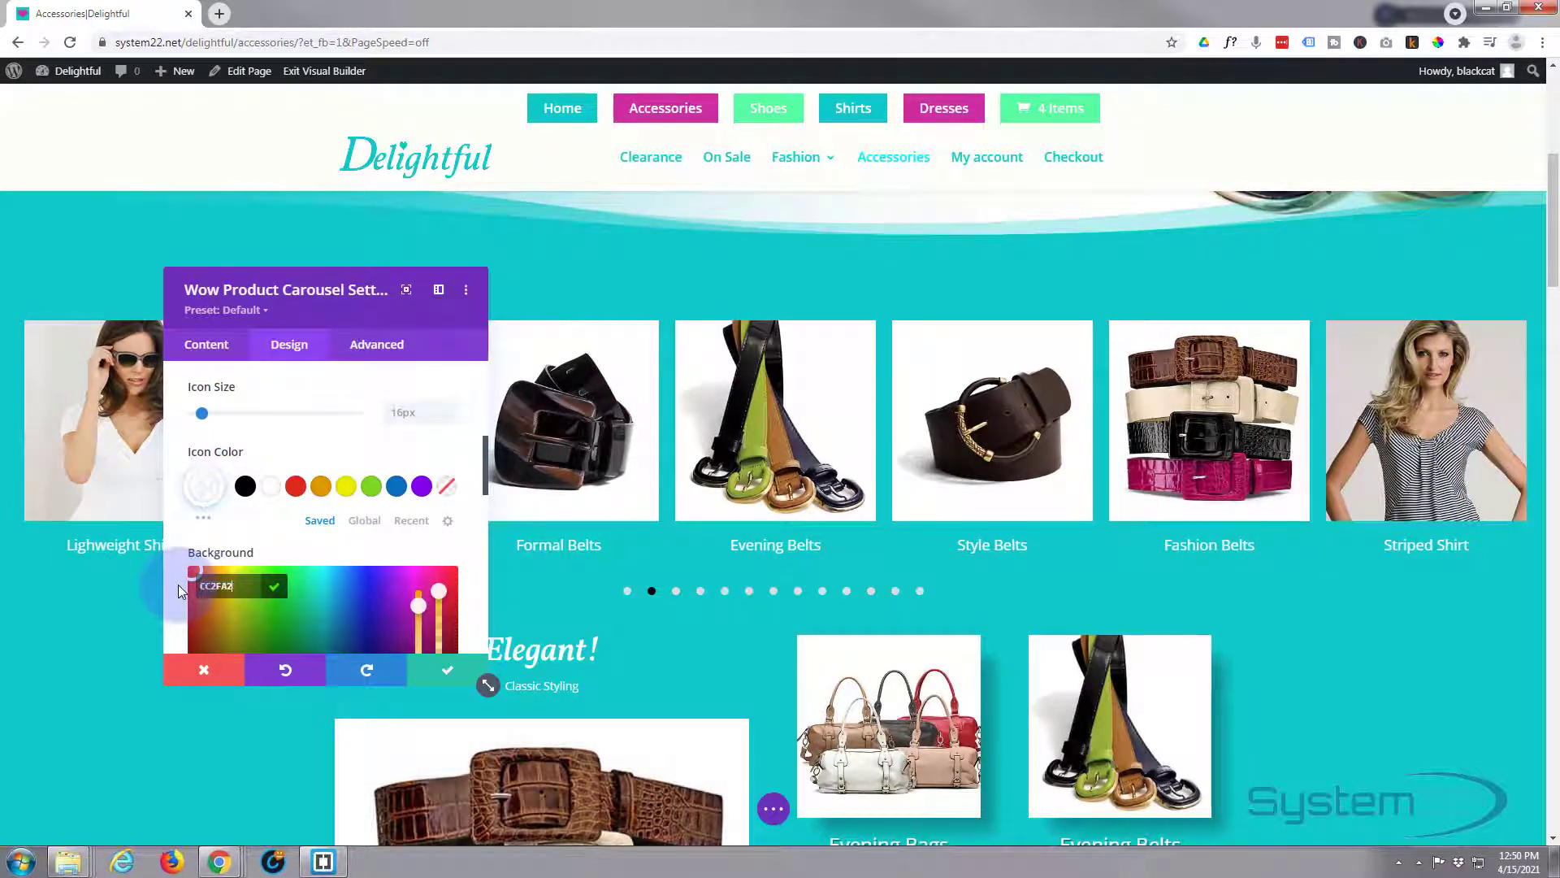
{"action": "left_click", "coordinate": [179, 584]}
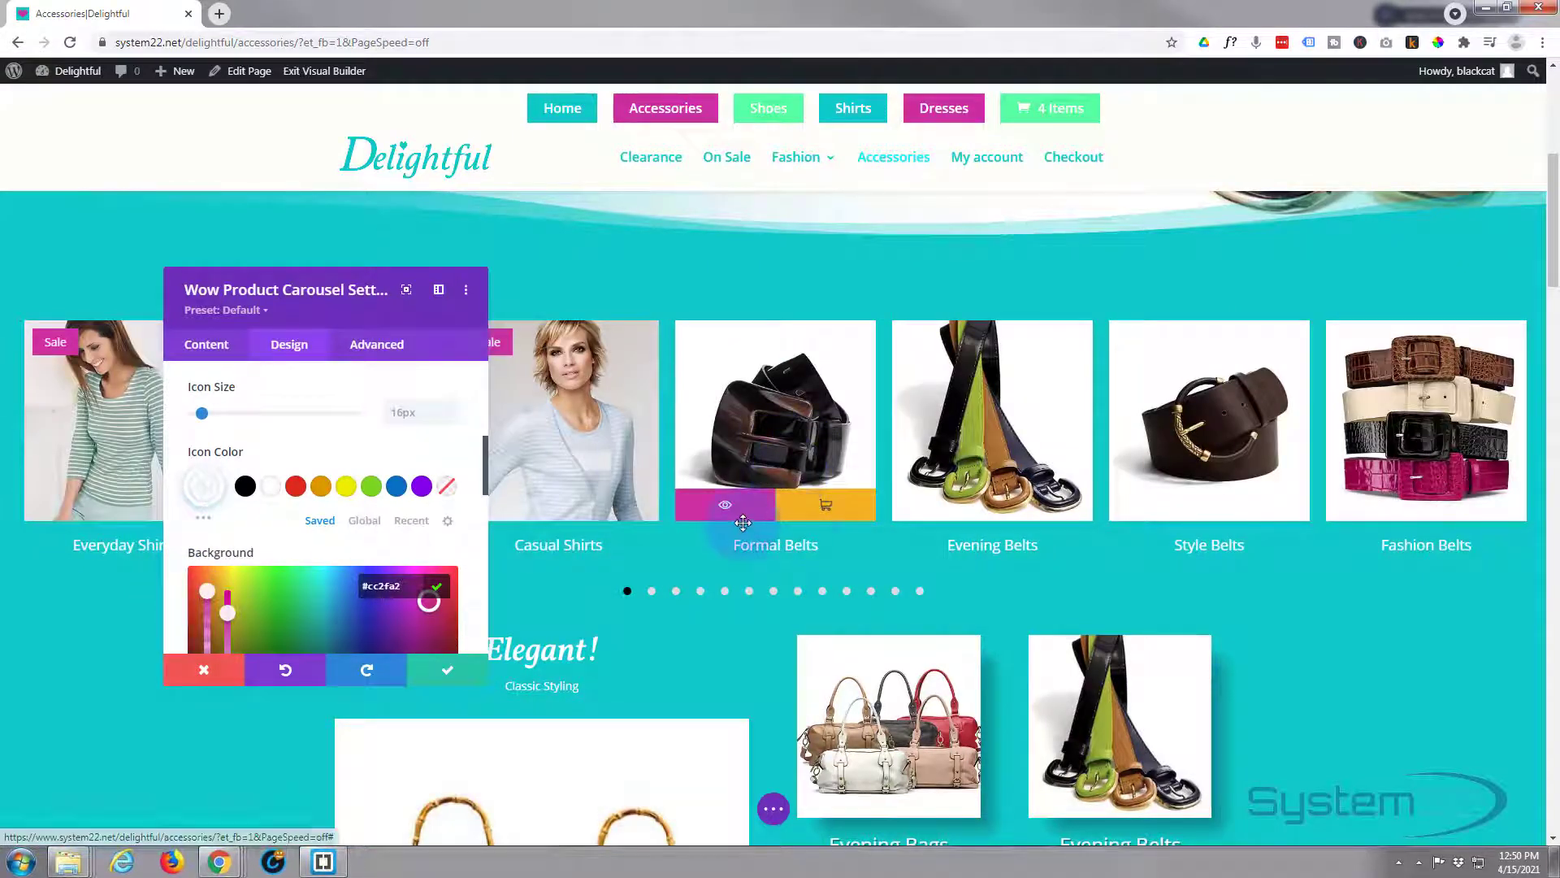
Style the carousel's Add Cart button with a white icon and a #cc2fa2 background
{"action": "scroll", "coordinate": [290, 500], "scroll_direction": "up", "scroll_amount": 3}
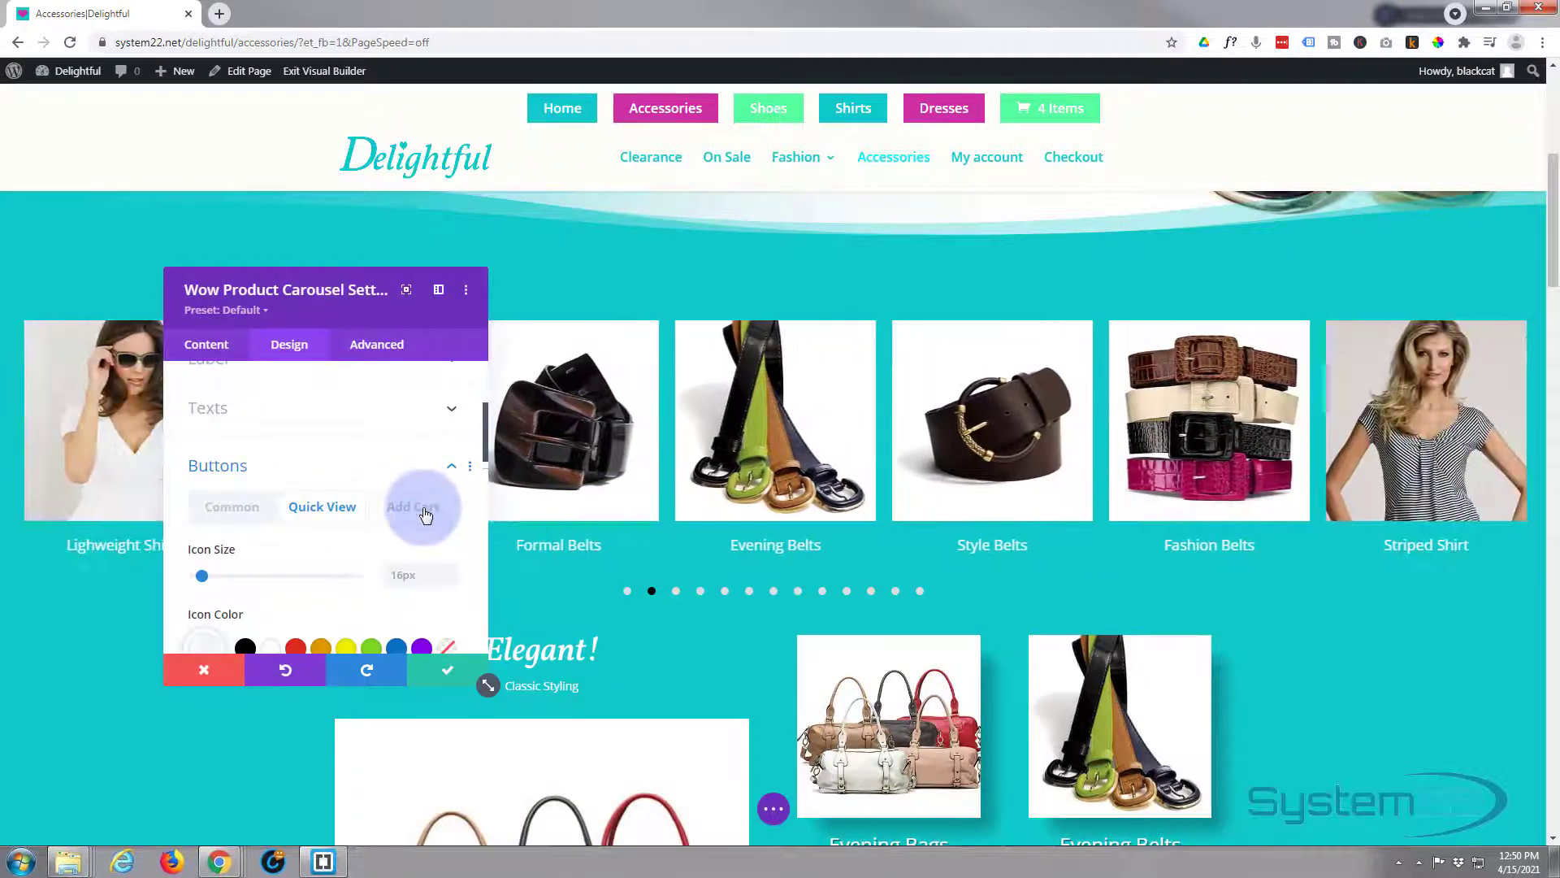
{"action": "left_click", "coordinate": [424, 513]}
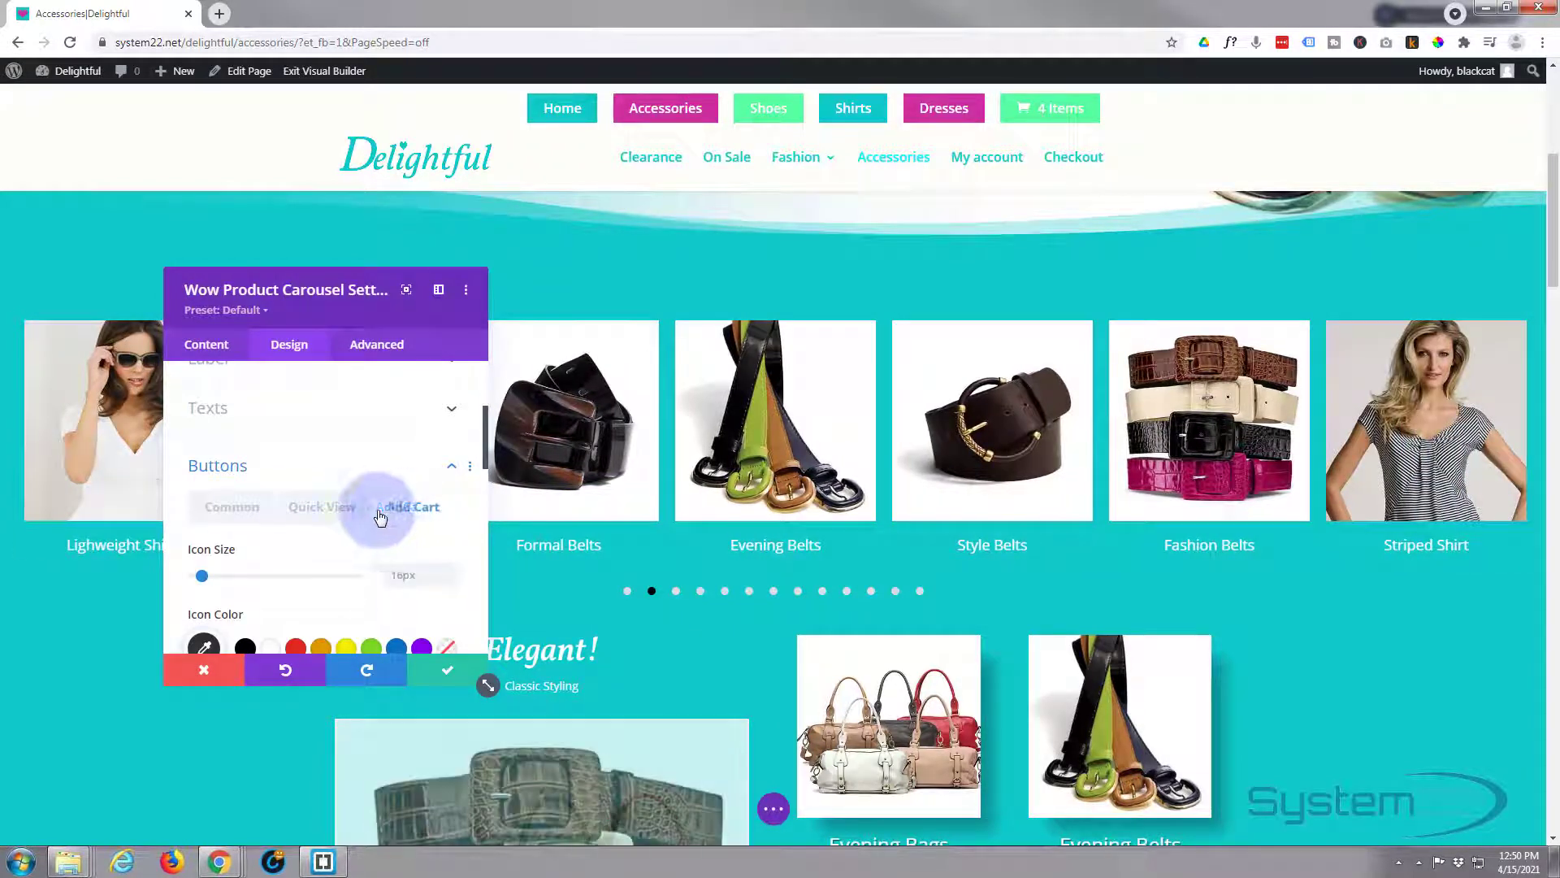
{"action": "scroll", "coordinate": [365, 512], "scroll_direction": "down", "scroll_amount": 3}
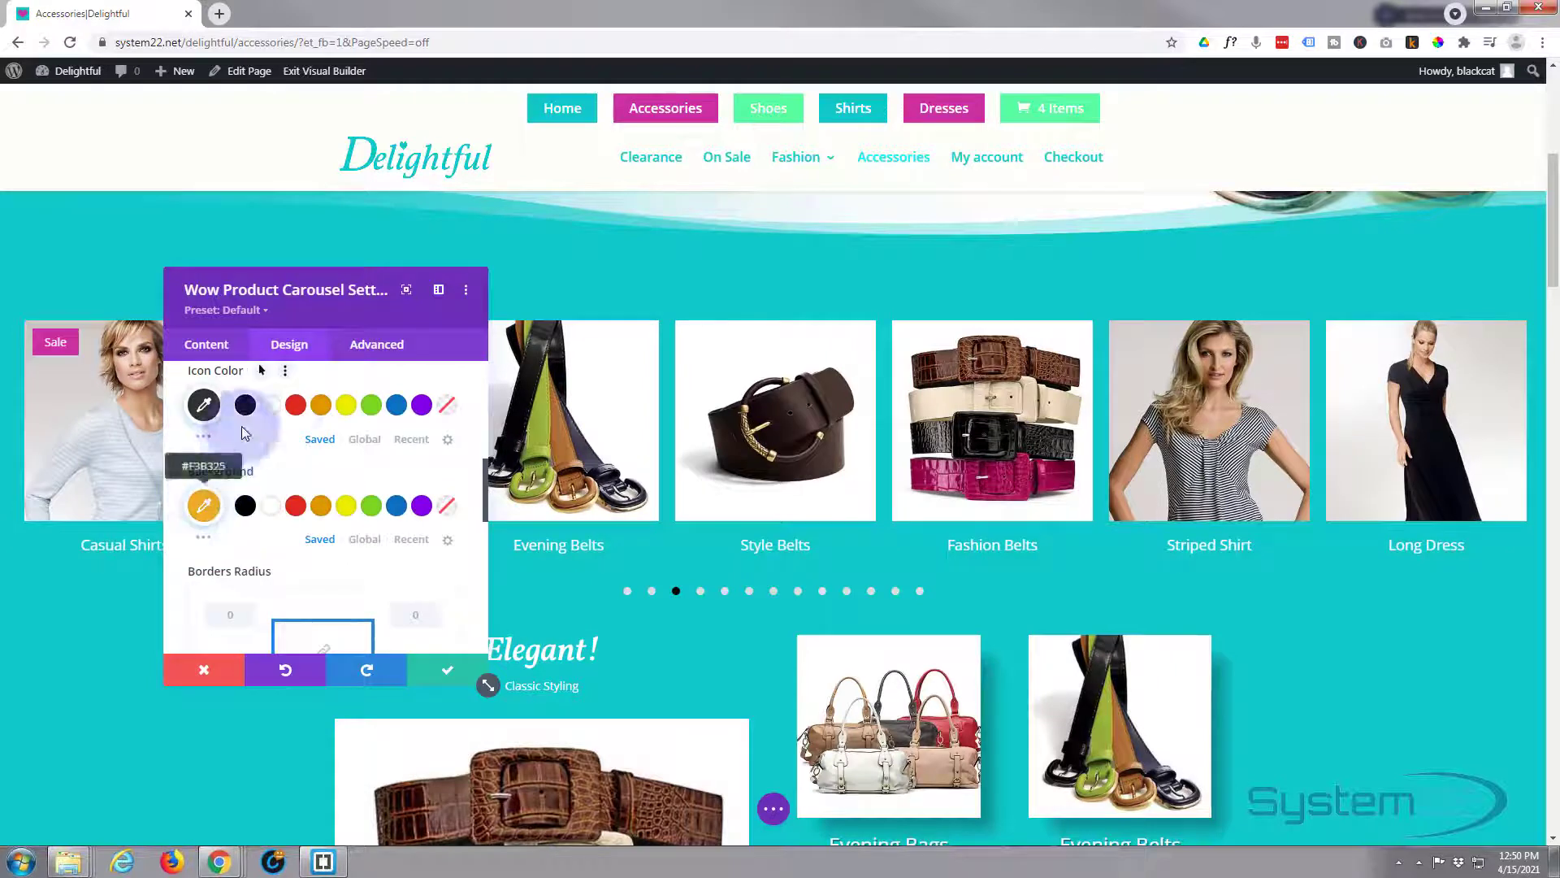
{"action": "left_click", "coordinate": [272, 406]}
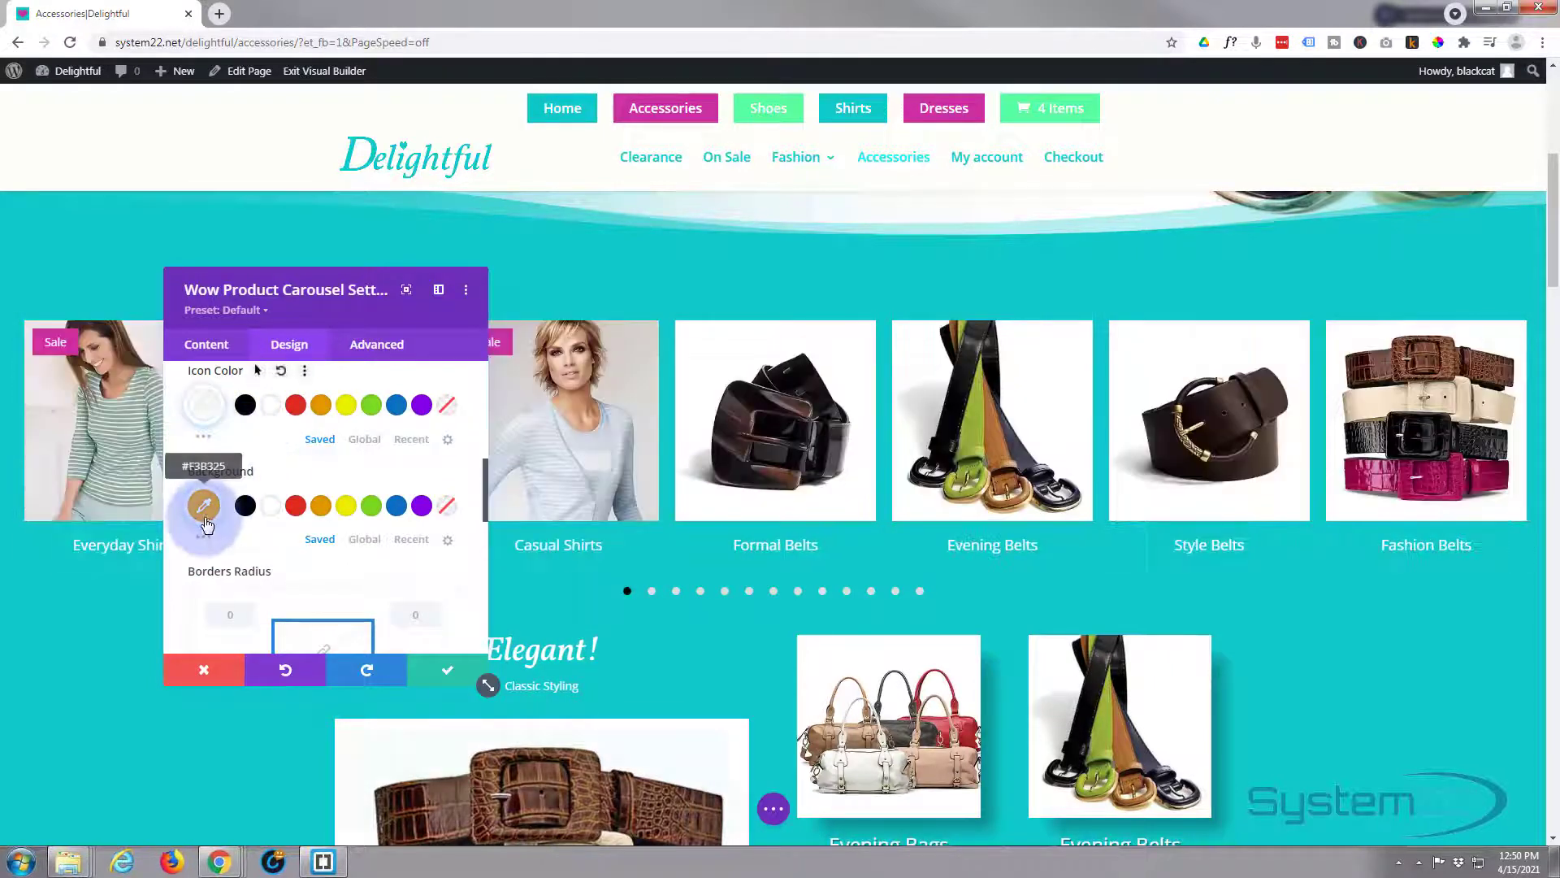
{"action": "left_click", "coordinate": [204, 506]}
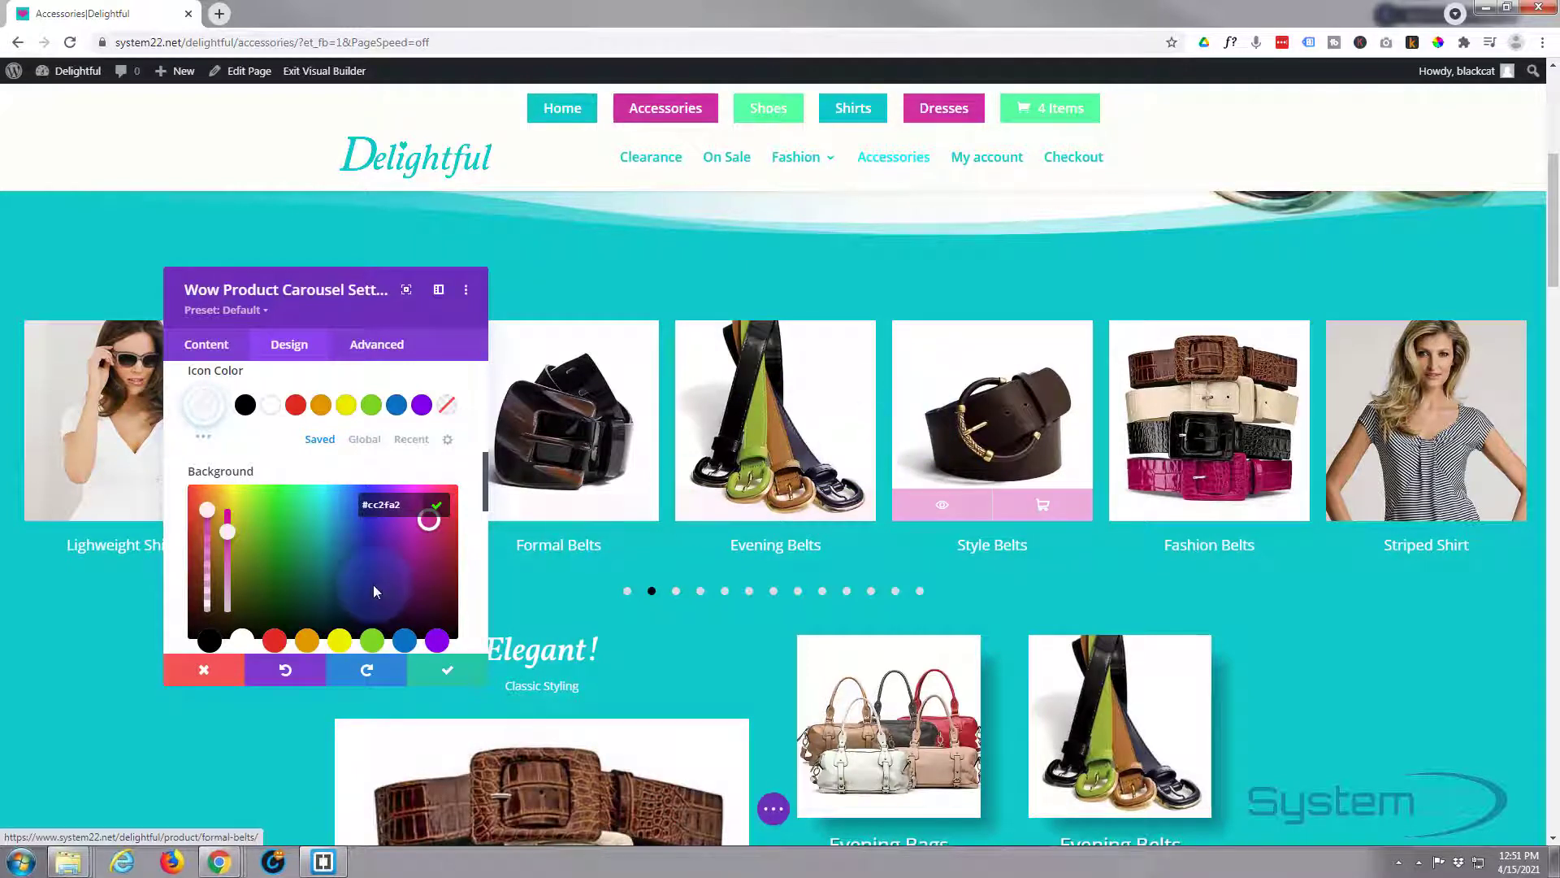
Save the carousel module and the page, and exit the Visual Builder to check the carousel on the live Accessories page
{"action": "left_click", "coordinate": [443, 679]}
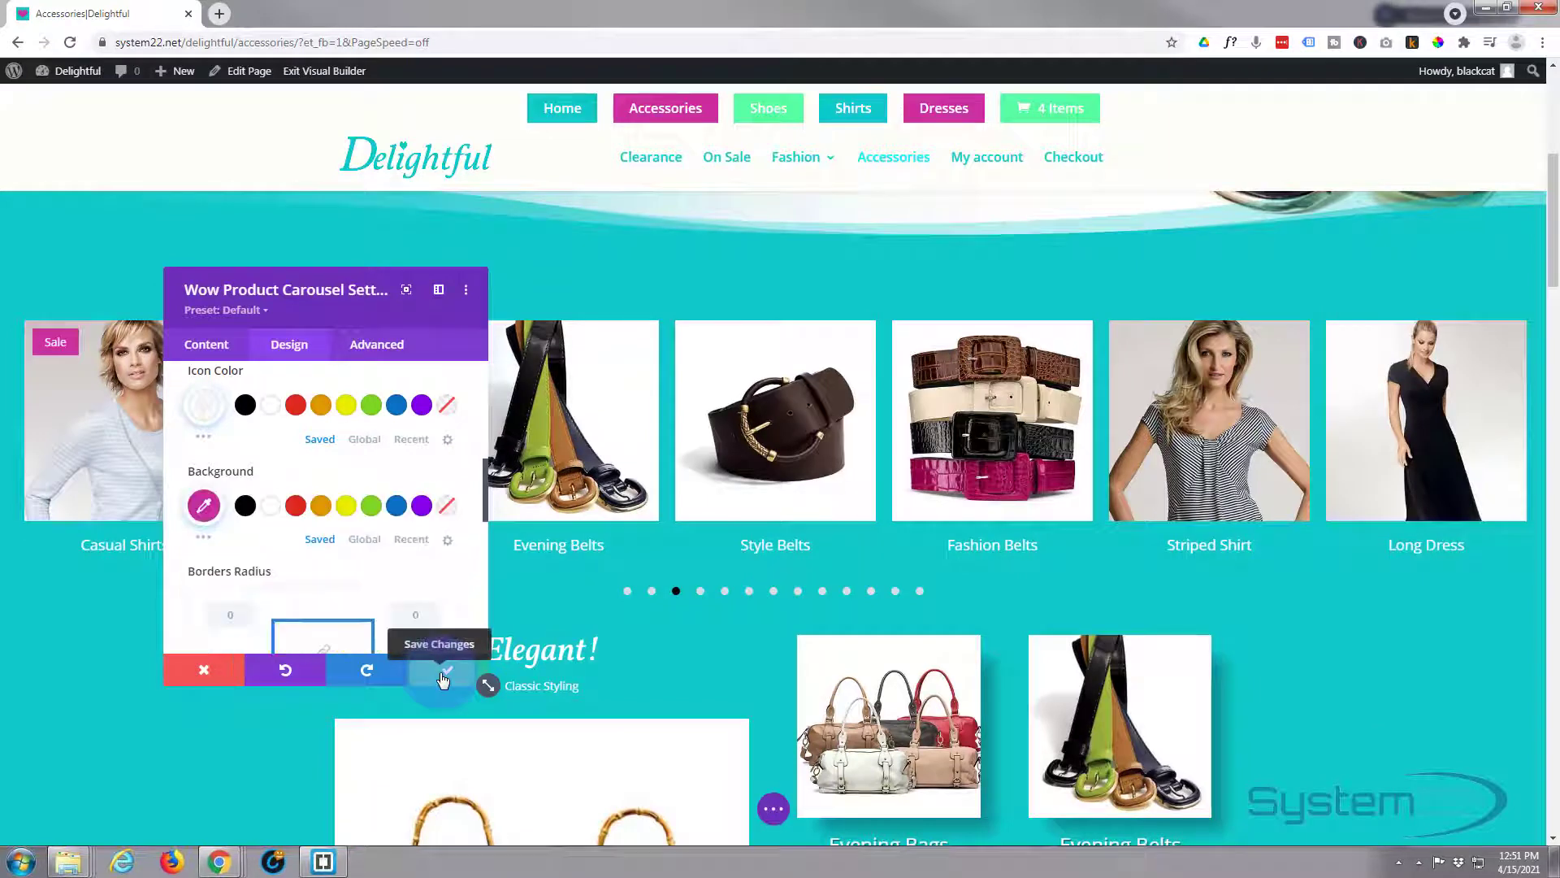
{"action": "left_click", "coordinate": [773, 808]}
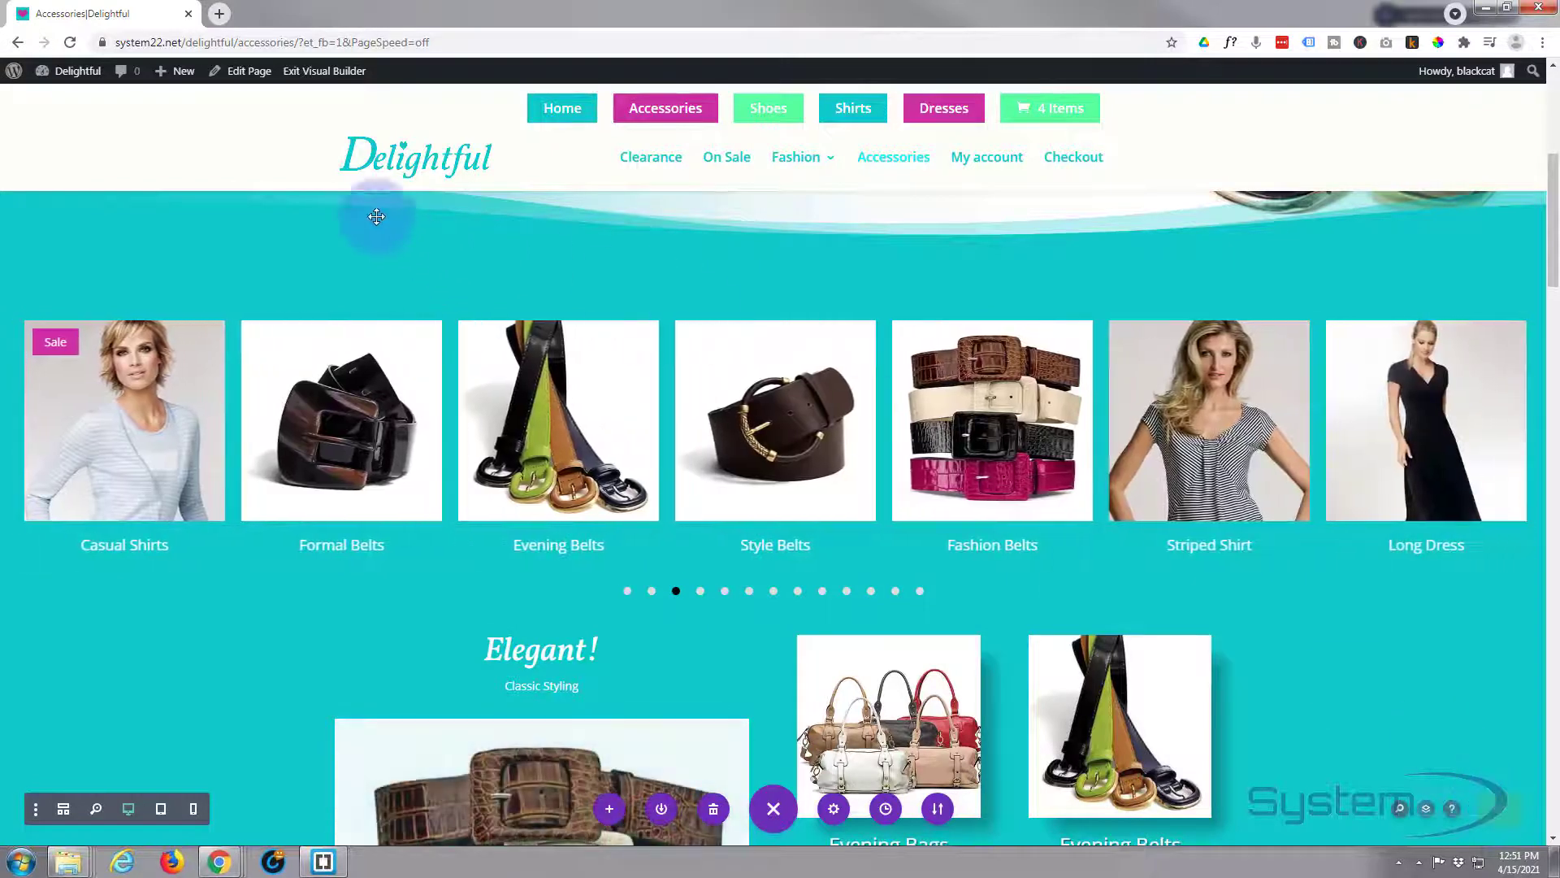
{"action": "left_click", "coordinate": [323, 71]}
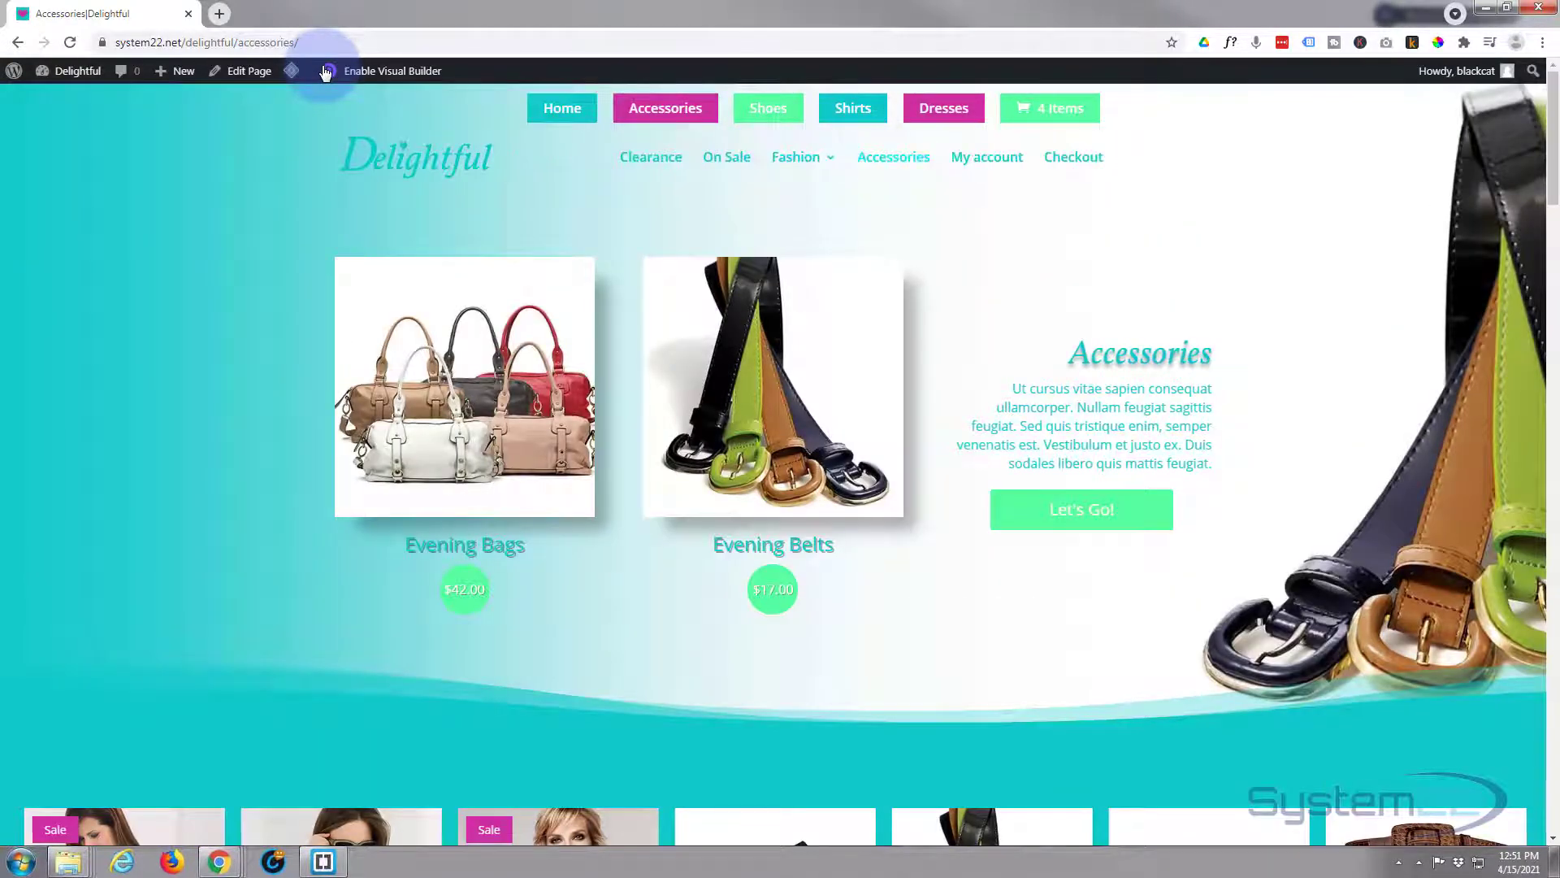
{"action": "scroll", "coordinate": [212, 213], "scroll_direction": "down", "scroll_amount": 2}
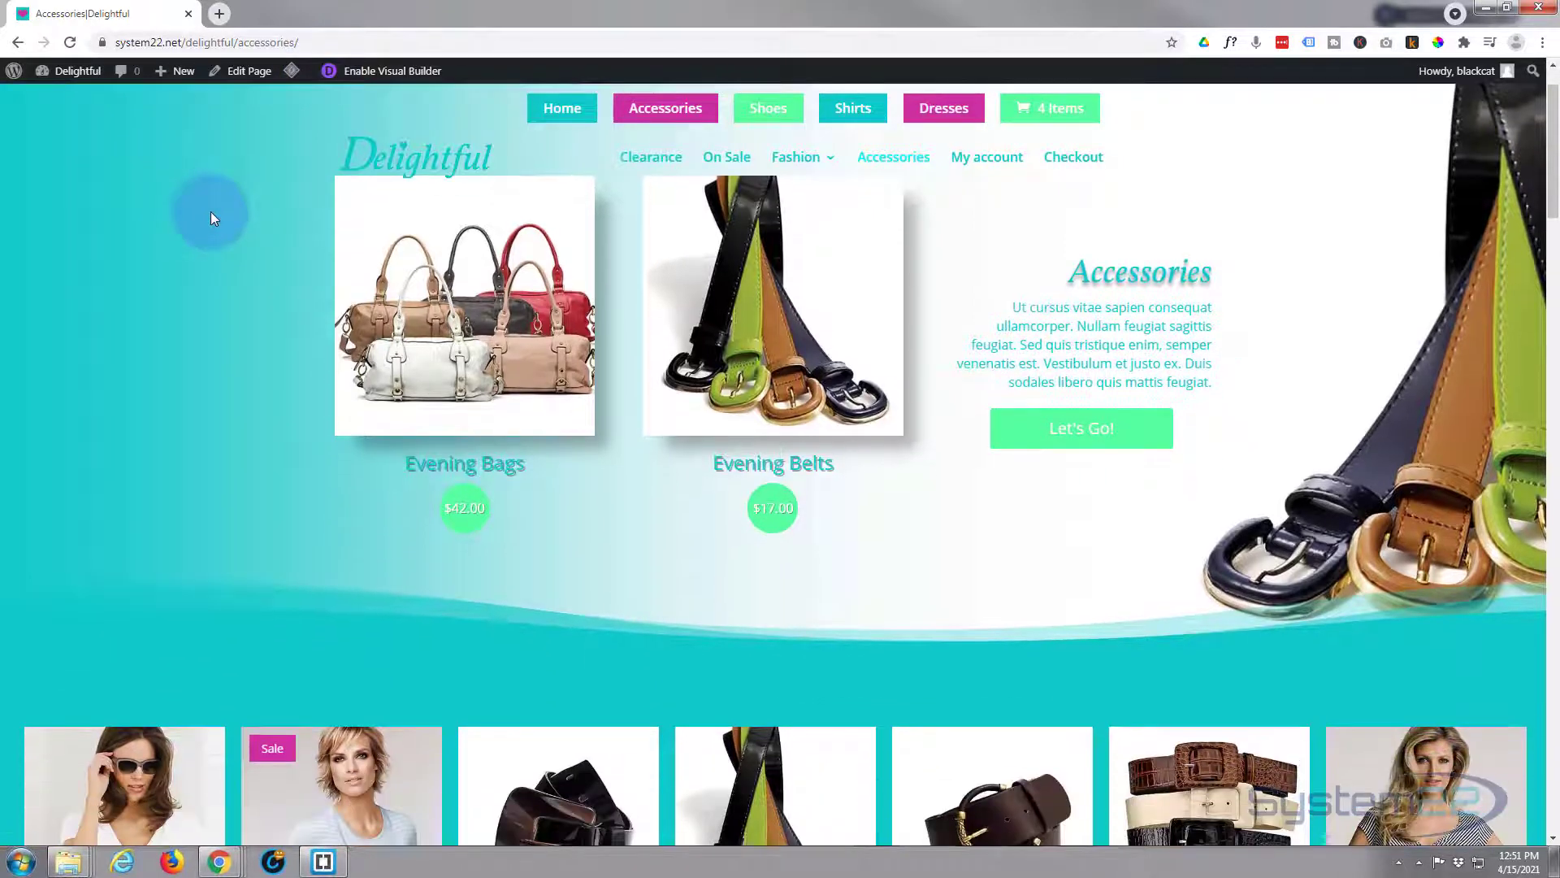
{"action": "scroll", "coordinate": [211, 218], "scroll_direction": "down", "scroll_amount": 4}
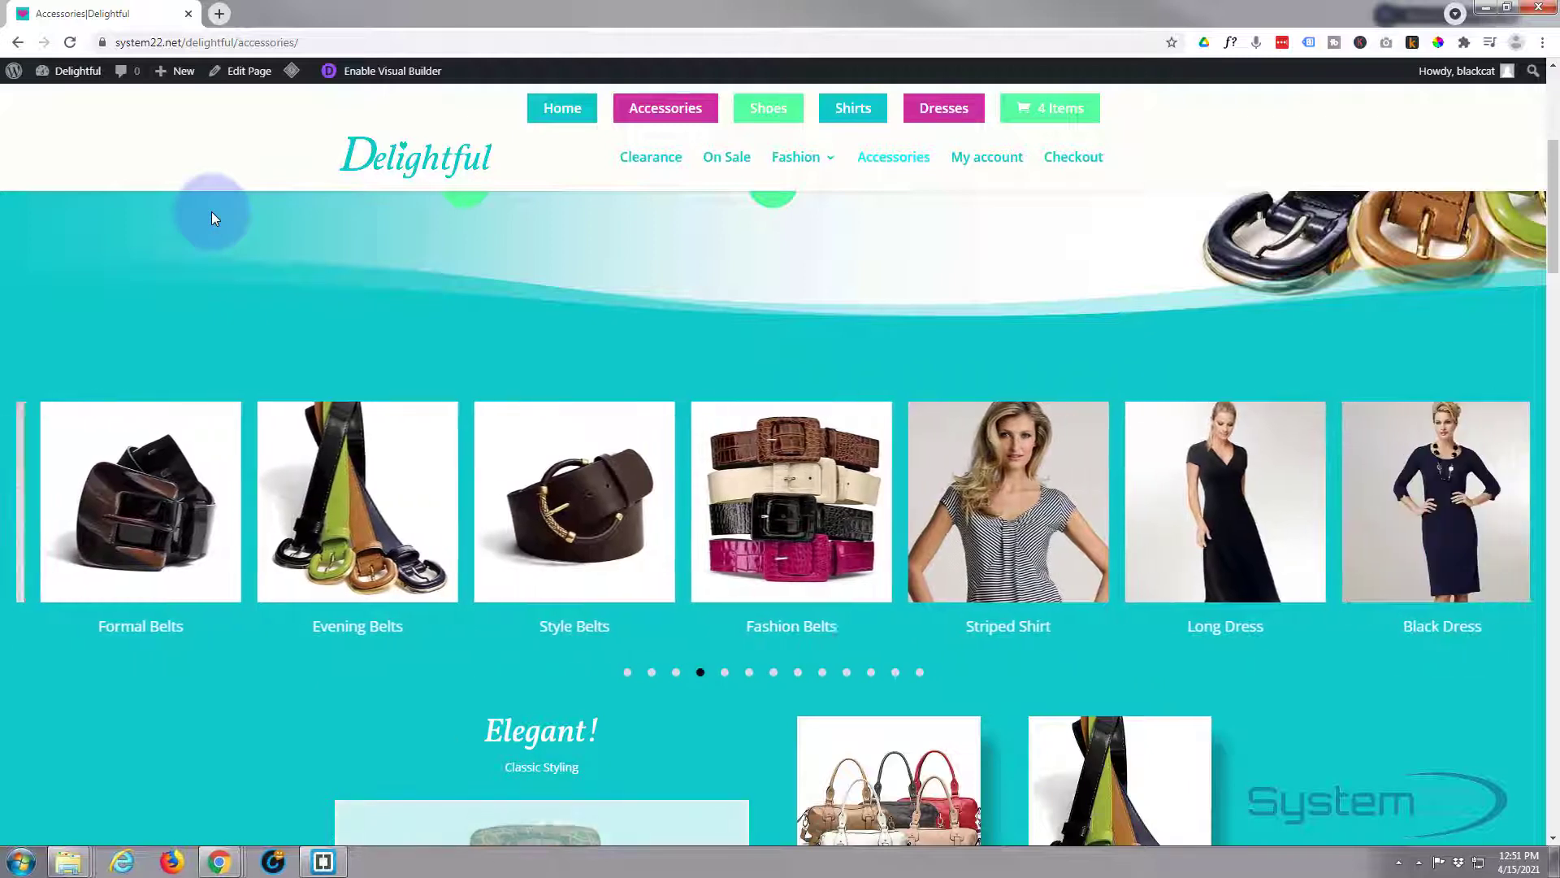
{"action": "mouse_move", "coordinate": [375, 536]}
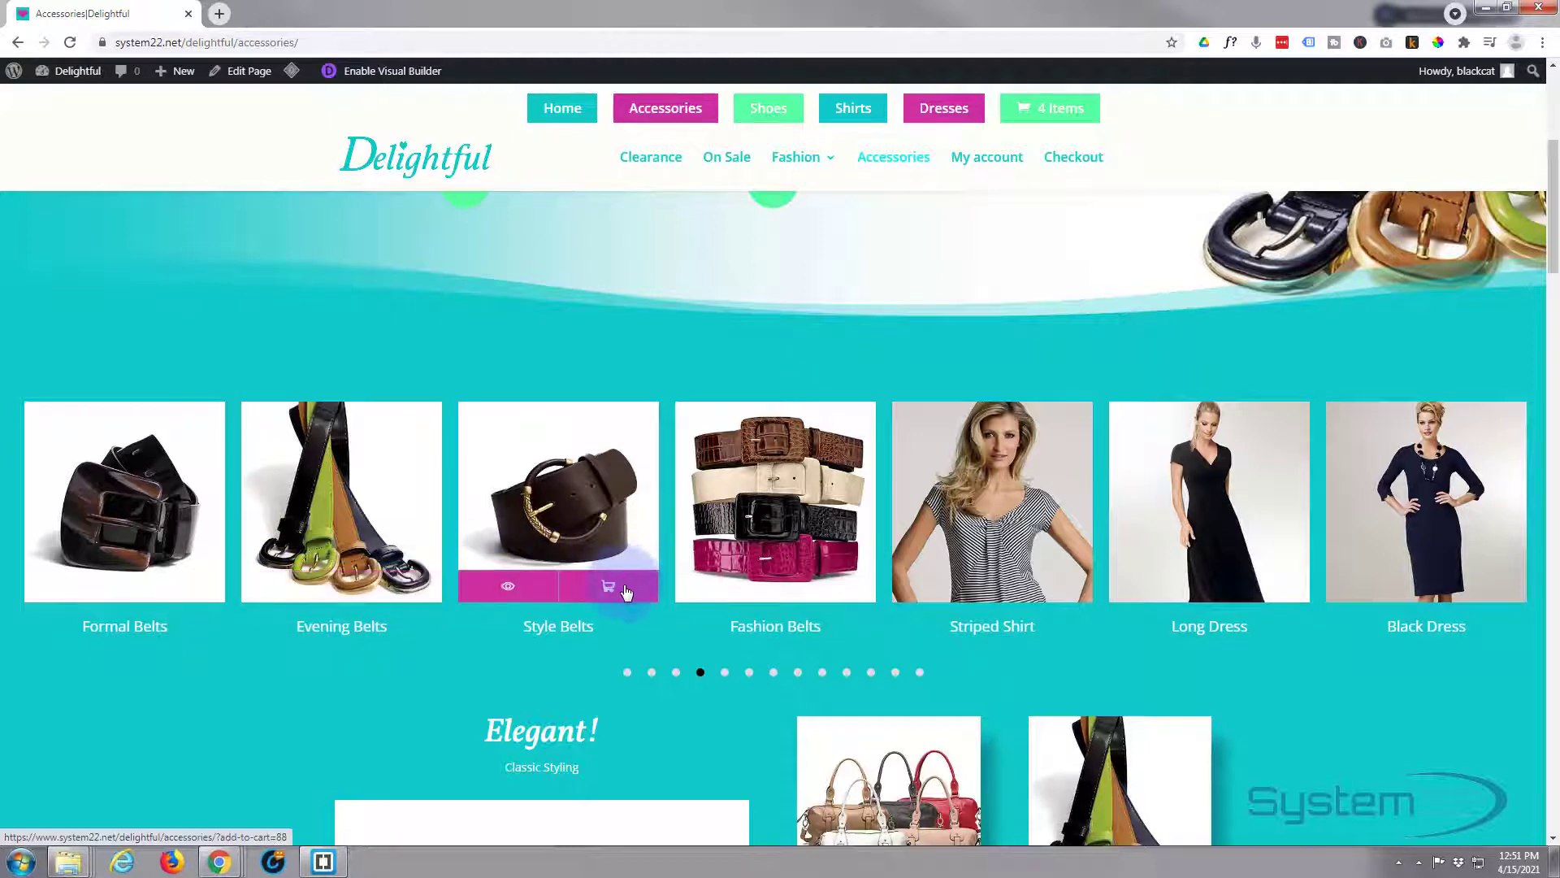
Test the carousel's buttons by adding Style Belts to the cart and opening, then closing, the Fashion Belts quick view
{"action": "left_click", "coordinate": [617, 589]}
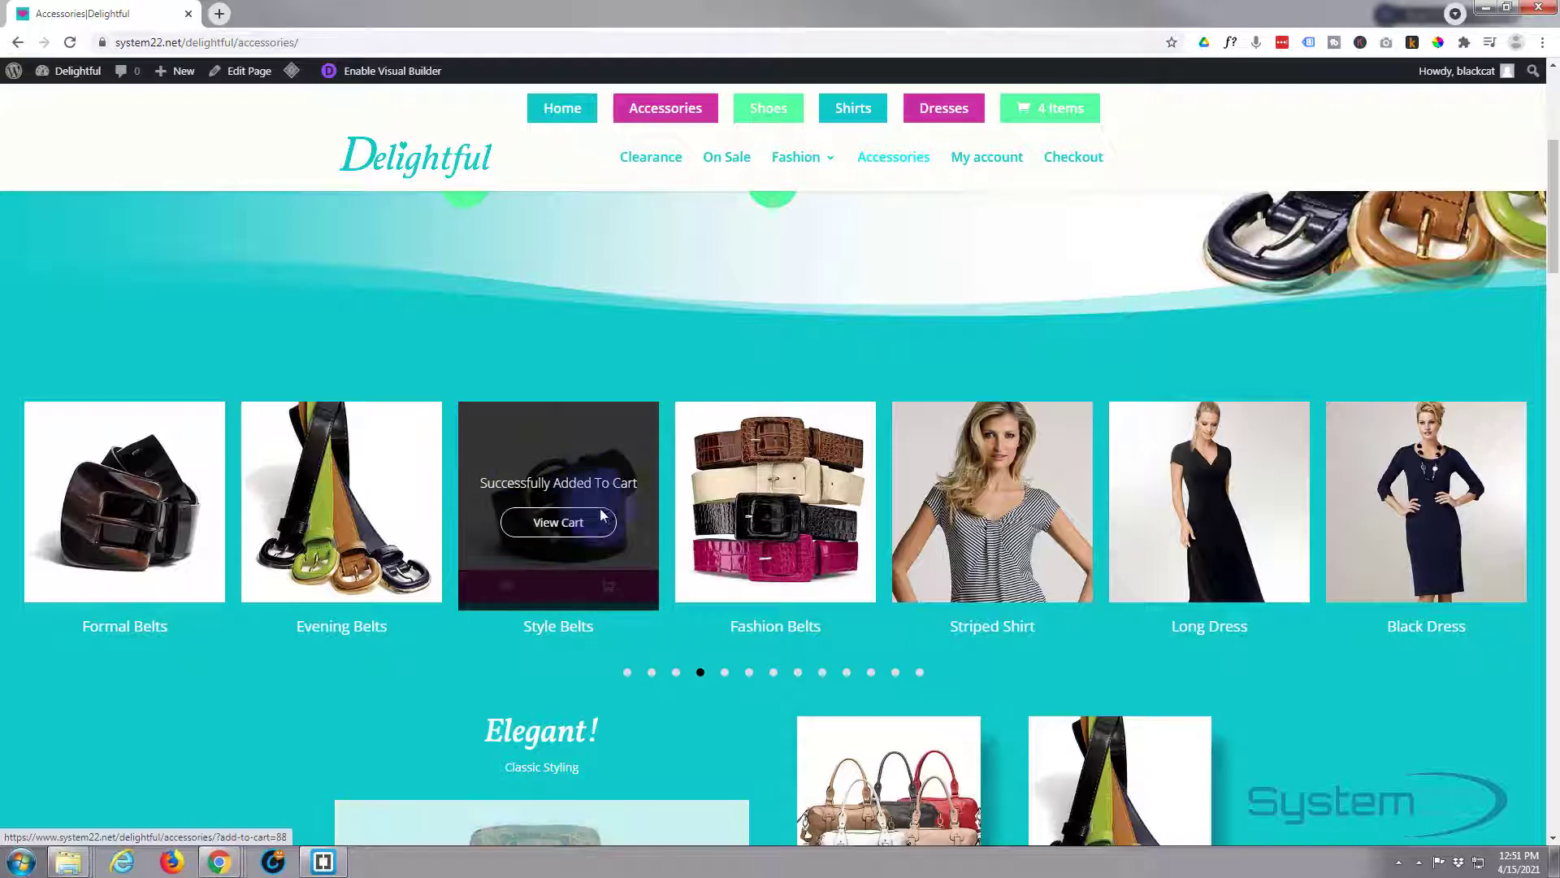
{"action": "mouse_move", "coordinate": [729, 556]}
{"action": "left_click", "coordinate": [724, 589]}
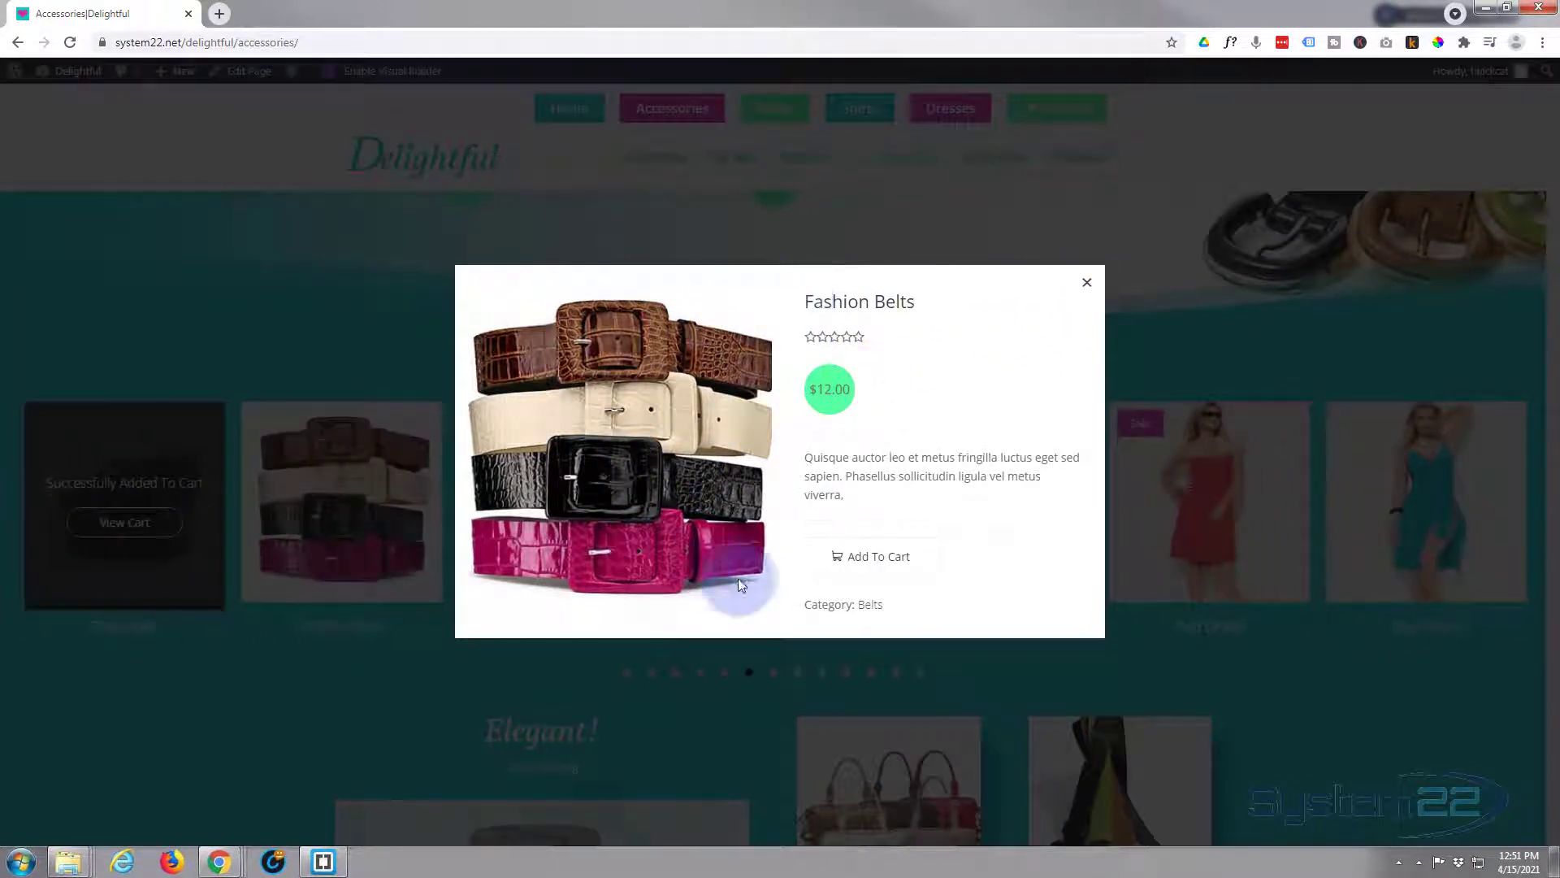
{"action": "left_click", "coordinate": [1088, 286]}
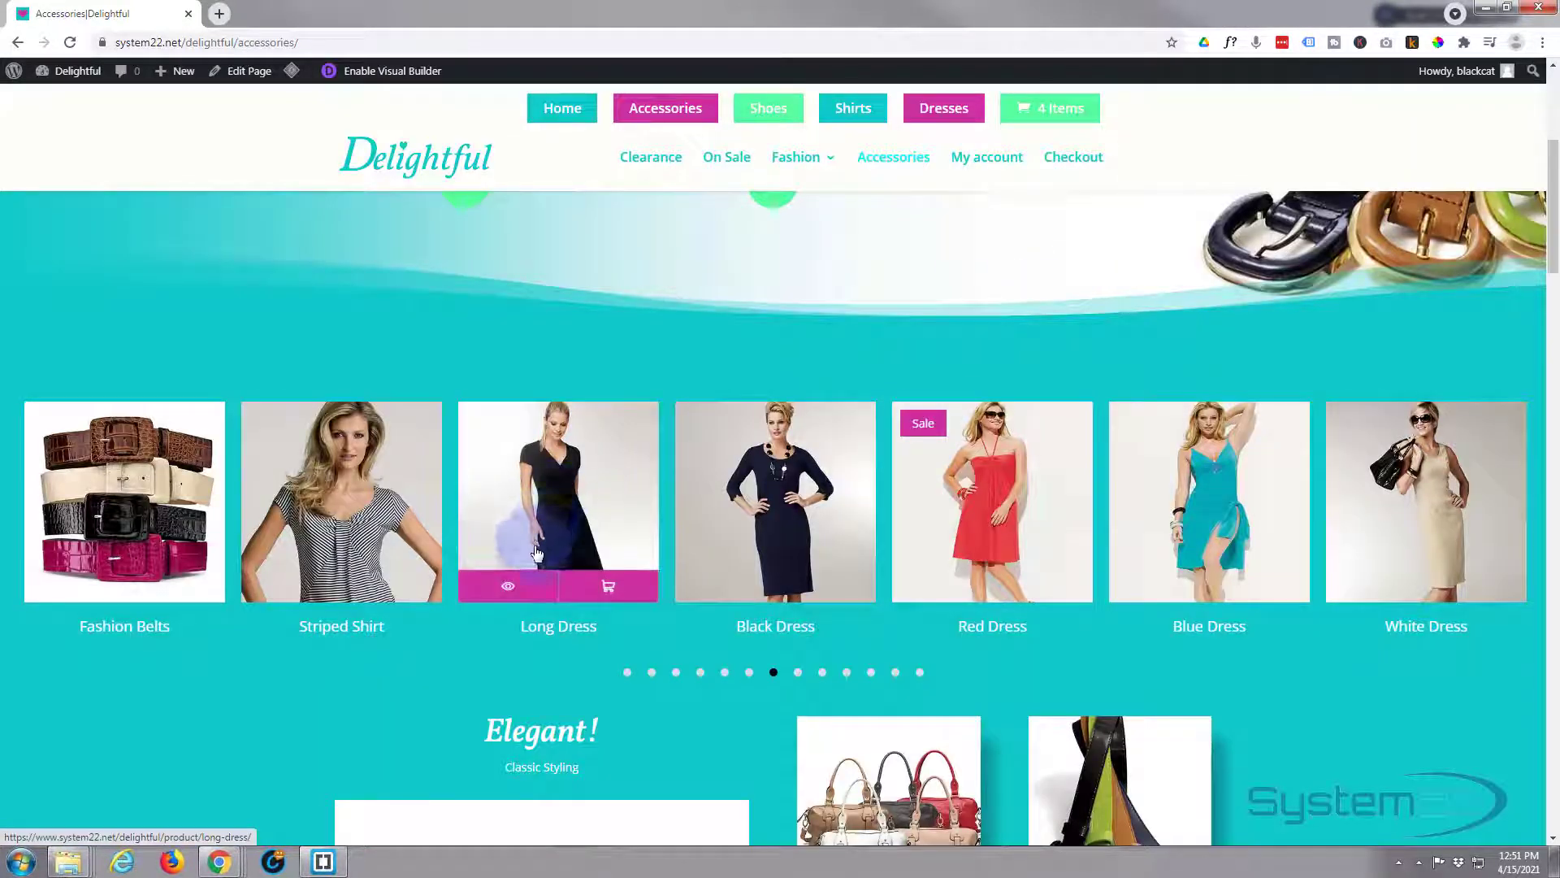
Open the shopping cart and check its product list and cart totals
{"action": "left_click", "coordinate": [1048, 116]}
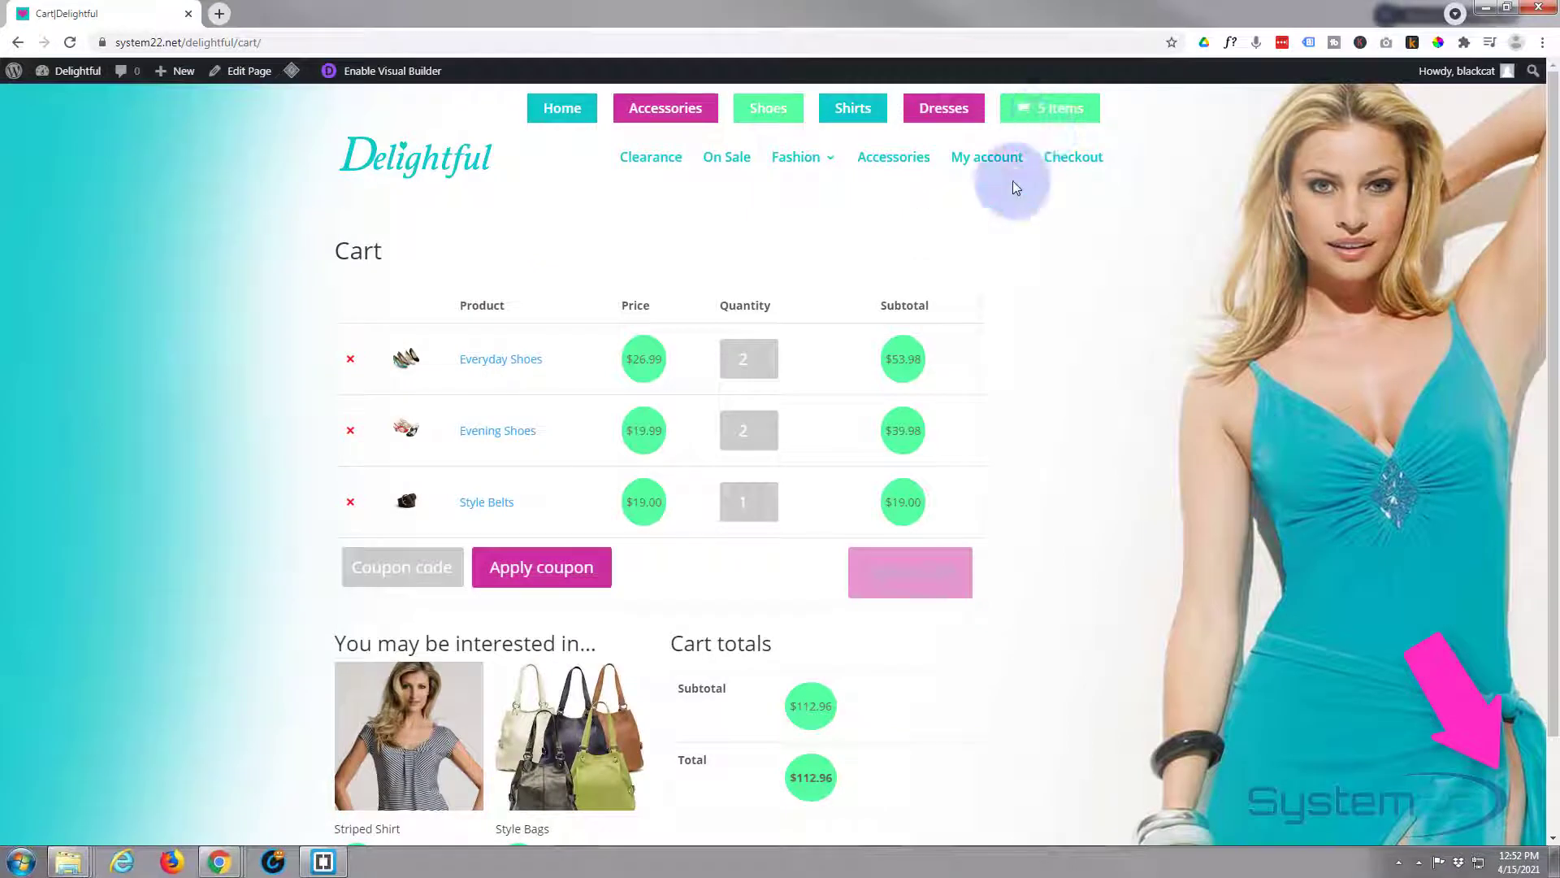
{"action": "scroll", "coordinate": [992, 269], "scroll_direction": "down", "scroll_amount": 2}
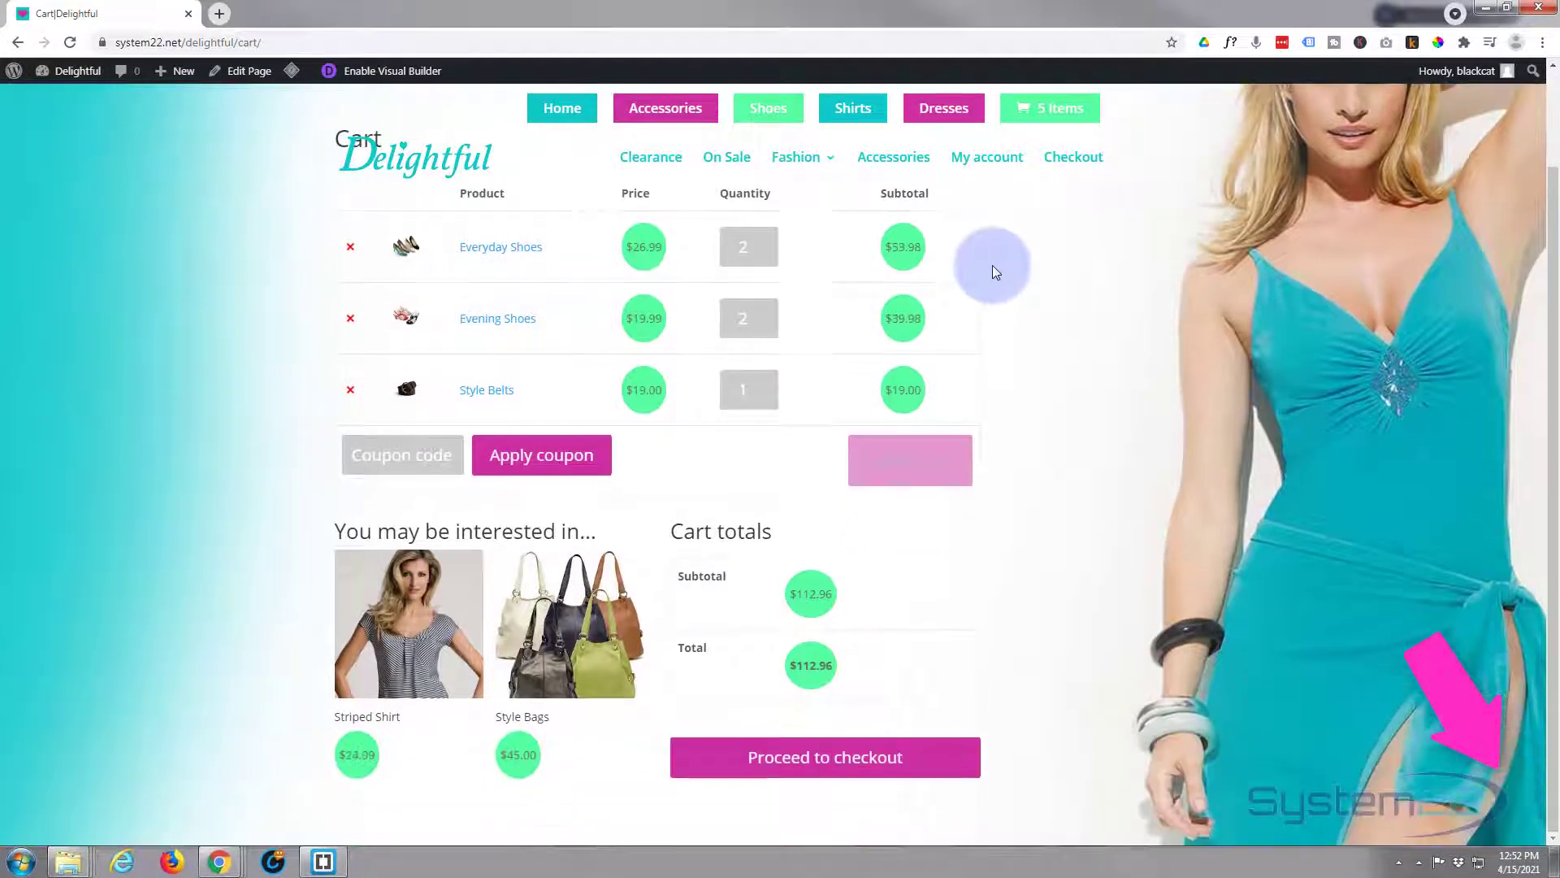
{"action": "scroll", "coordinate": [992, 269], "scroll_direction": "up", "scroll_amount": 1}
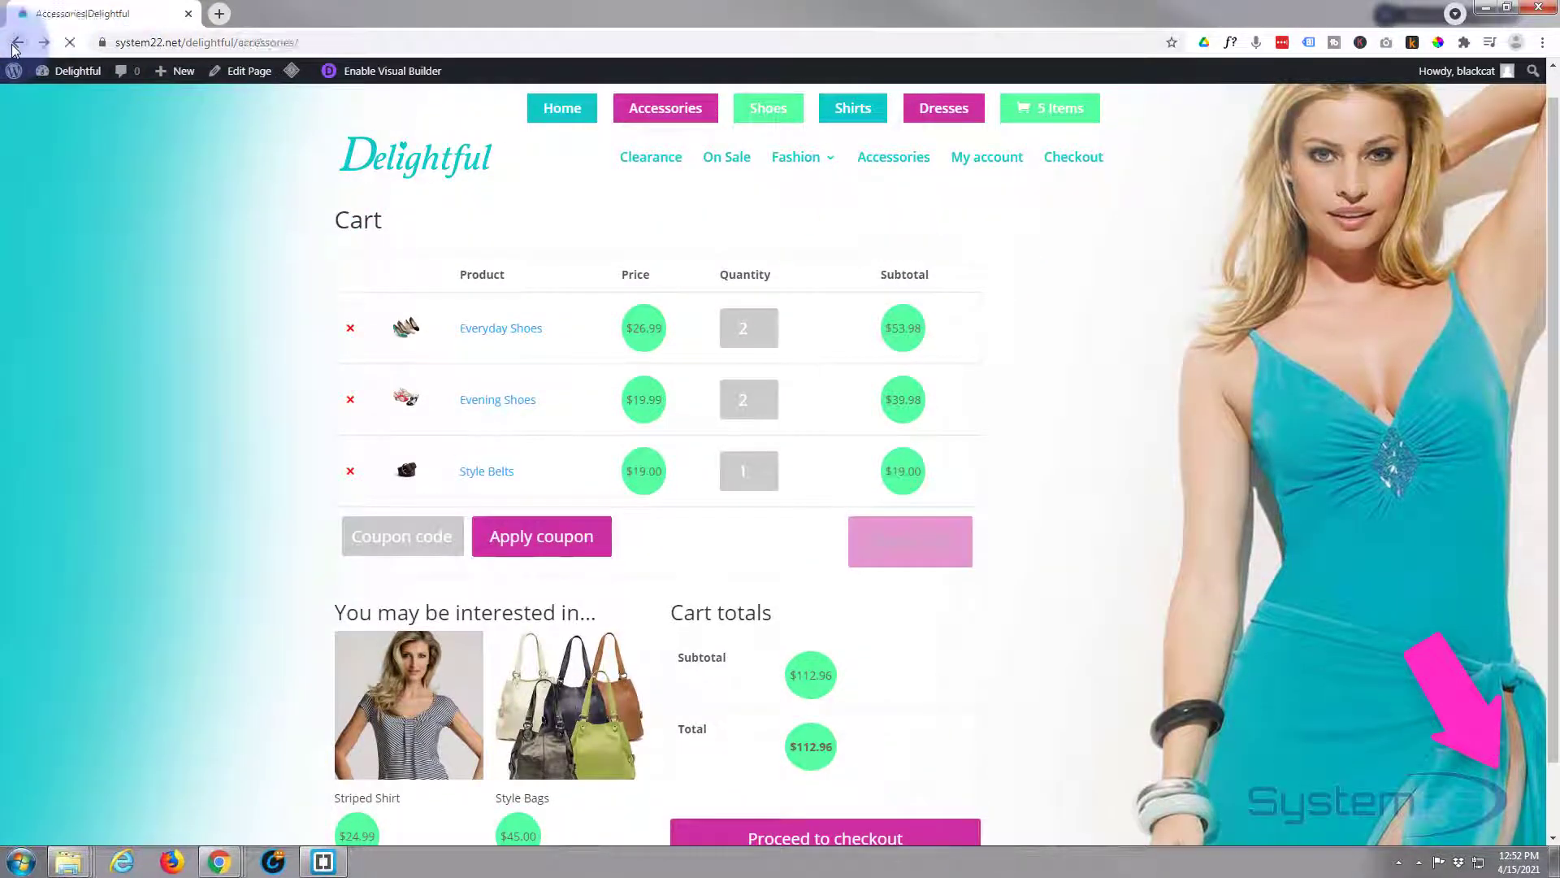